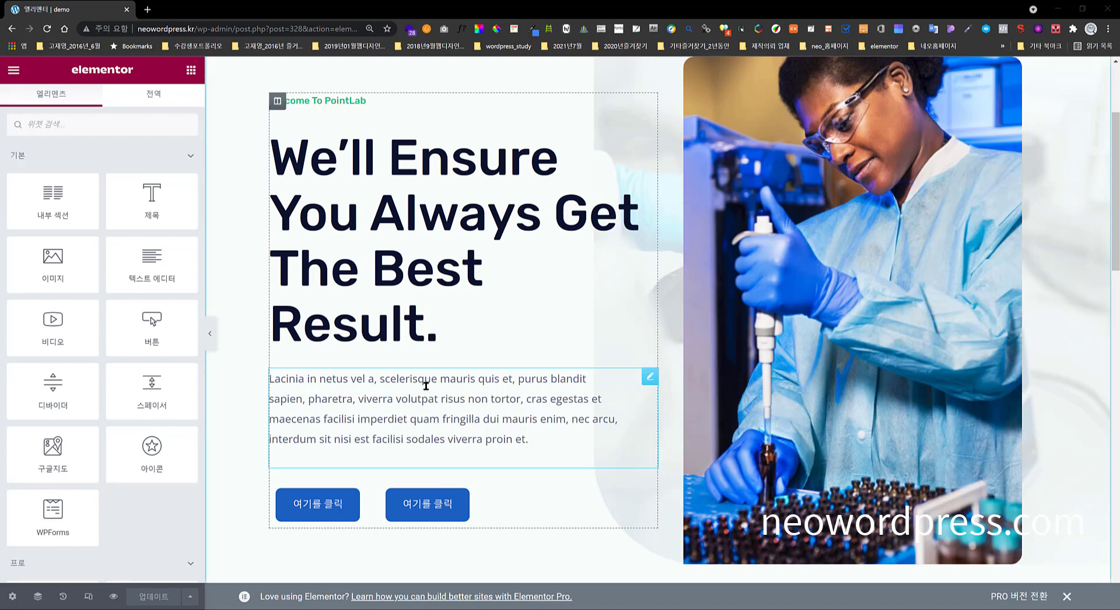
- Scroll the Elementor canvas down to the Main Service and Make An Appointment blocks
scroll(424, 383, down, 10)
scroll(424, 386, down, 3)
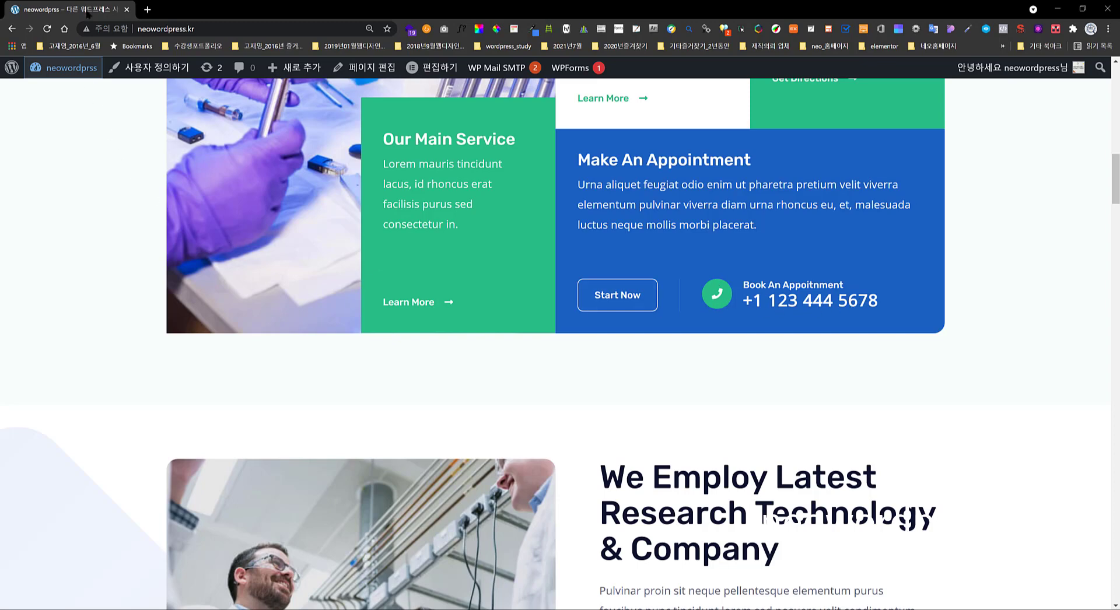
- Pull the reference page into its own window and return to the Elementor editor
drag(87, 13, 0, 233)
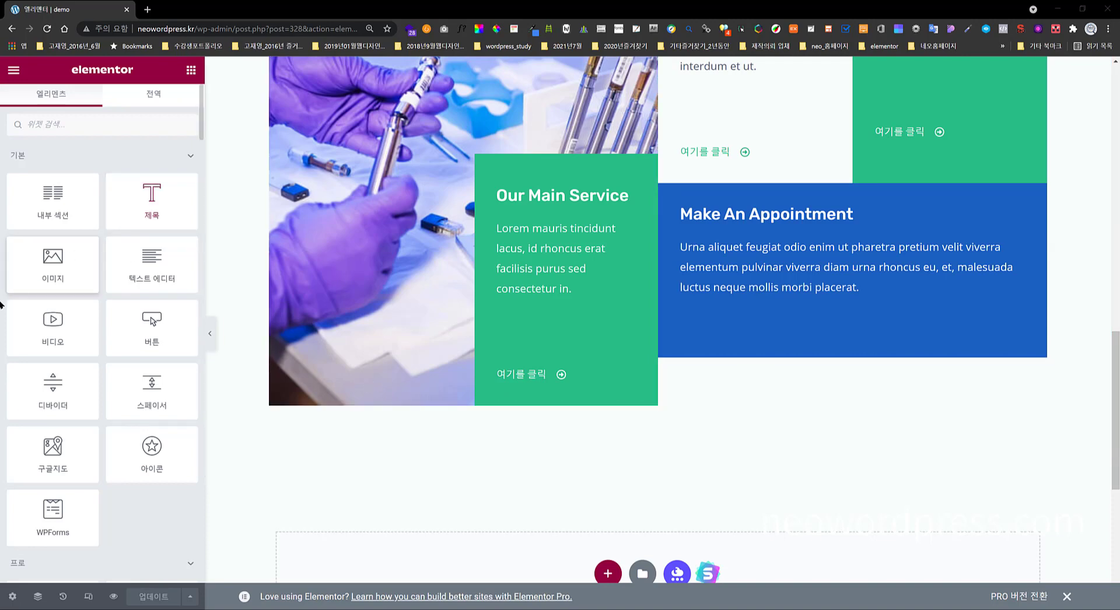
- Add an inner section under the appointment text and duplicate a column to get three columns
drag(55, 204, 854, 355)
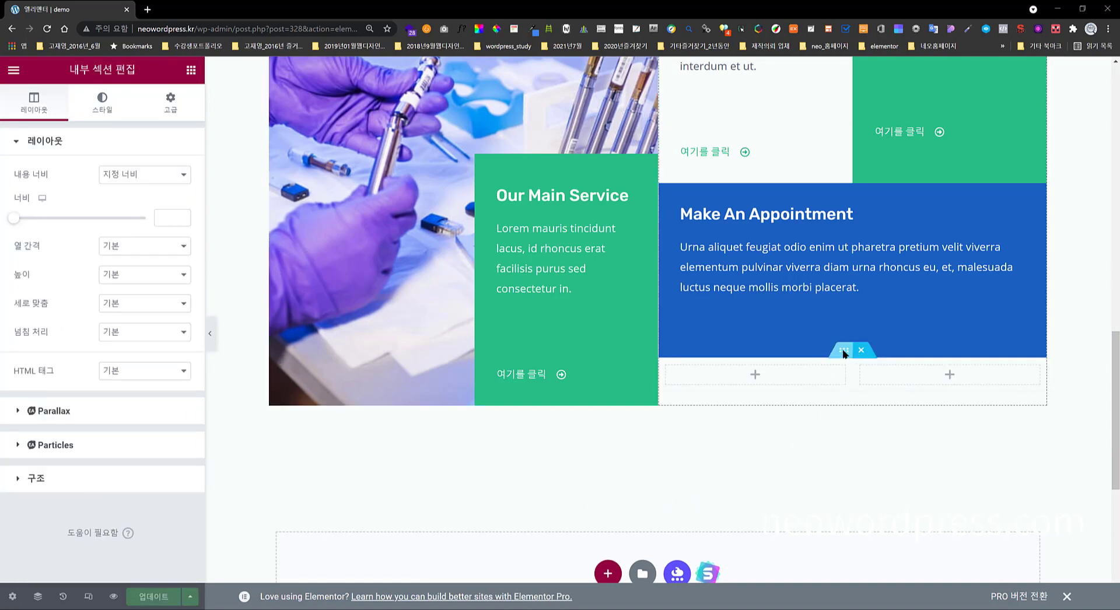
right_click(859, 368)
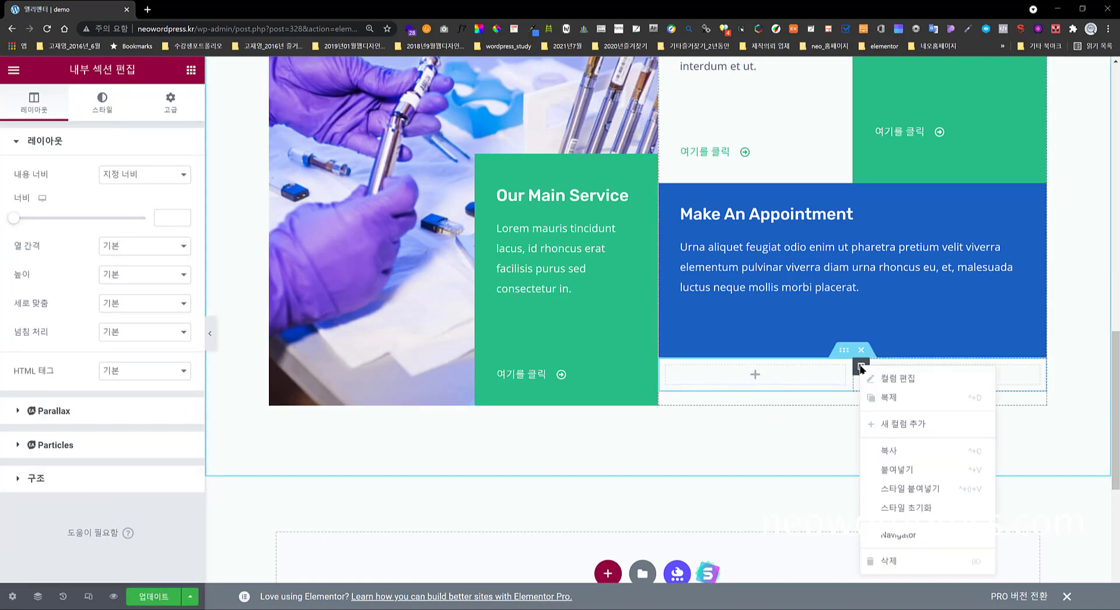
click(926, 429)
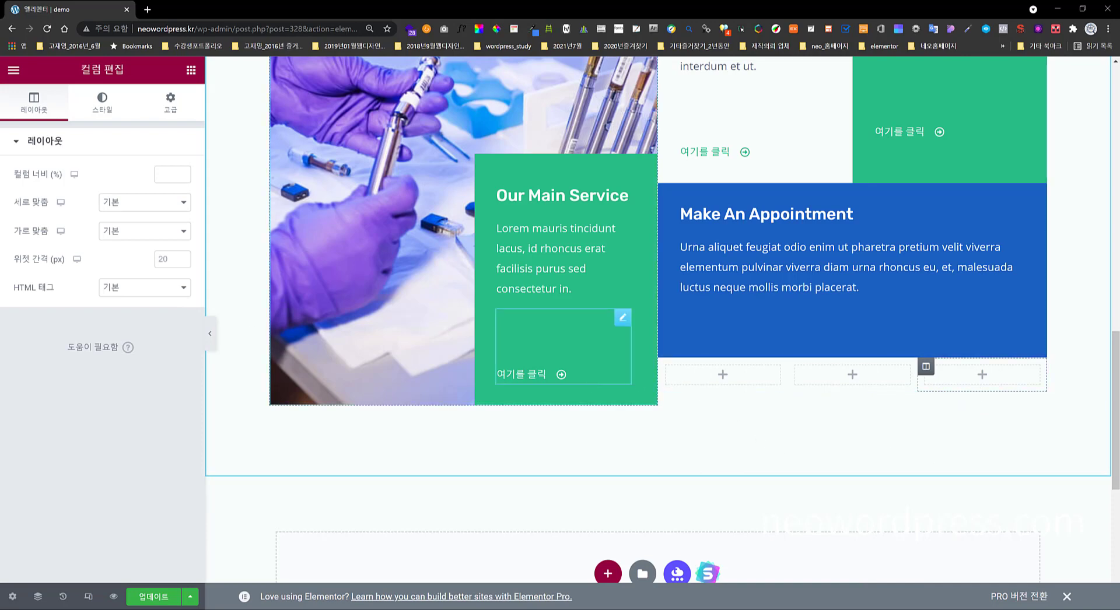
click(191, 75)
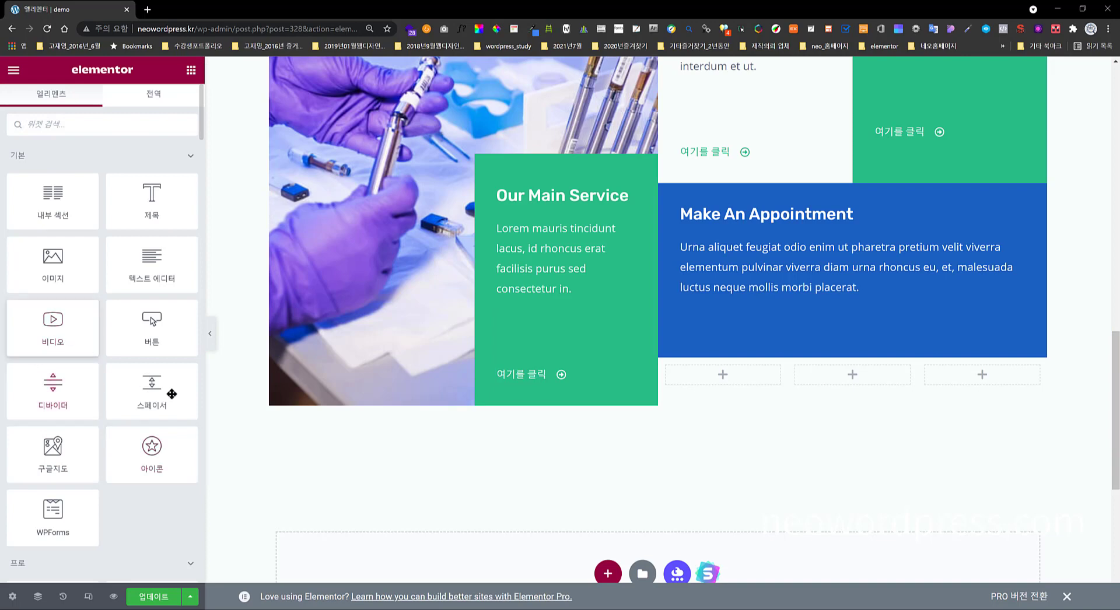
- Drop a Button widget into the first inner column
drag(151, 327, 730, 378)
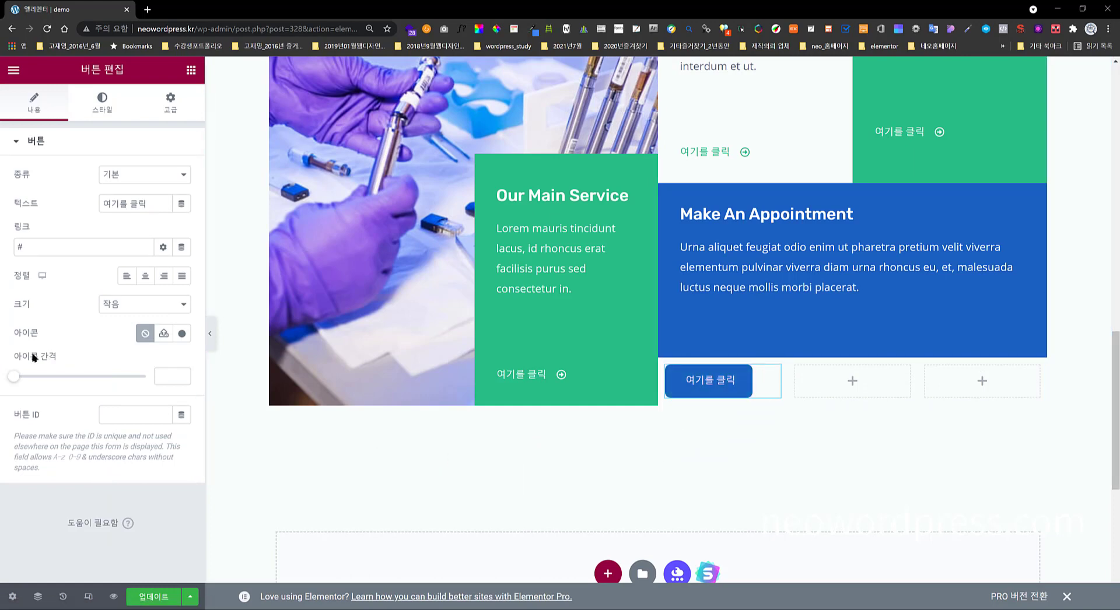
click(191, 70)
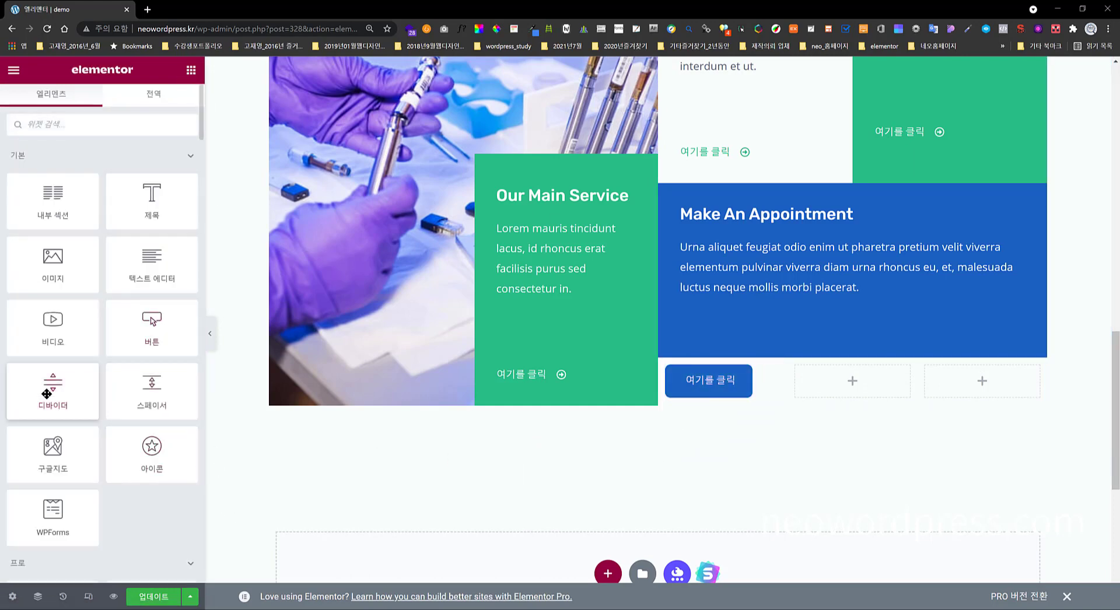
- Add a Divider to the middle column and set its width to 1 px
drag(65, 399, 866, 391)
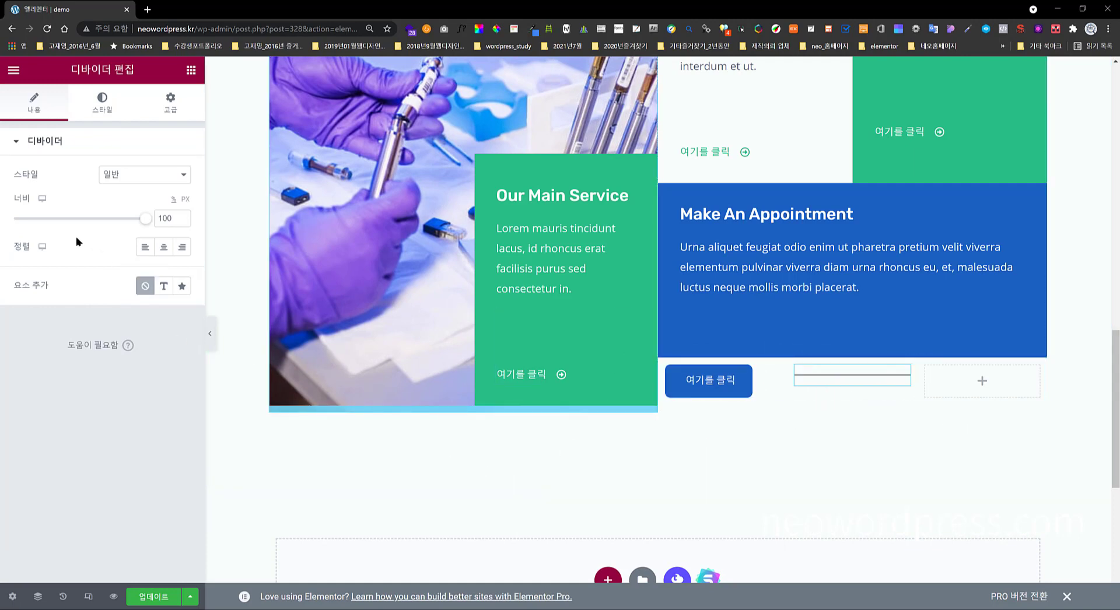
click(185, 201)
drag(173, 218, 151, 222)
text(1)
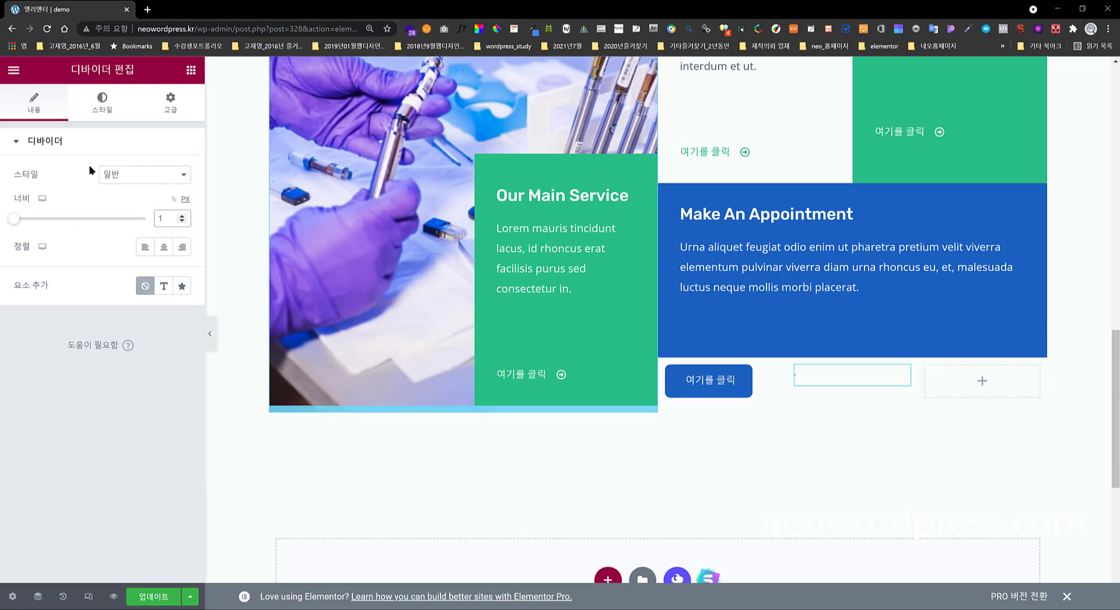
- Give the divider weight 48 and colour it black #000000
click(102, 105)
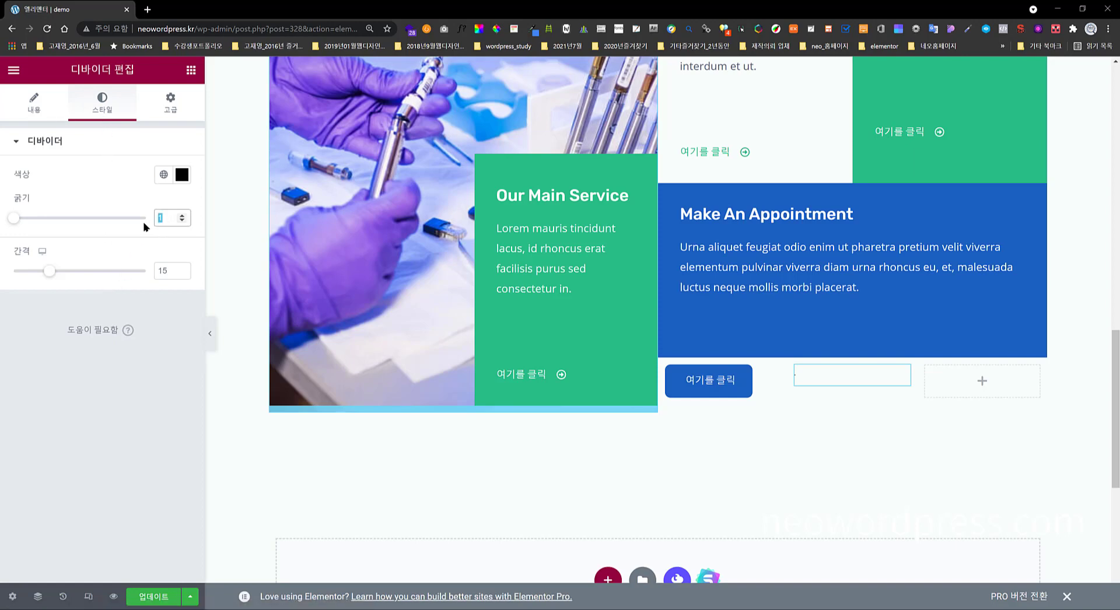
text(48)
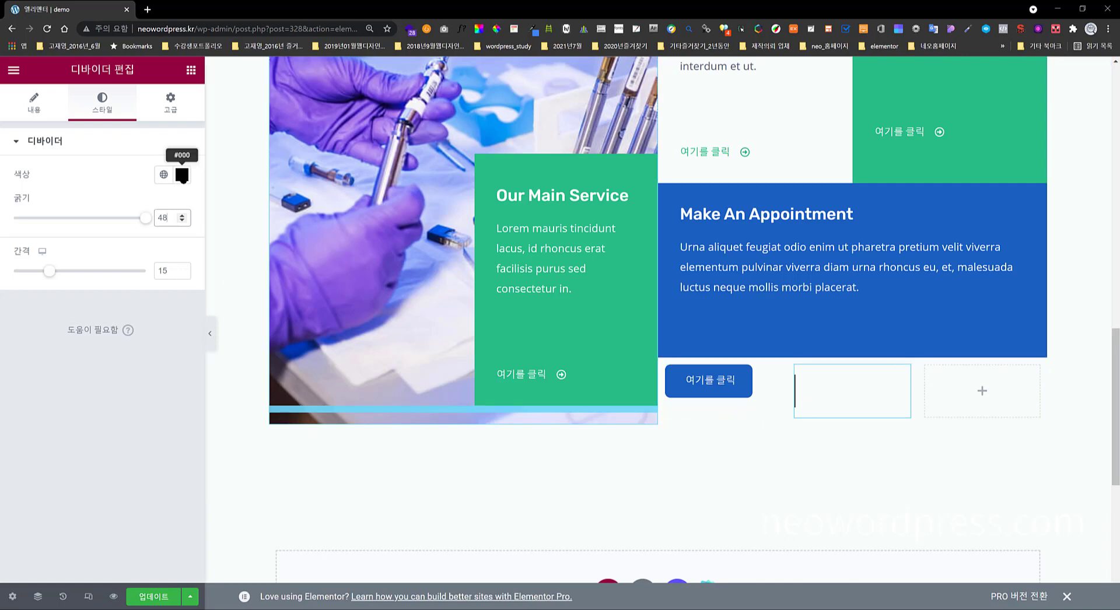
click(183, 175)
drag(32, 253, 2, 380)
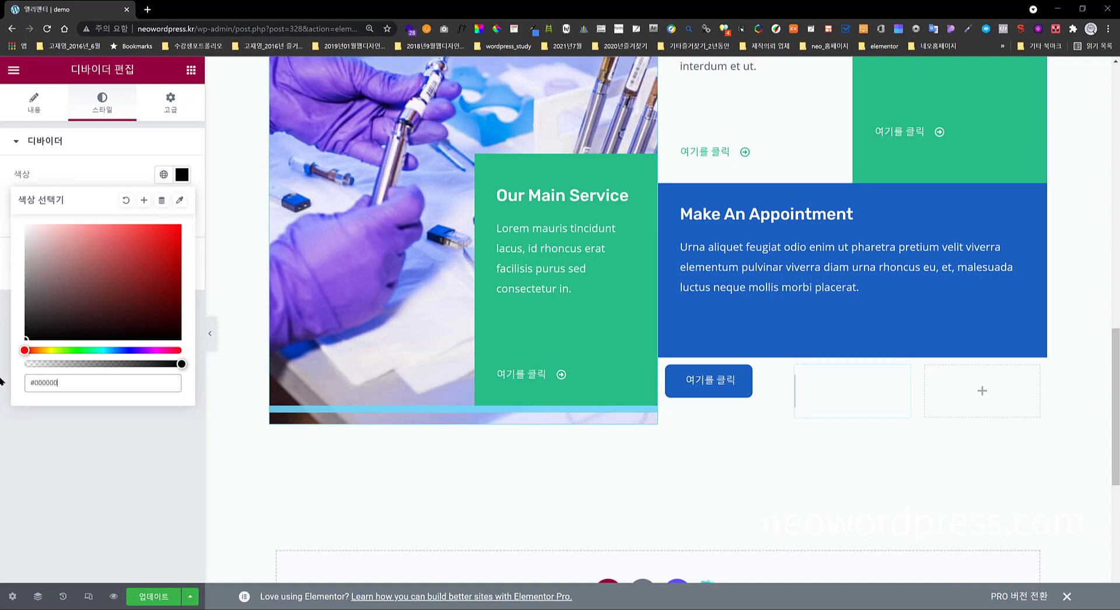
click(148, 455)
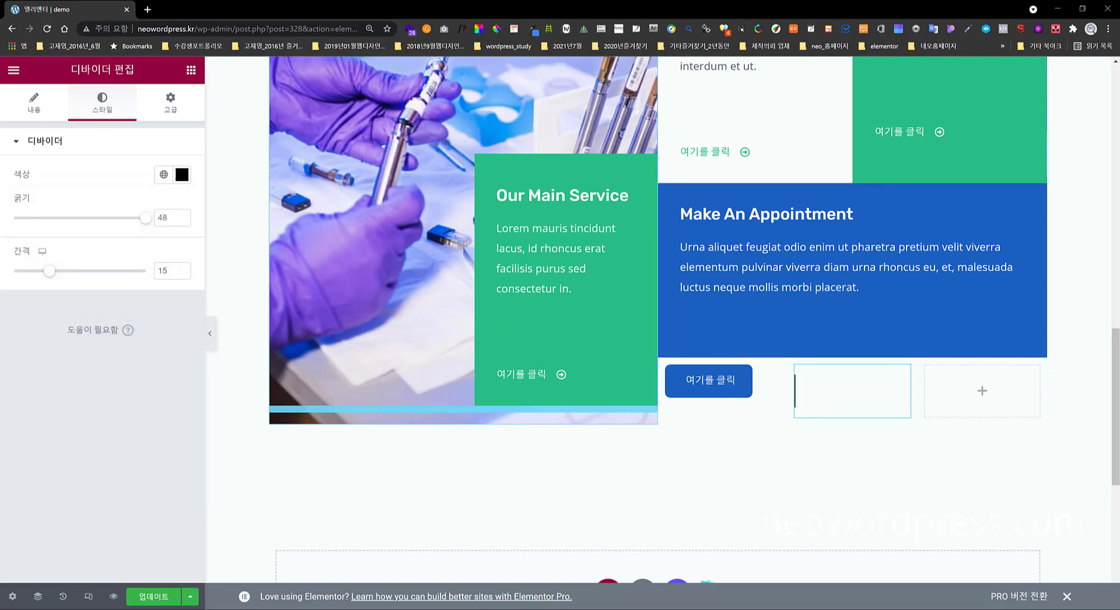
click(832, 407)
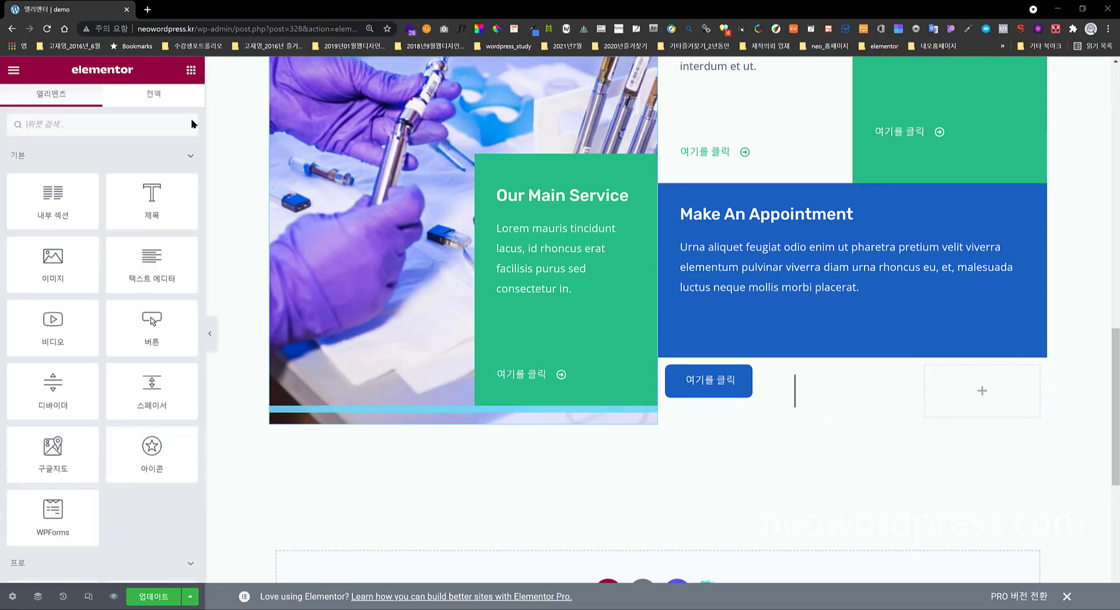
- Place an Icon Box widget in the third inner column
scroll(178, 397, down, 15)
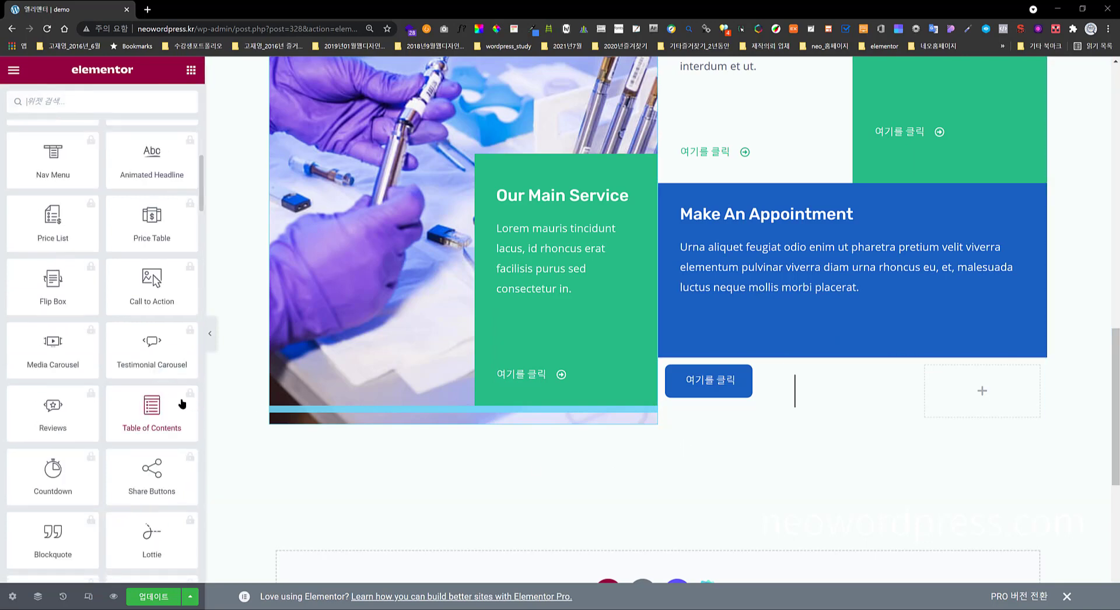
scroll(152, 388, up, 8)
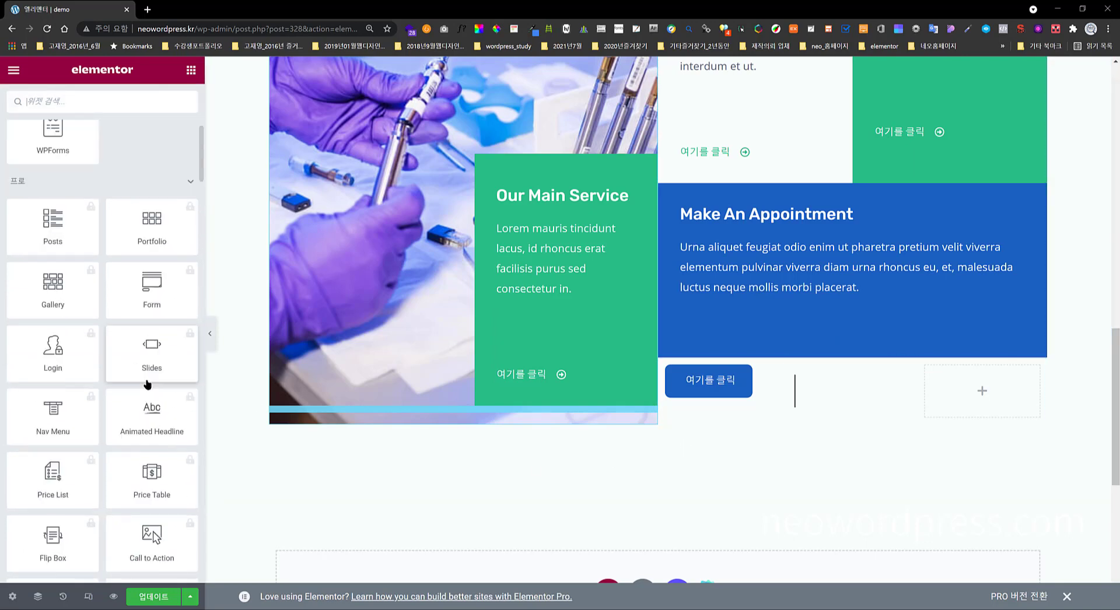
click(113, 185)
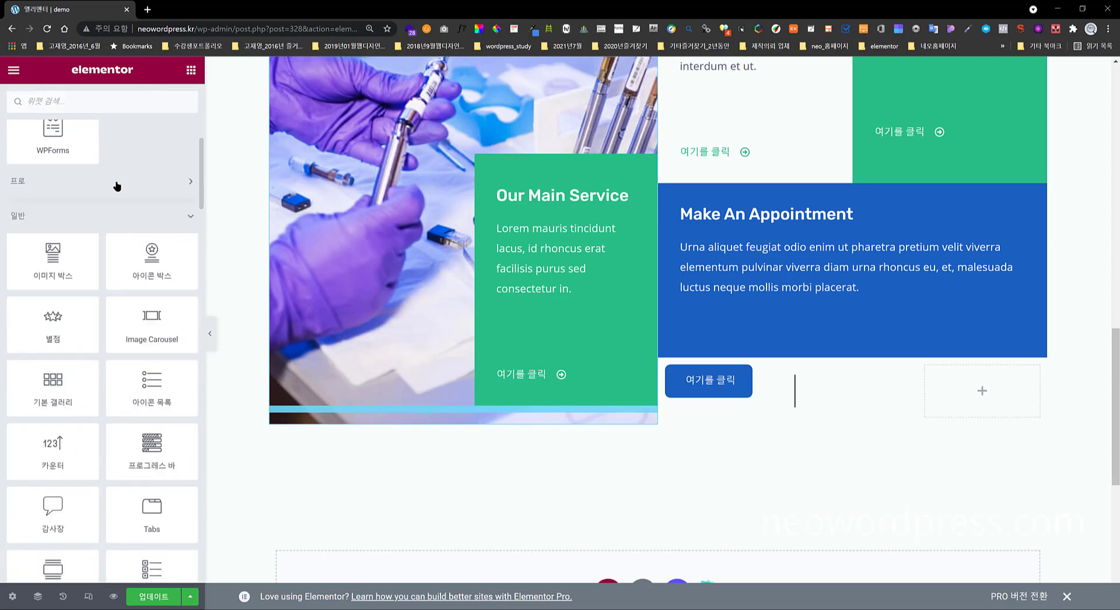
drag(147, 260, 982, 390)
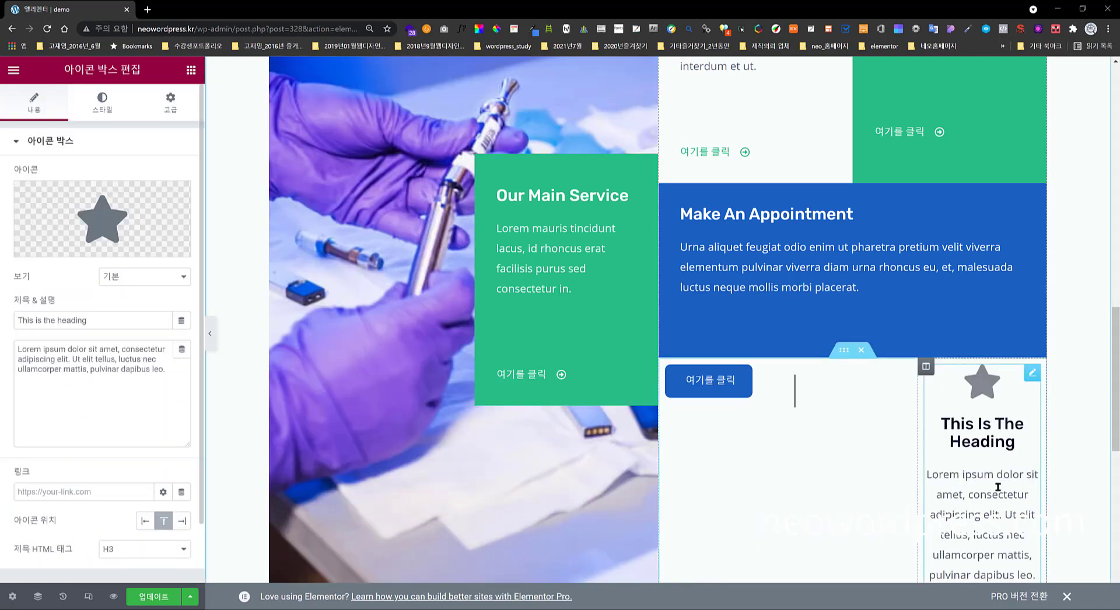
scroll(967, 465, down, 4)
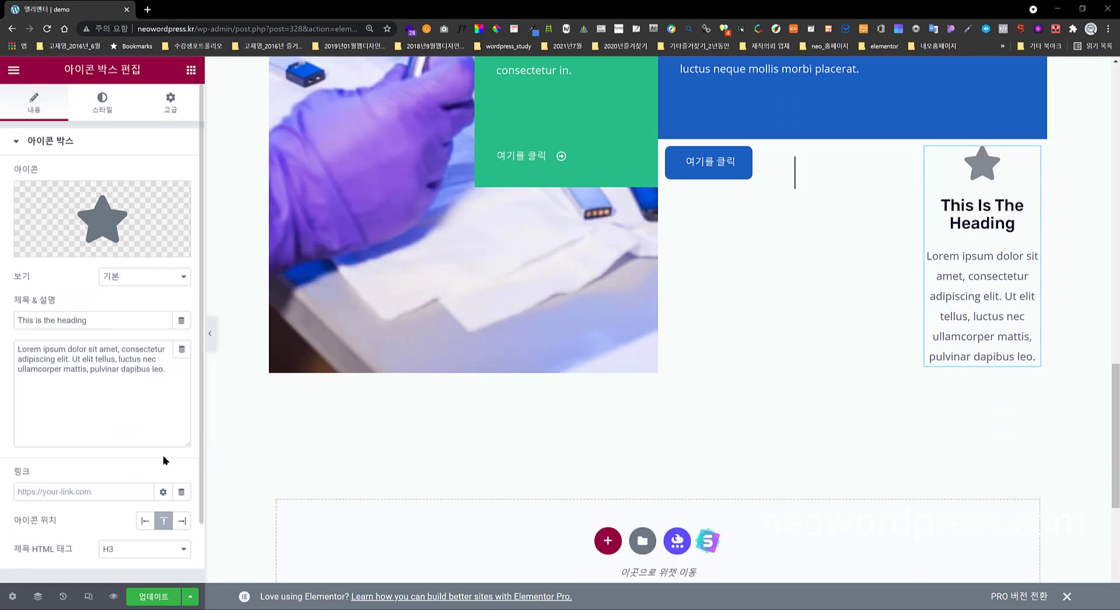
- Put the icon left of the heading and retitle it 'book an appitnment'
click(149, 519)
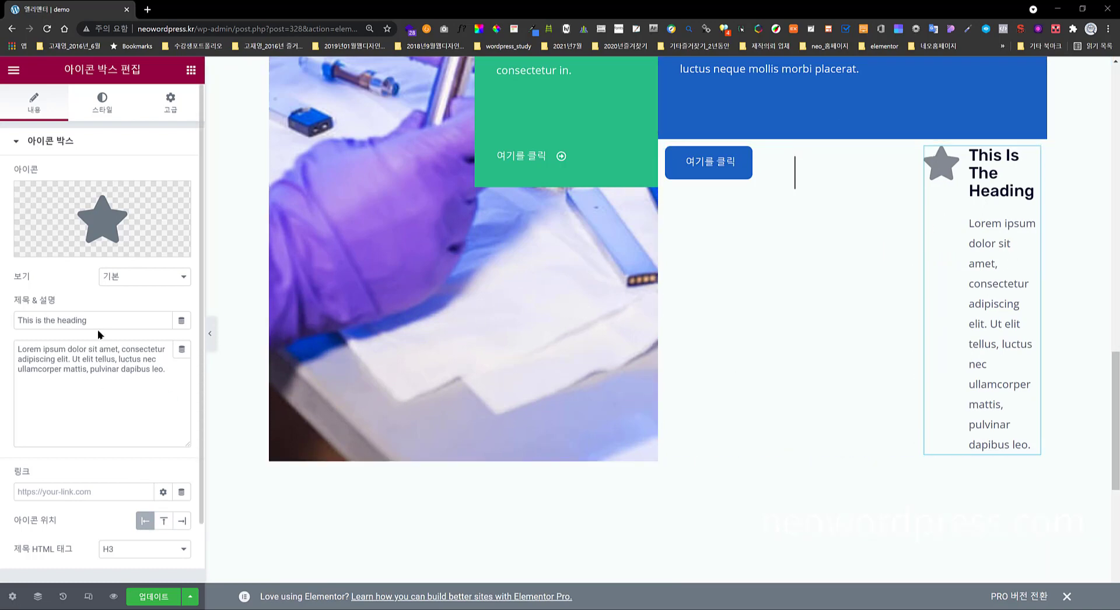
drag(97, 320, 12, 321)
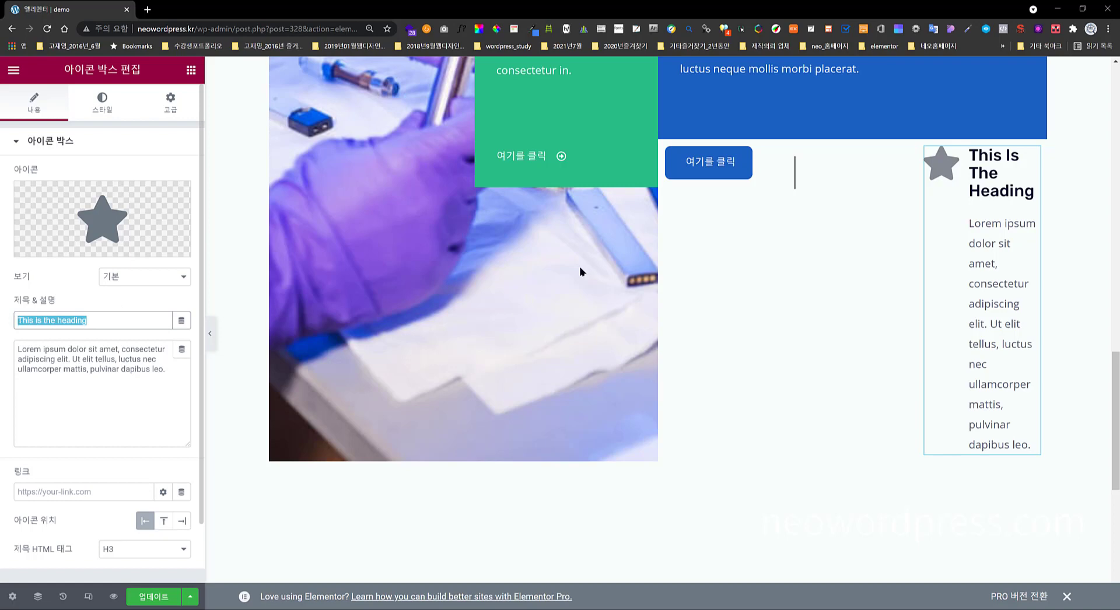
text(b)
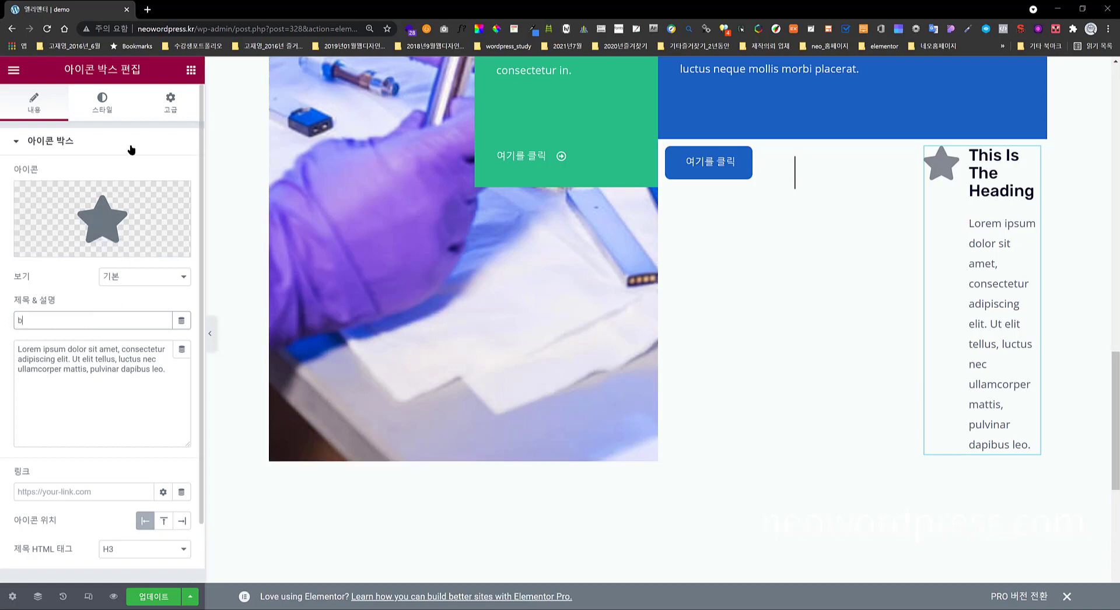
text(ook an)
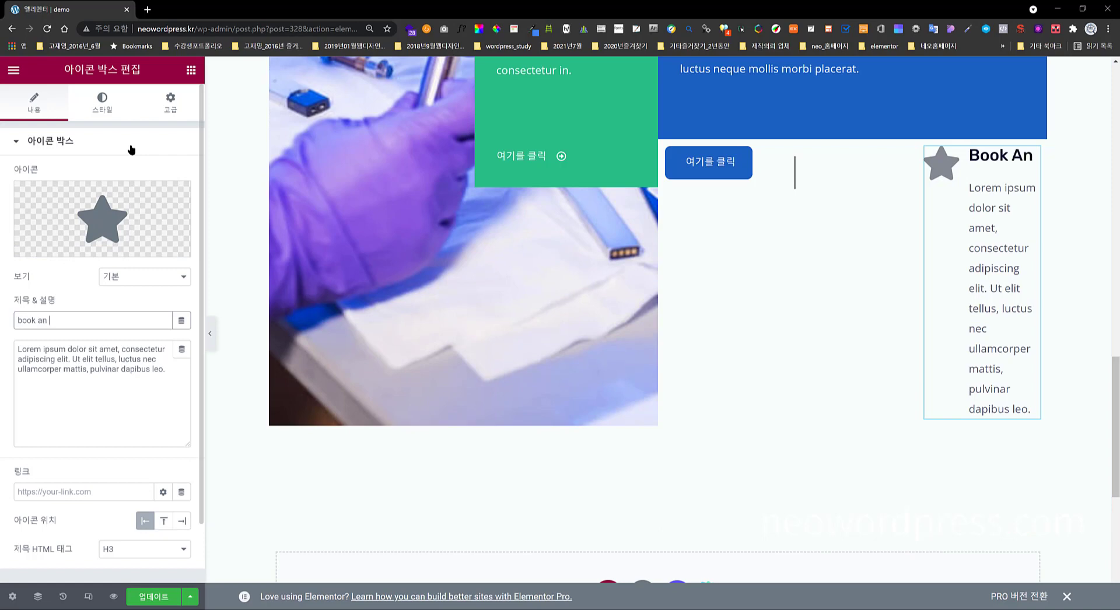
text( appit)
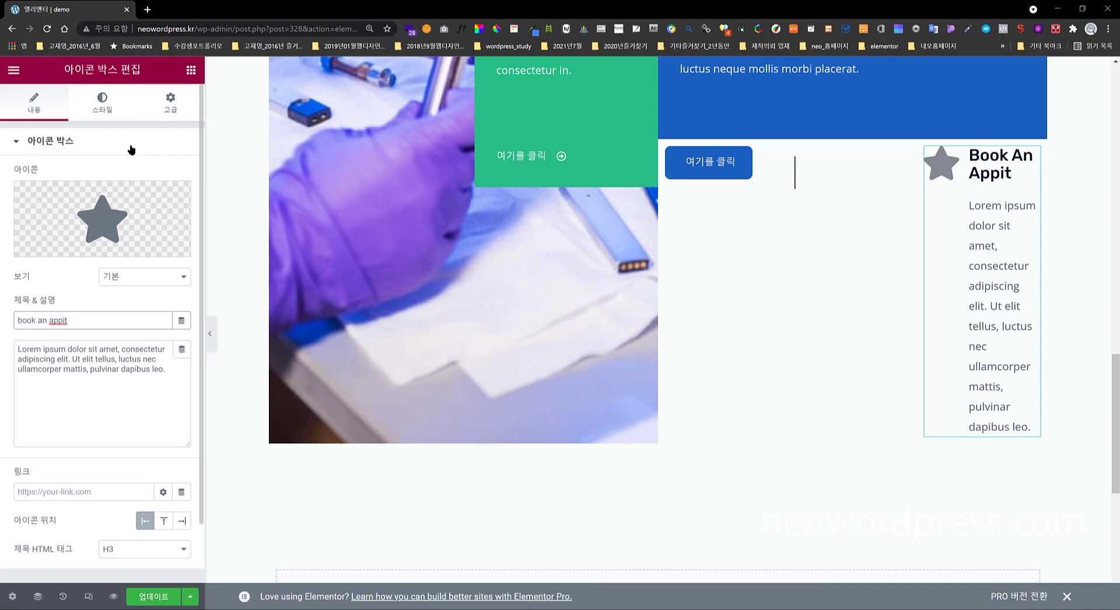
text(m)
text(nment)
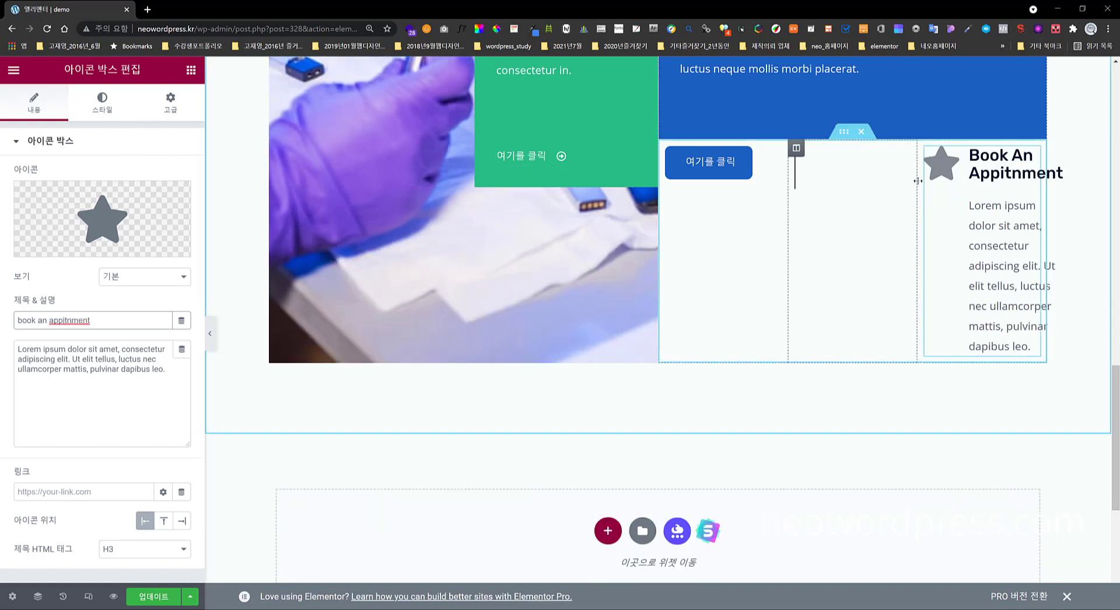
- Widen the icon box column and replace the description with the phone number
drag(917, 181, 828, 178)
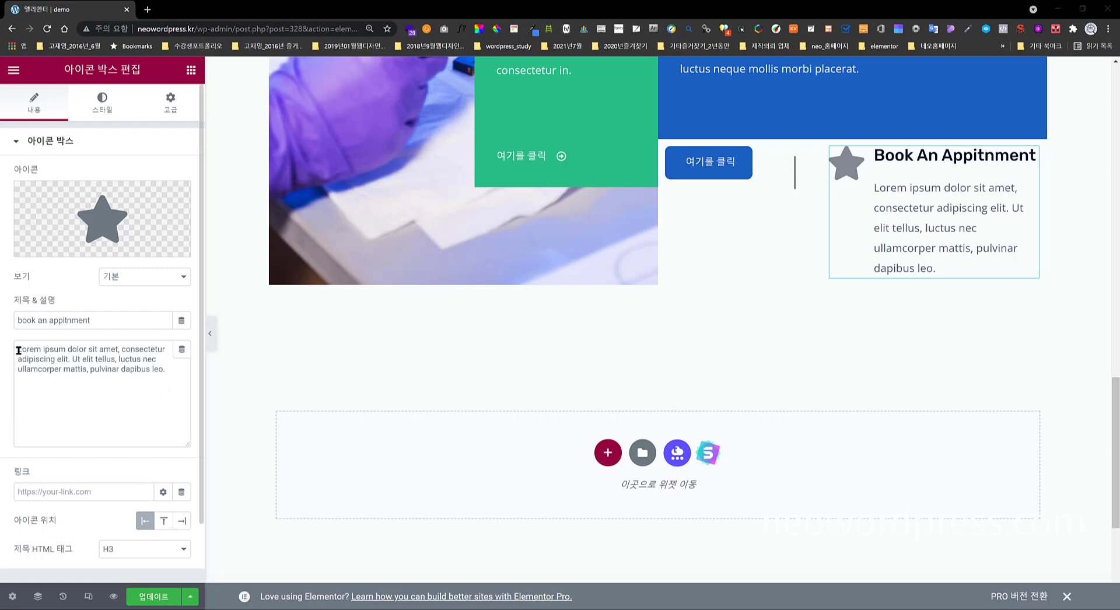
drag(18, 349, 168, 375)
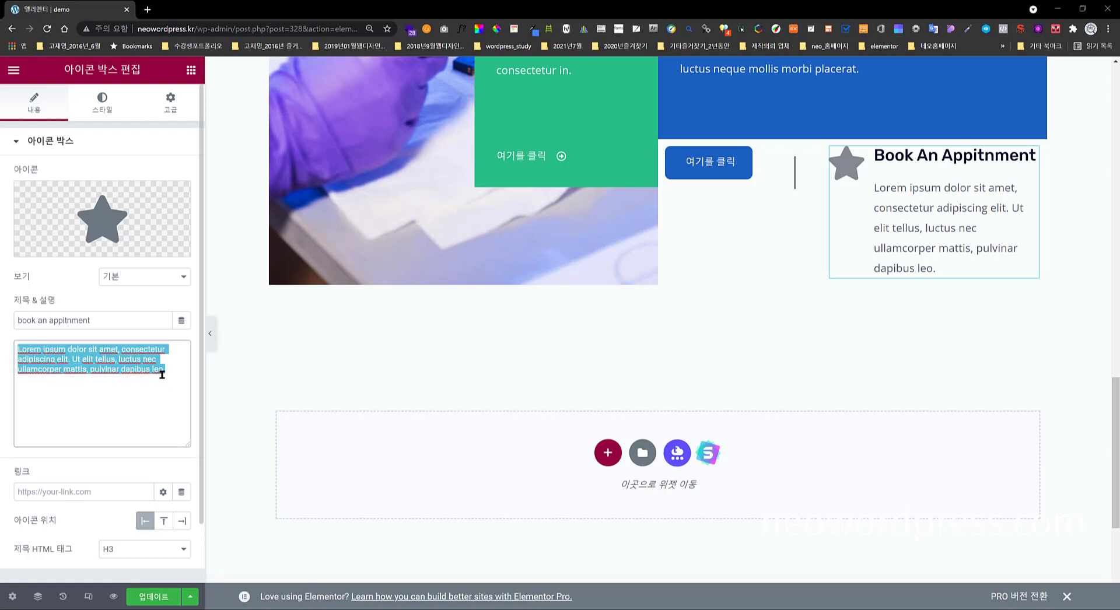
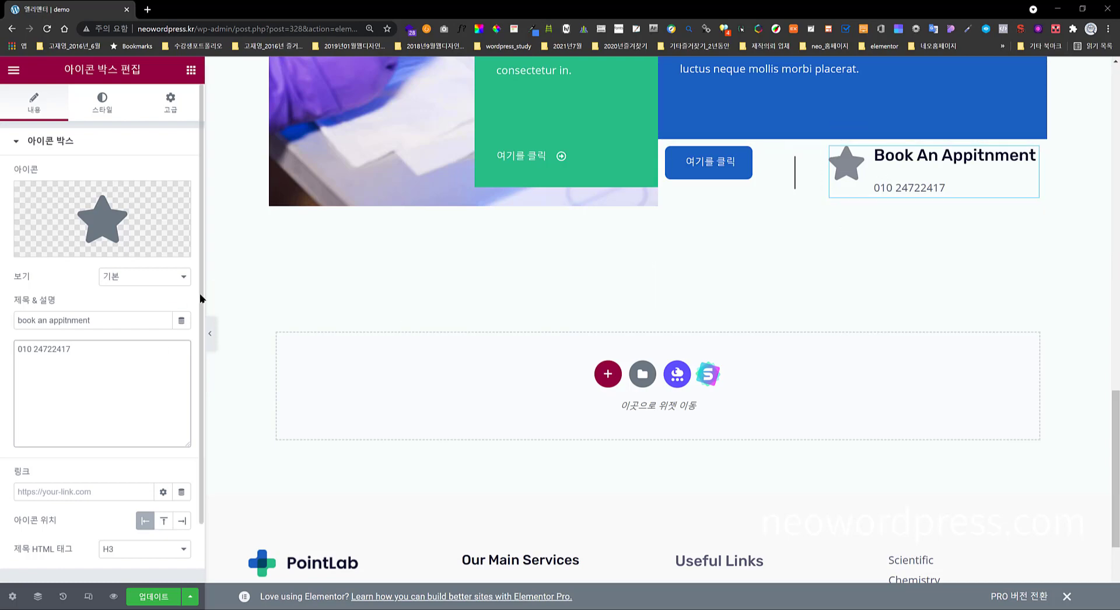
- Search the icon library for 'phone' and insert the Phone alt icon
click(101, 228)
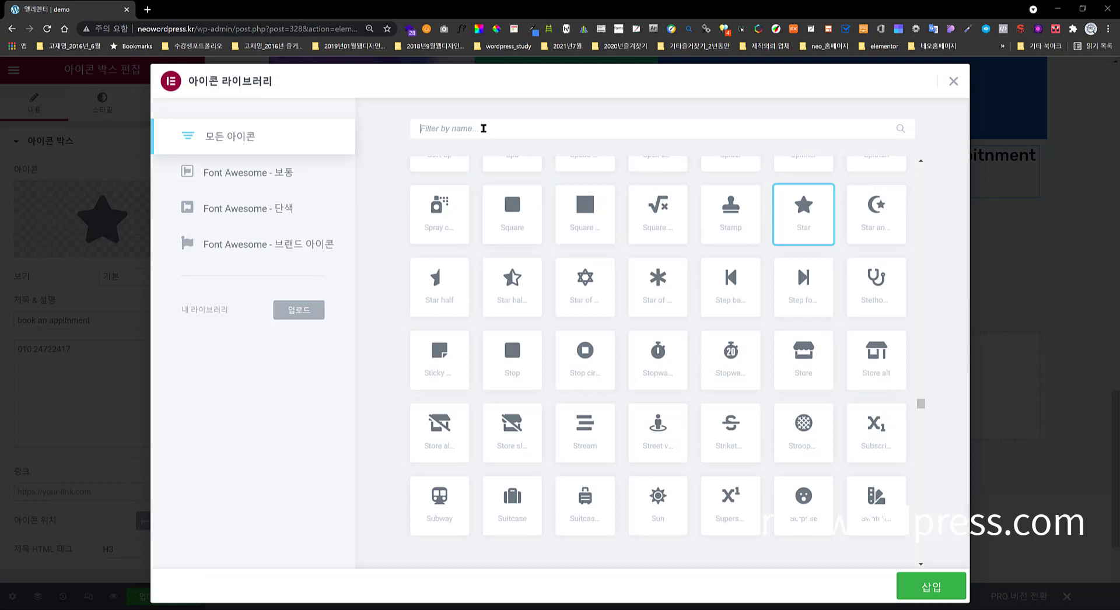
text(phone)
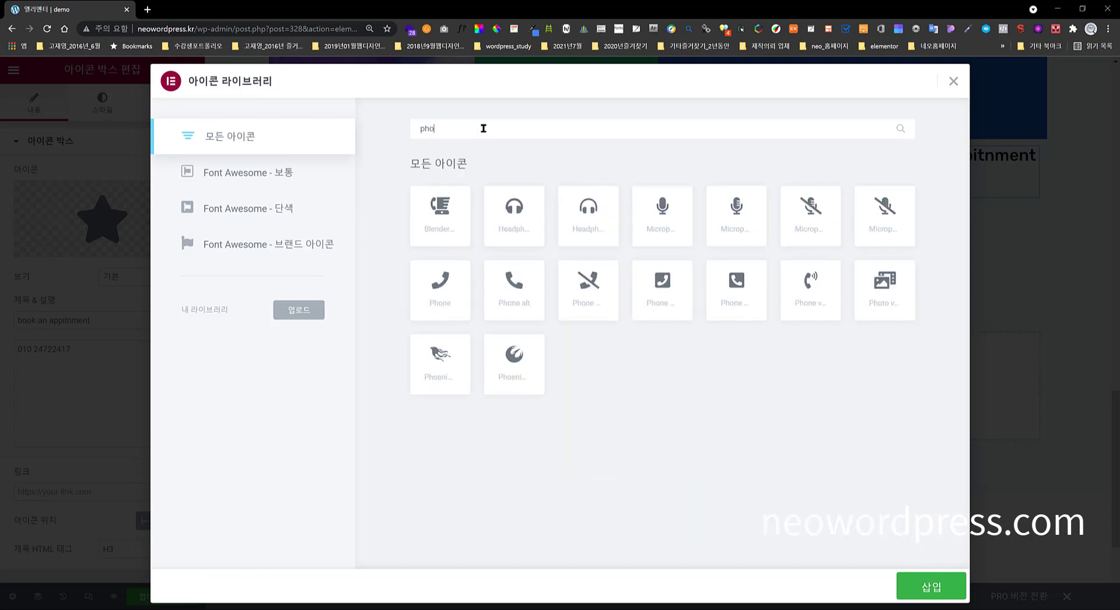
click(527, 314)
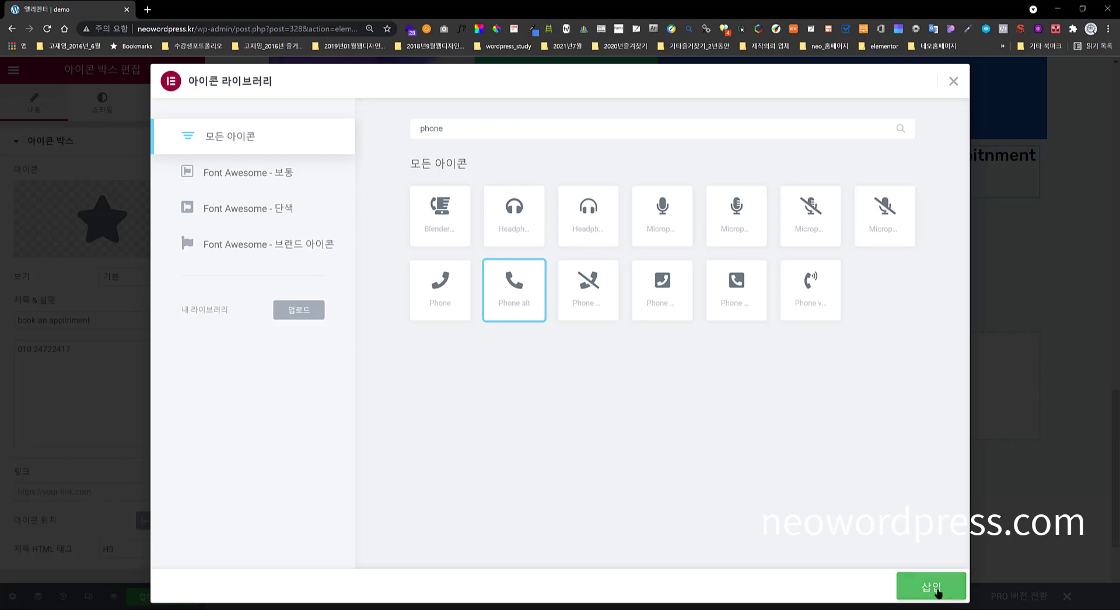
click(933, 589)
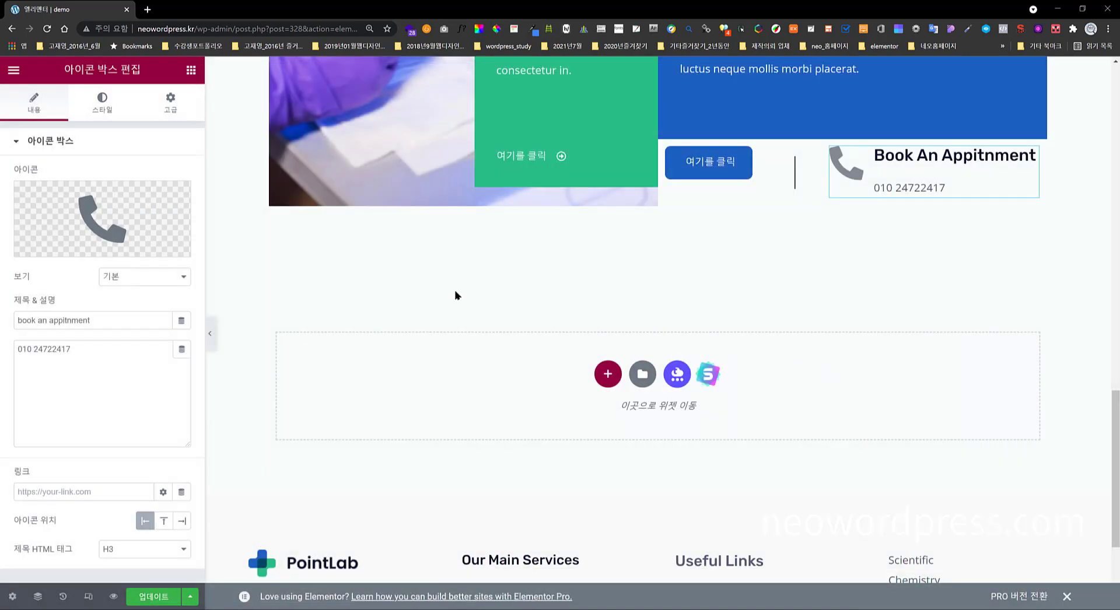
- Set the icon view to Stacked so the phone sits in a circle
click(127, 278)
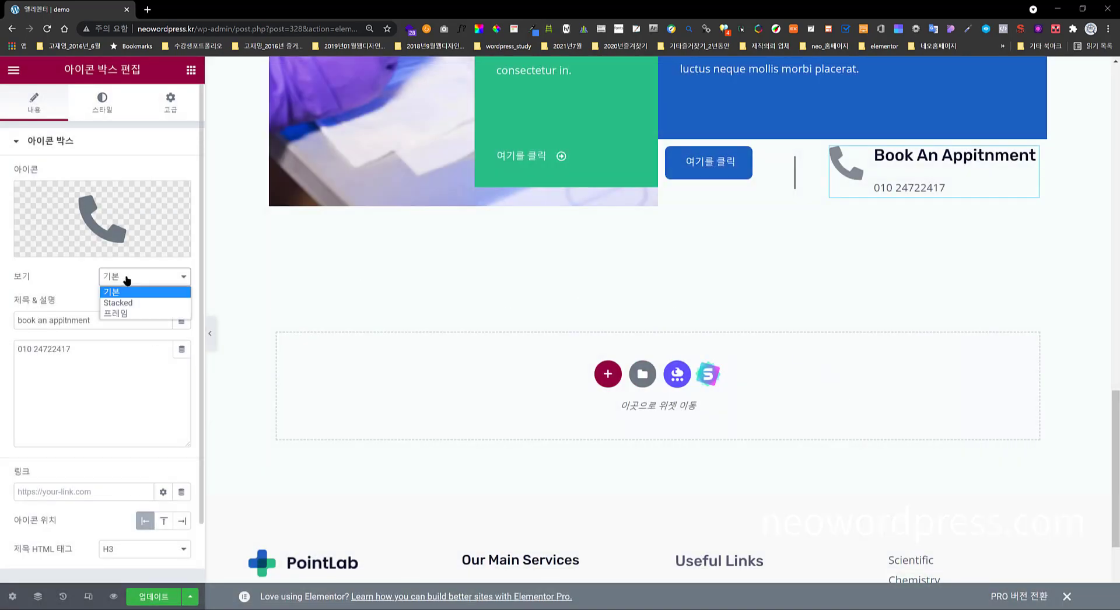
click(138, 303)
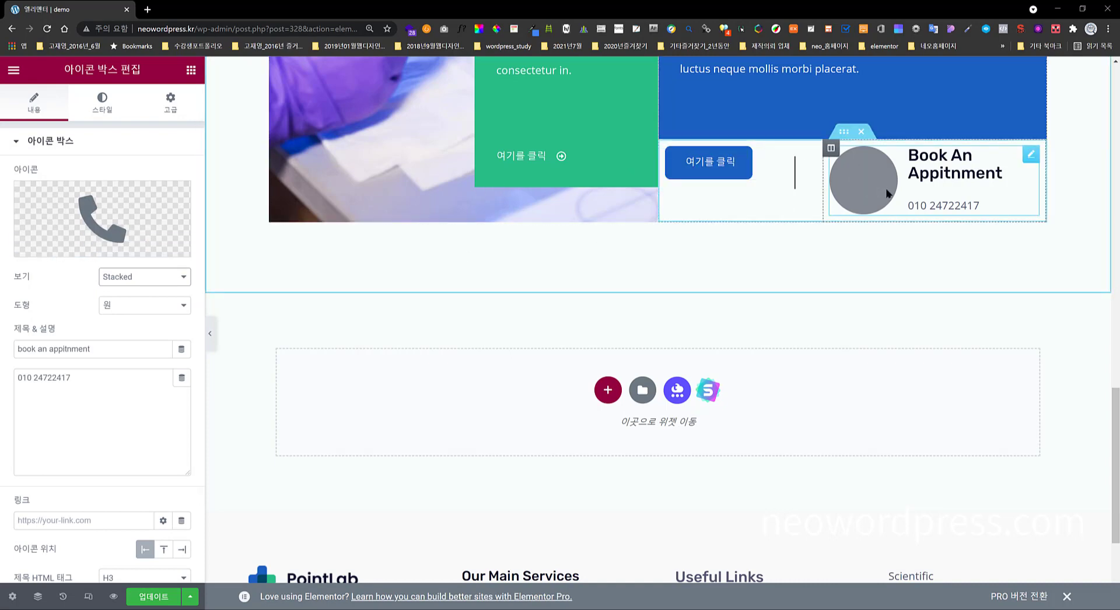
click(102, 114)
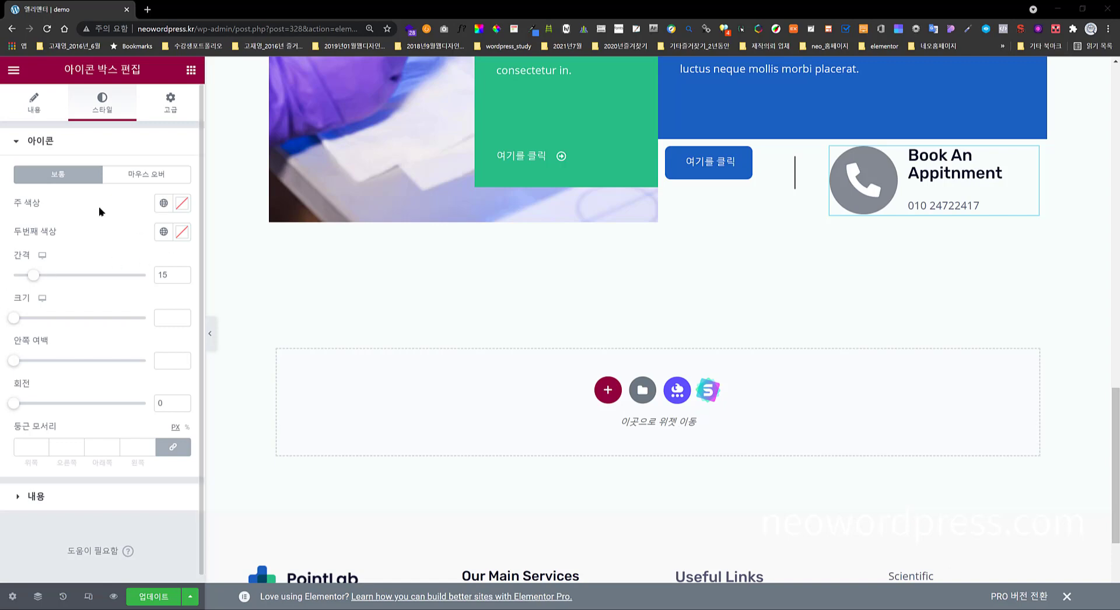
- Colour the icon with primary green #28BD86 and secondary white #FFFFFF
click(37, 114)
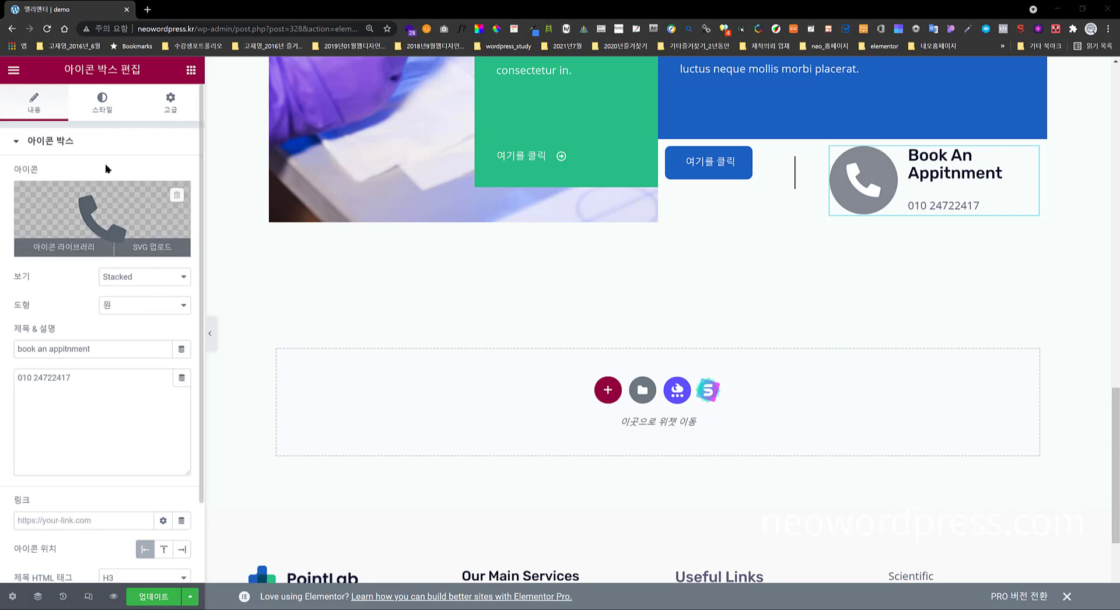
click(105, 106)
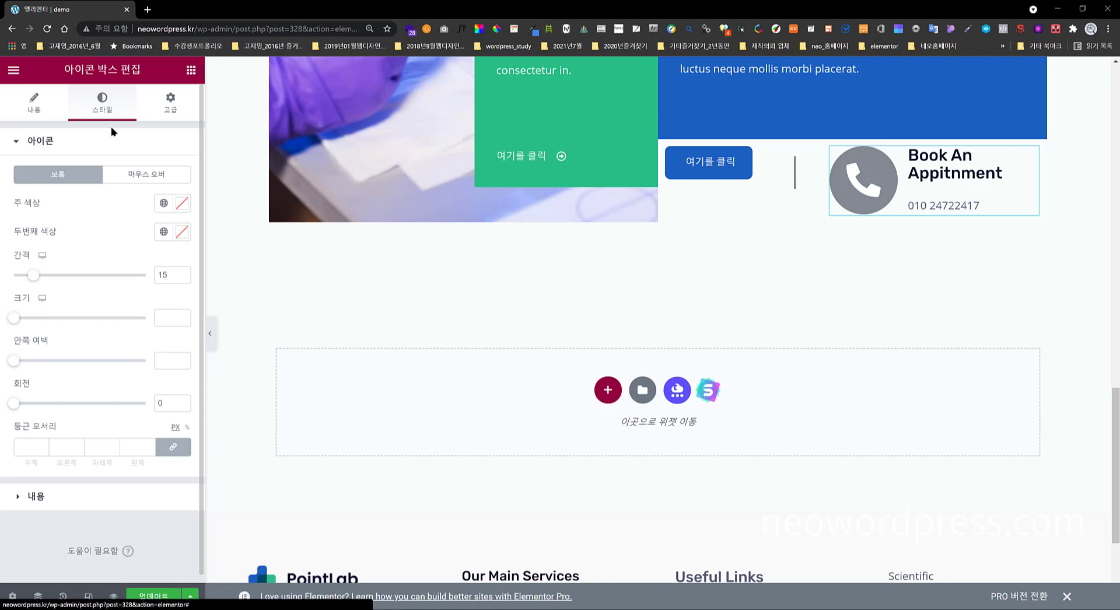
click(182, 204)
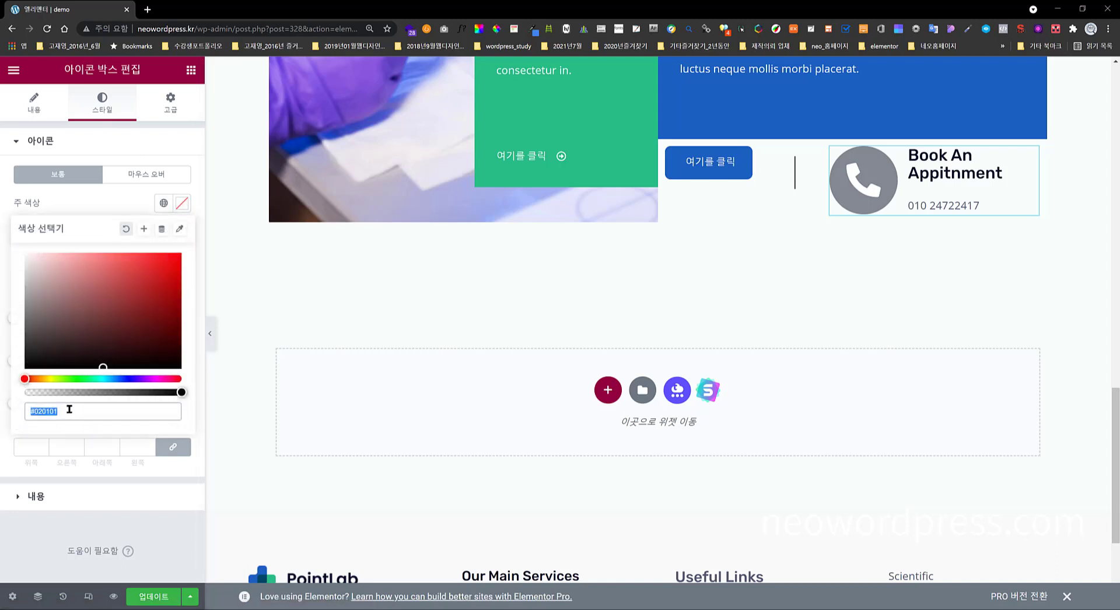
text(#28BD86)
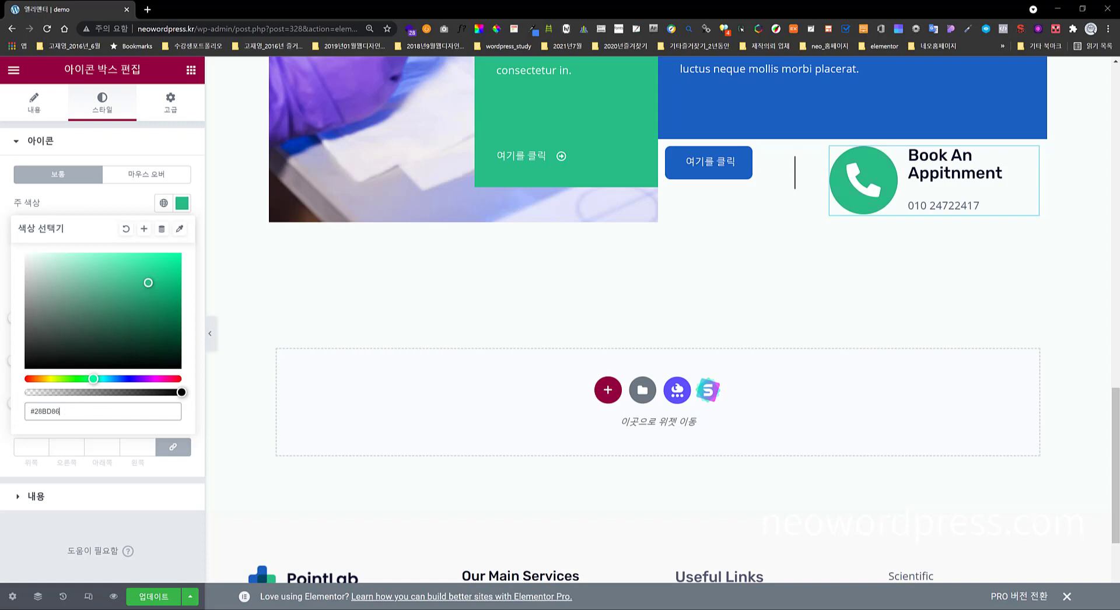
key(alt+Tab)
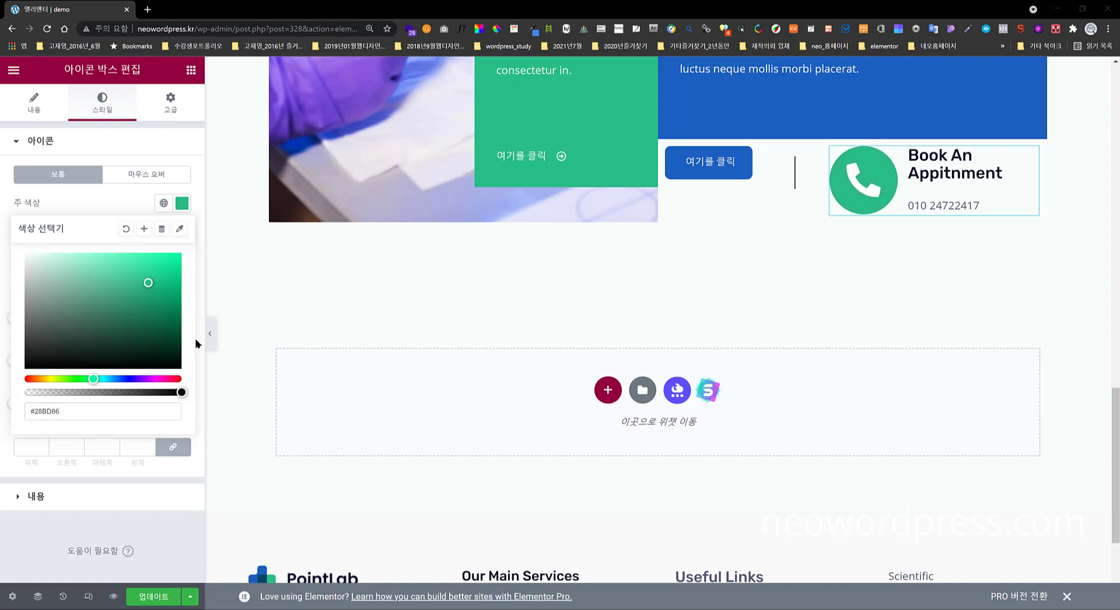
click(100, 200)
click(182, 232)
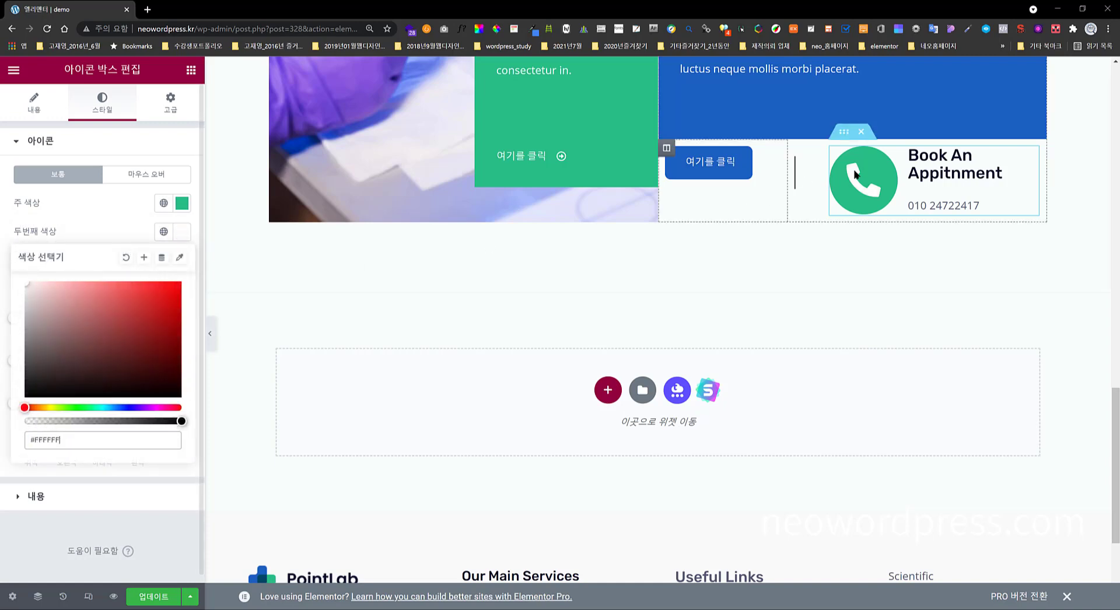
click(86, 226)
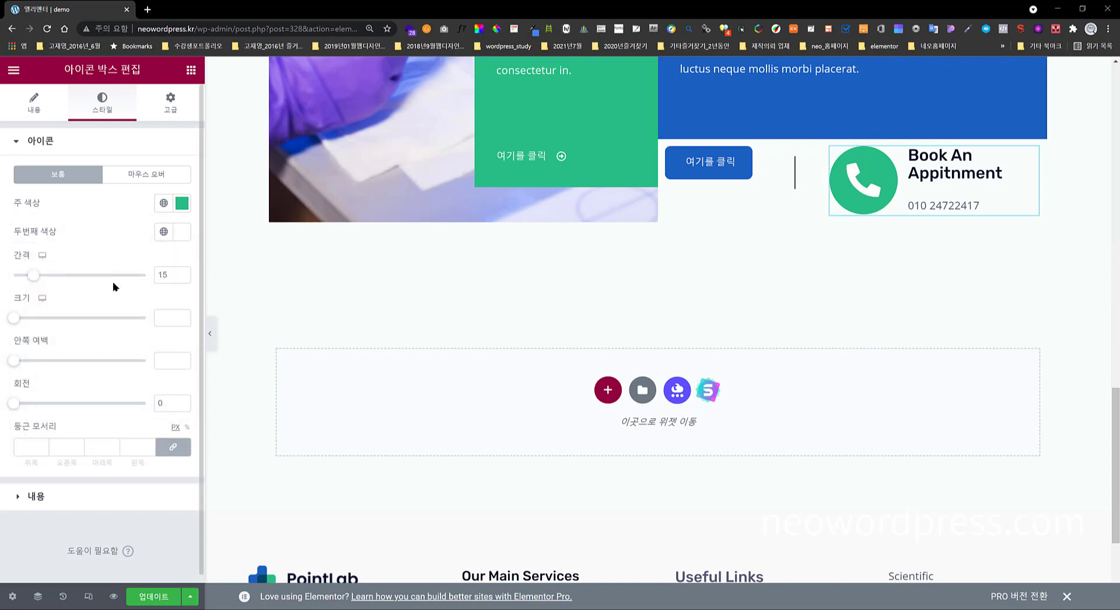
- Set the icon spacing to 16, size to 16 and padding to 14
drag(169, 273, 153, 280)
key(Up)
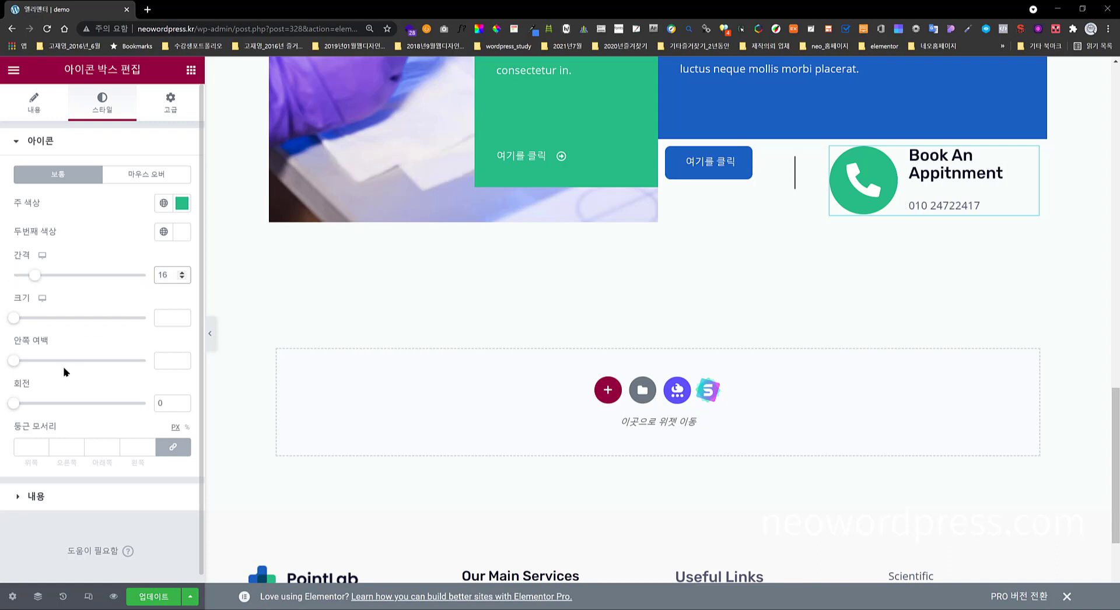
click(164, 320)
text(16)
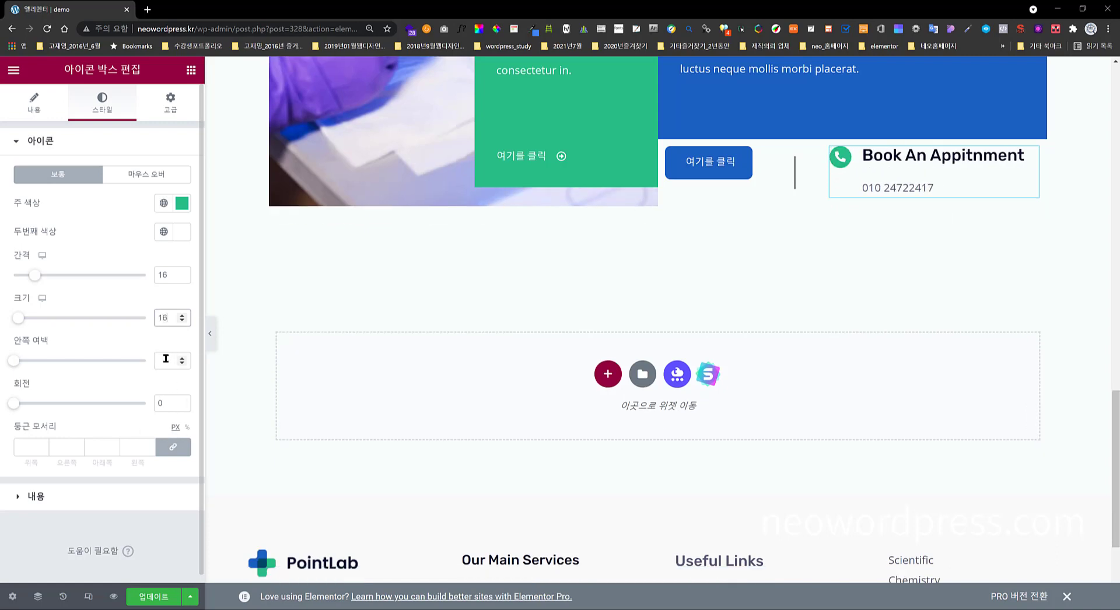
click(166, 359)
text(1)
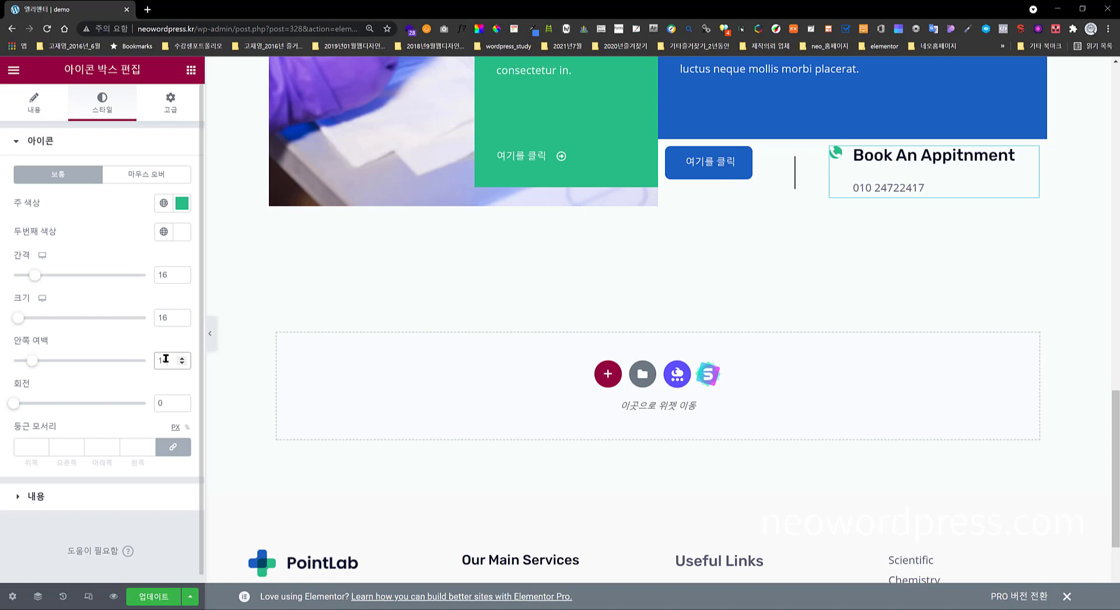
text(4)
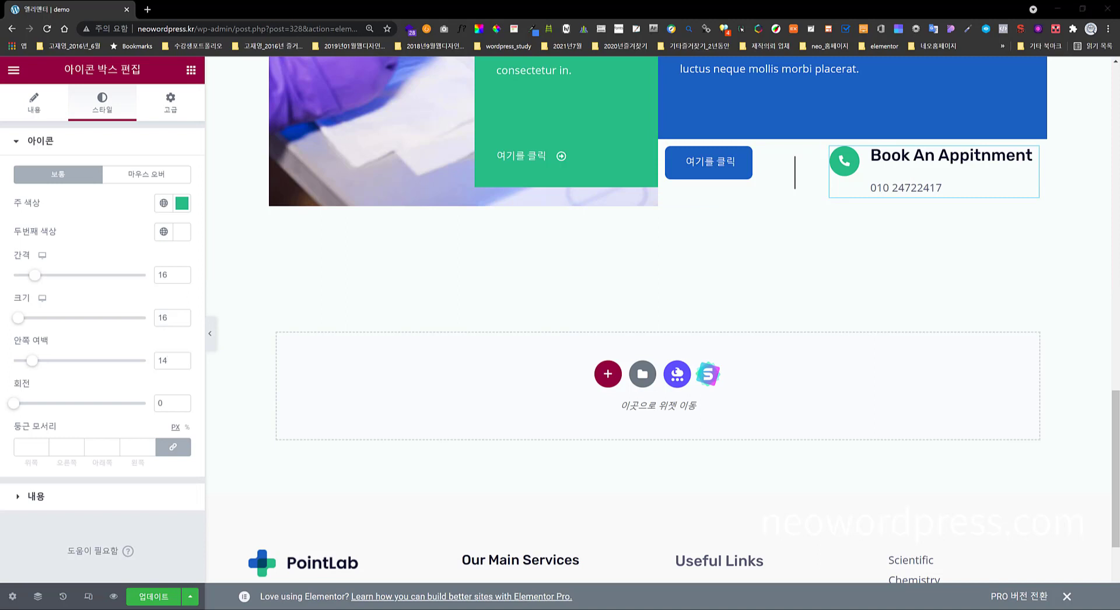
click(97, 498)
- Set the icon box's vertical alignment to Middle and its title spacing to 2
click(159, 240)
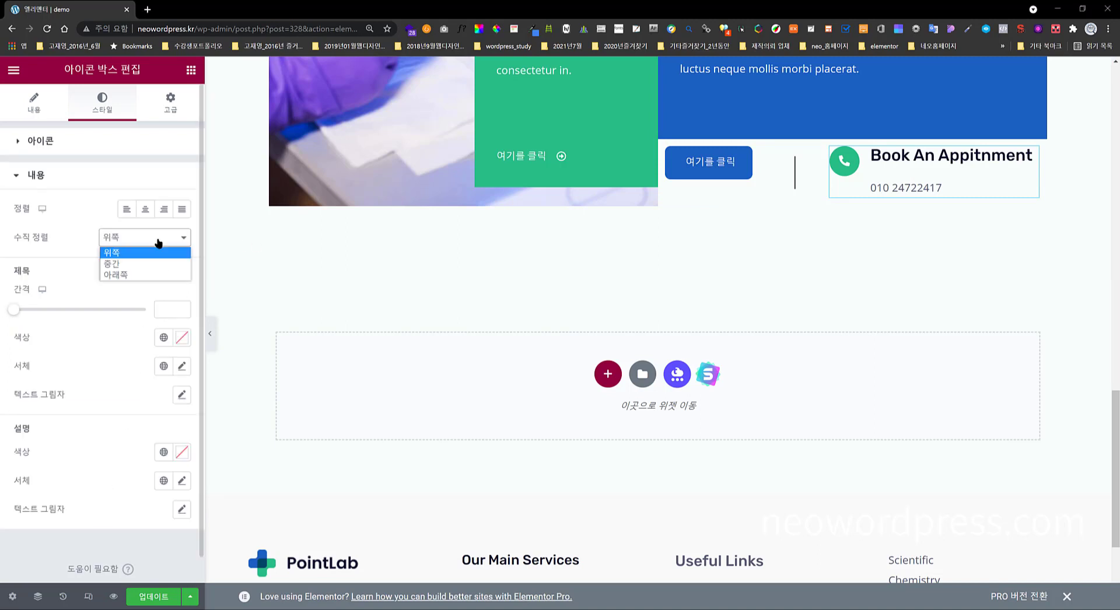
click(155, 263)
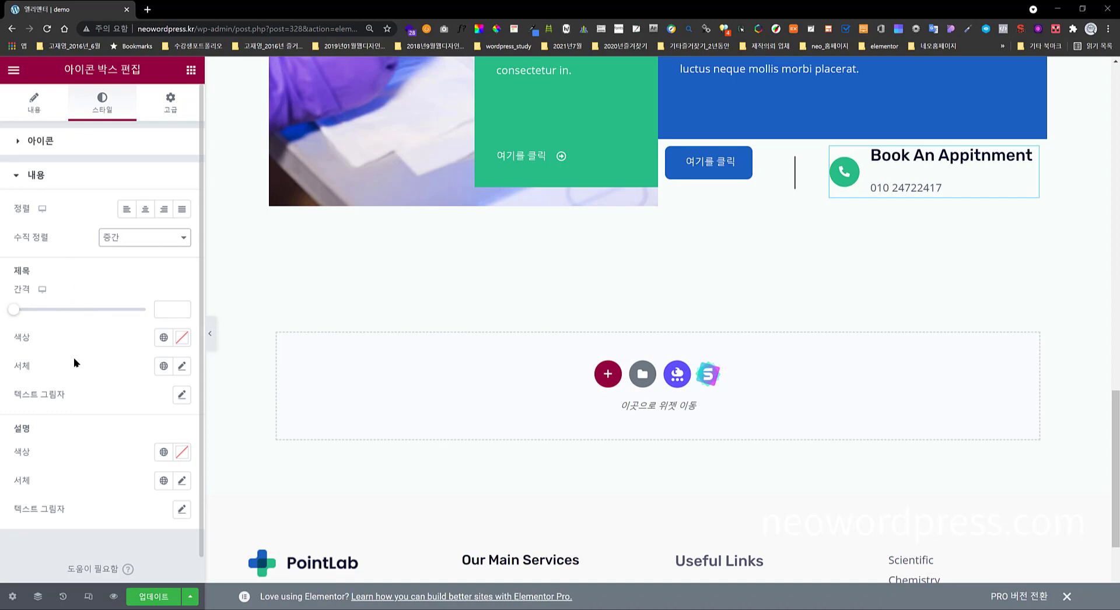
click(164, 310)
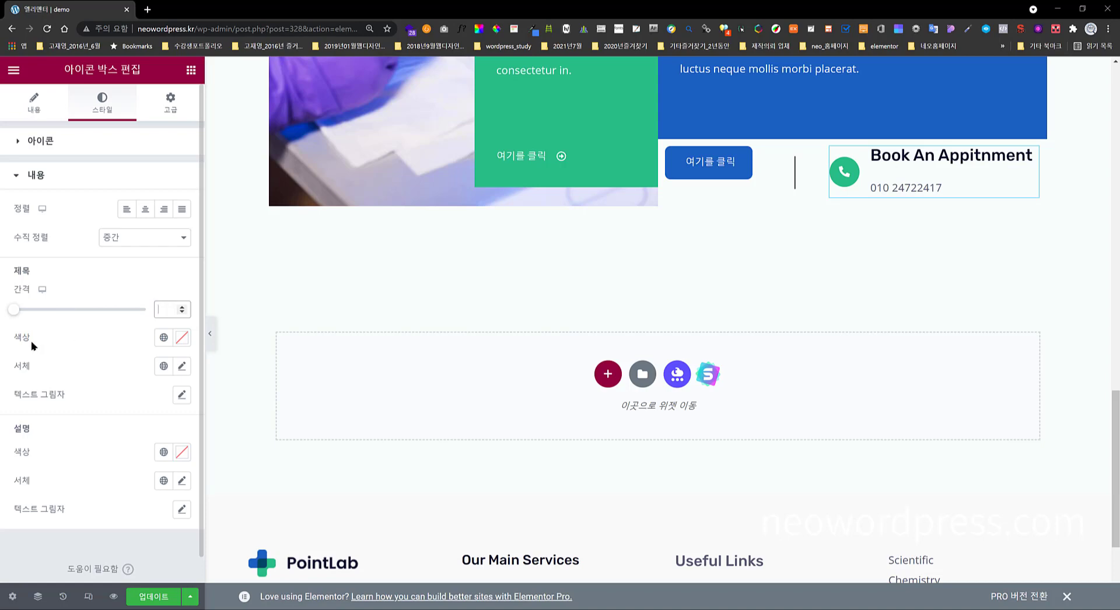
text(2)
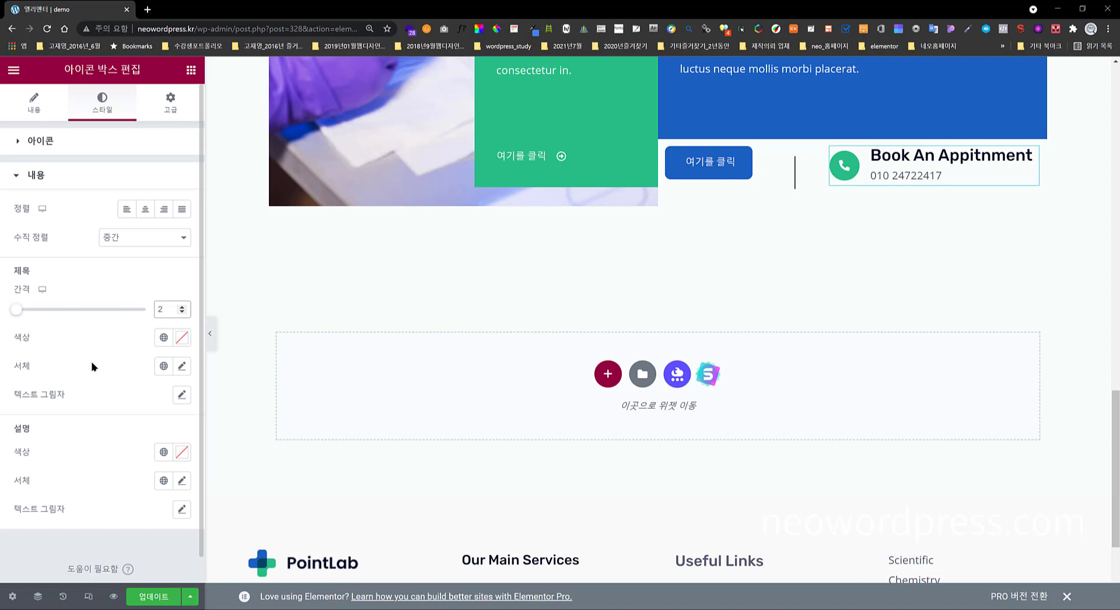
click(162, 309)
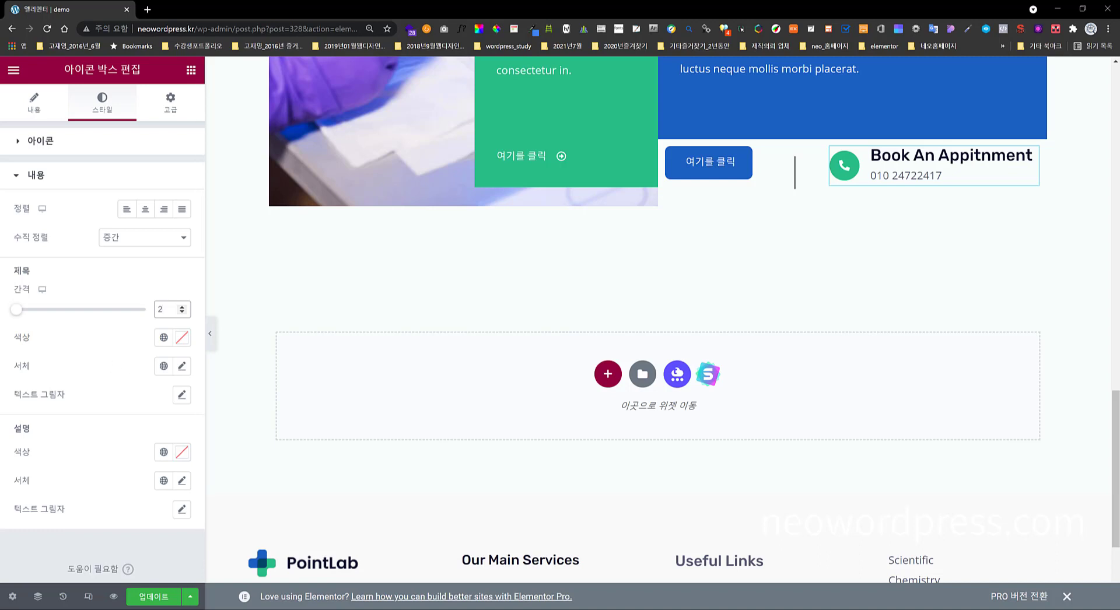
key(alt+Tab)
- Set the Book An Appitnment heading's typography size to 14 px
click(183, 370)
click(161, 473)
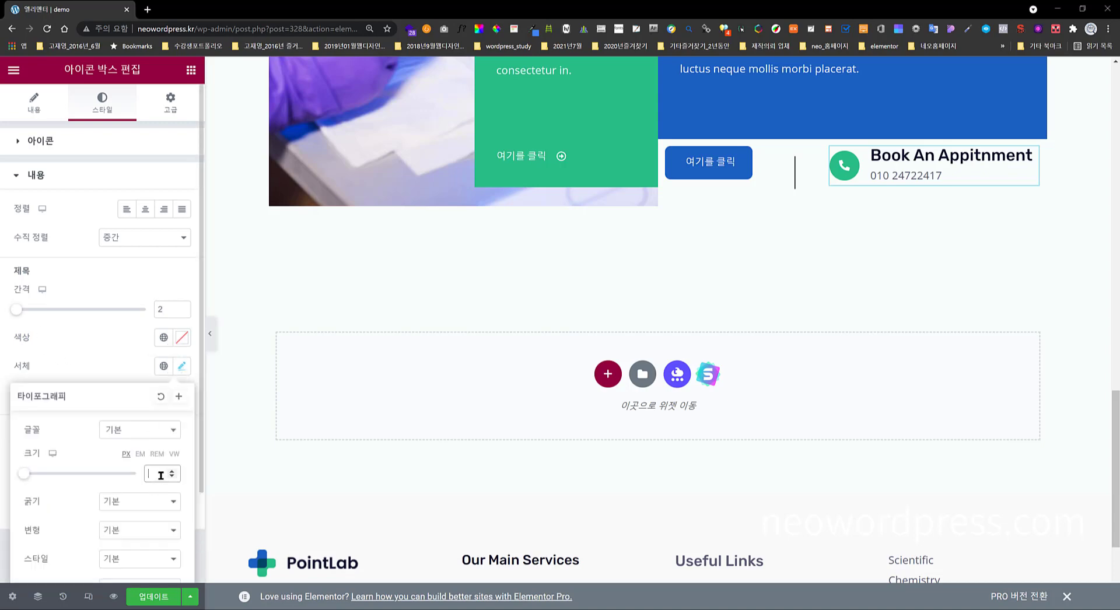
text(14)
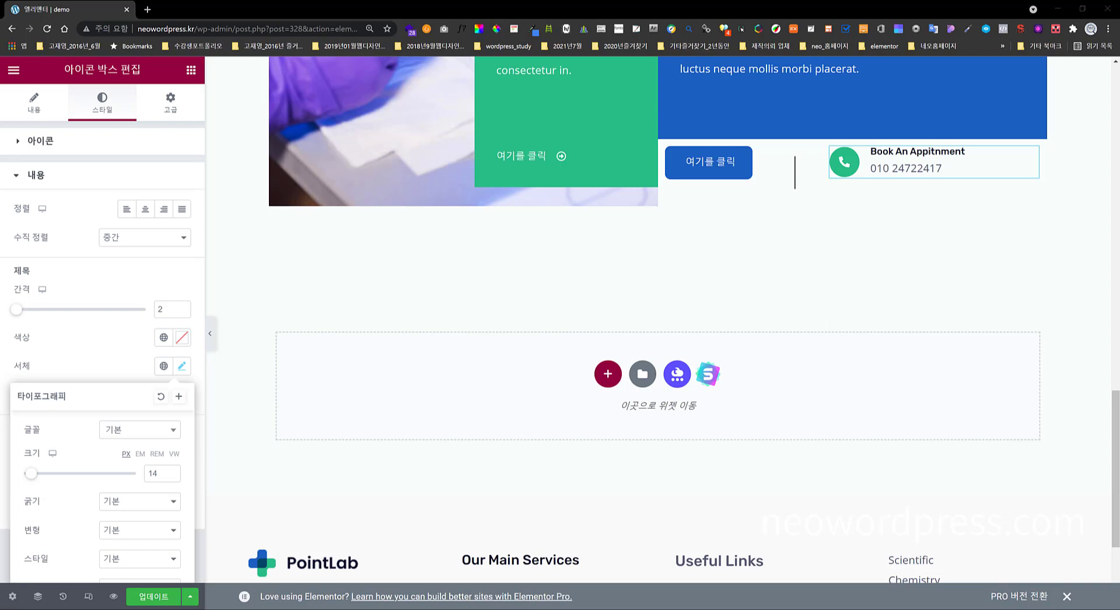
click(108, 367)
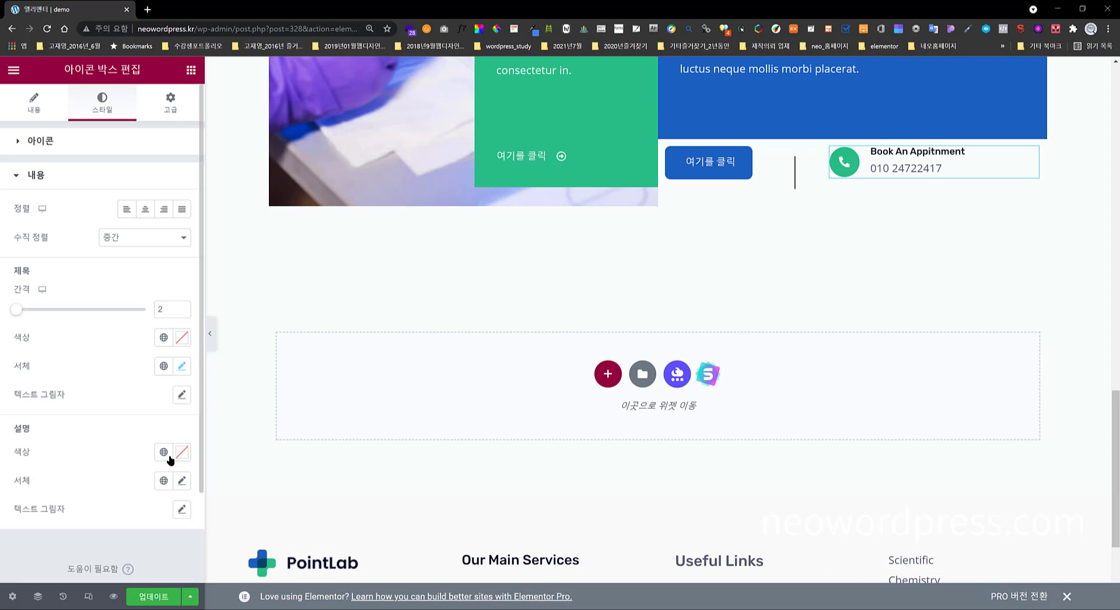
- Set the phone number's description typography size to 24 px
click(181, 479)
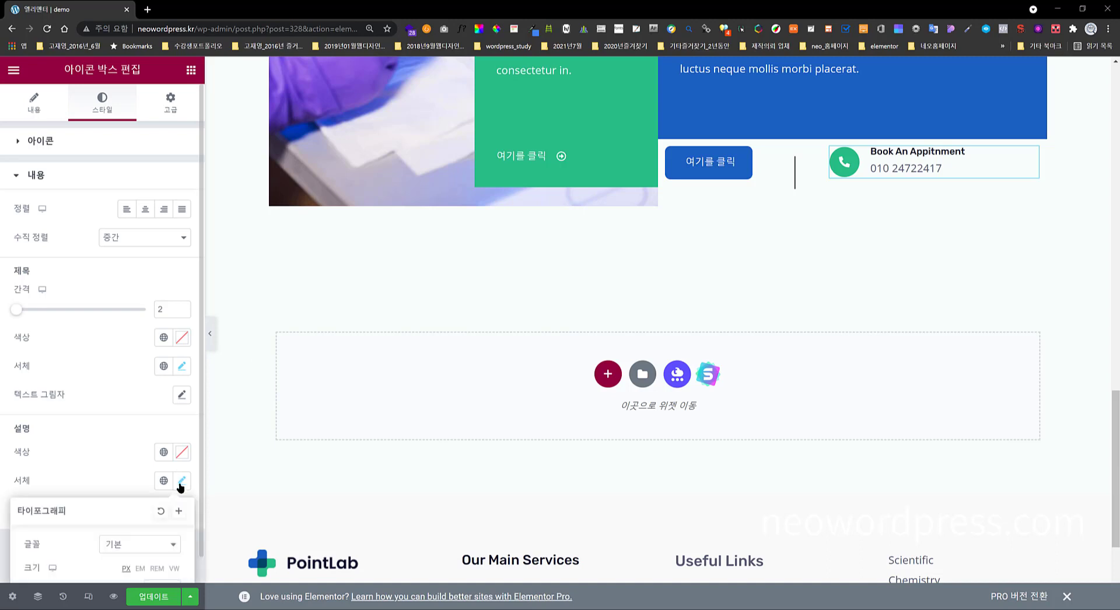
scroll(126, 530, down, 4)
click(153, 364)
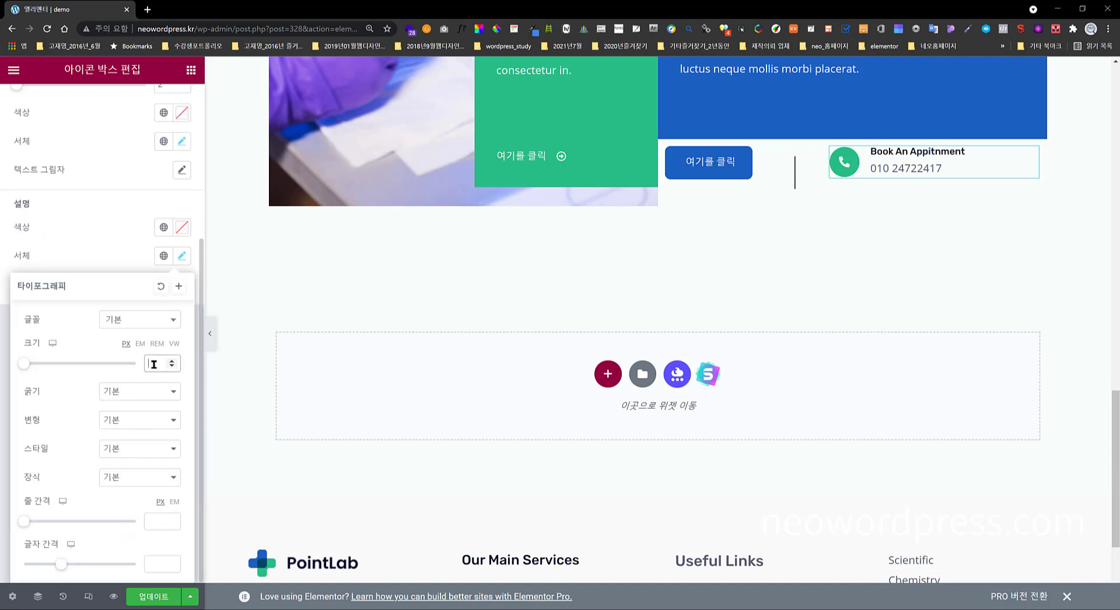
text(25)
key(BackSpace)
text(4)
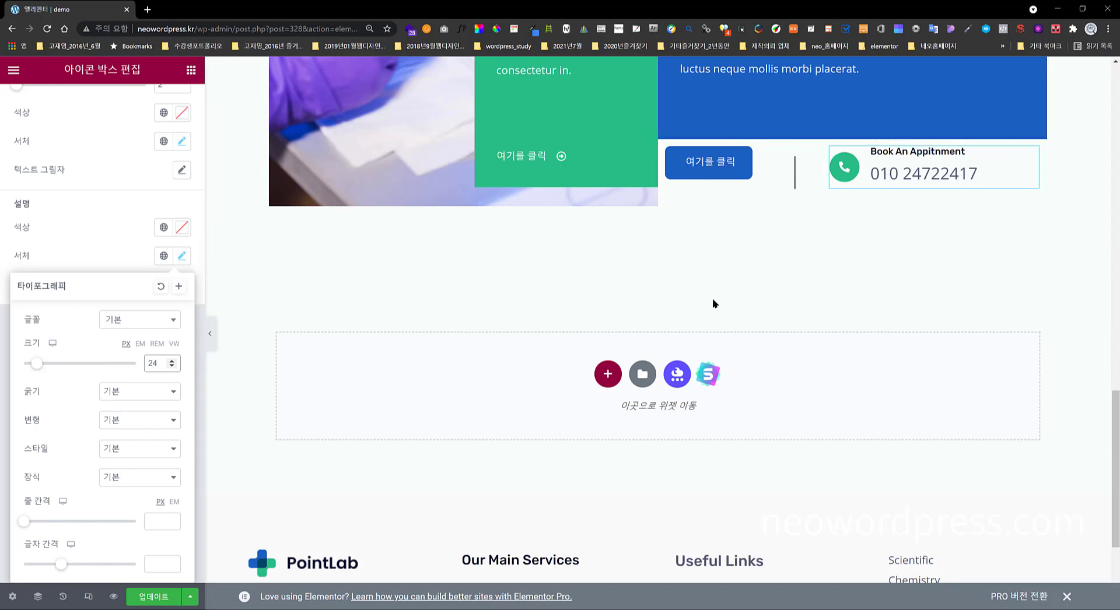
click(135, 322)
click(89, 258)
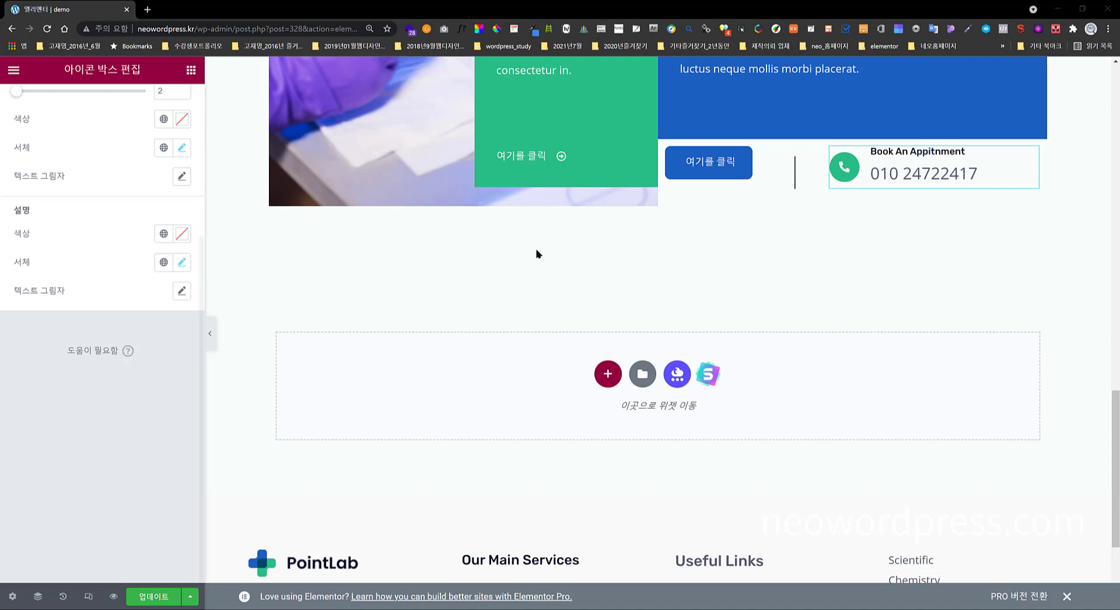
- Vertically centre the button's column and centre the 여기를 클릭 button horizontally
click(669, 151)
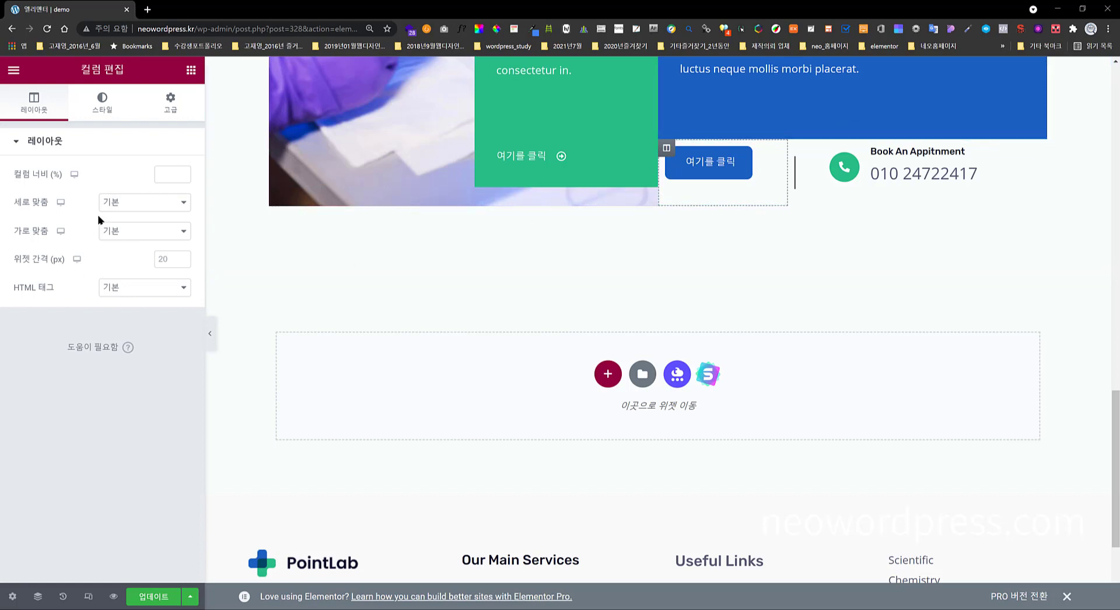
click(119, 205)
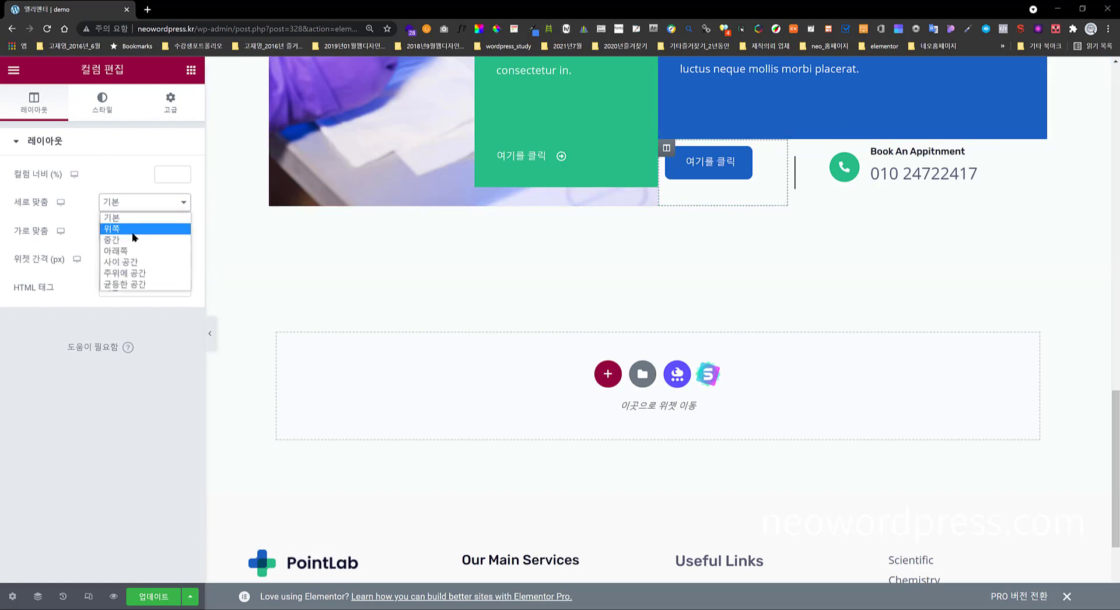
click(130, 239)
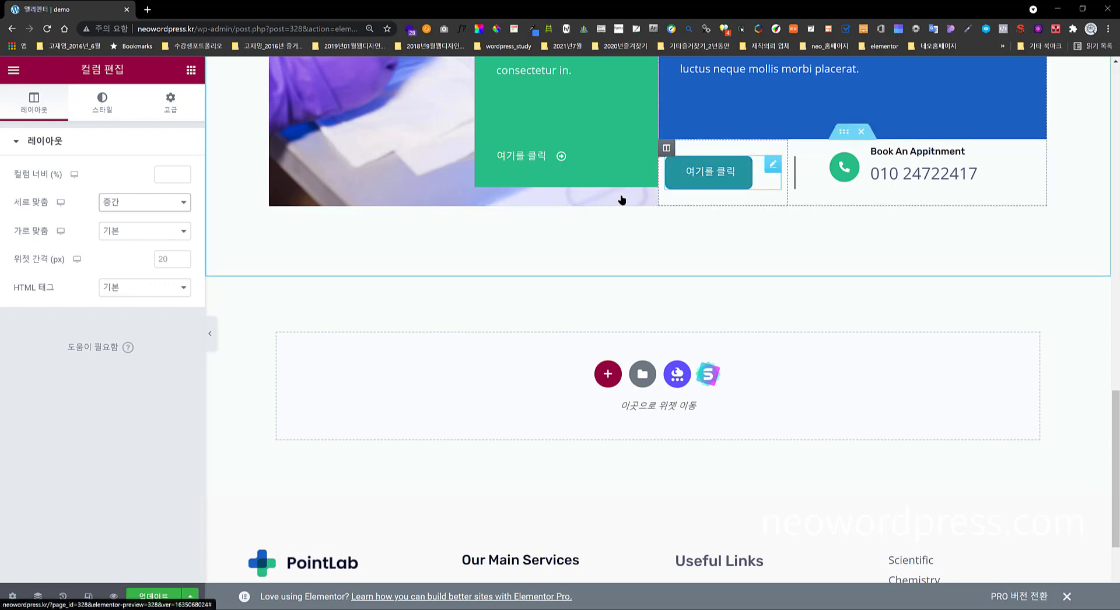
click(101, 113)
click(37, 110)
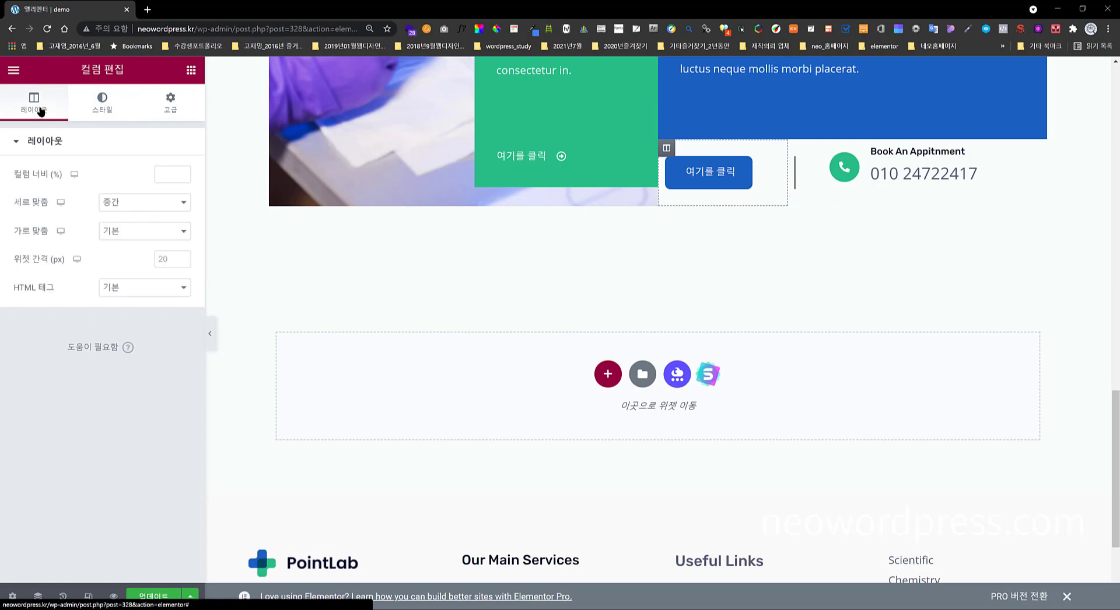
click(725, 180)
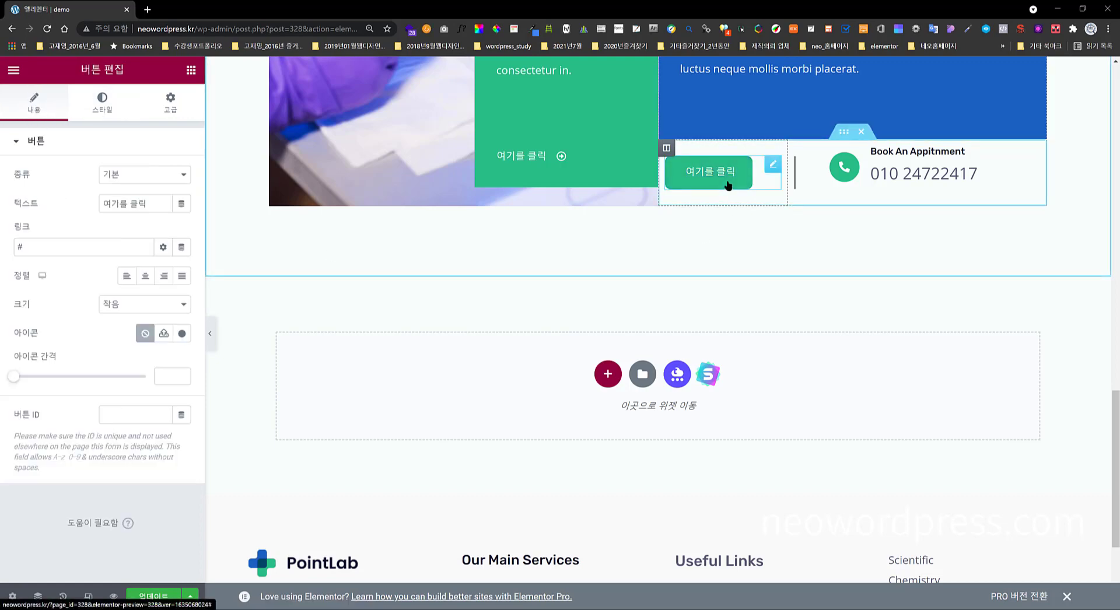
click(148, 282)
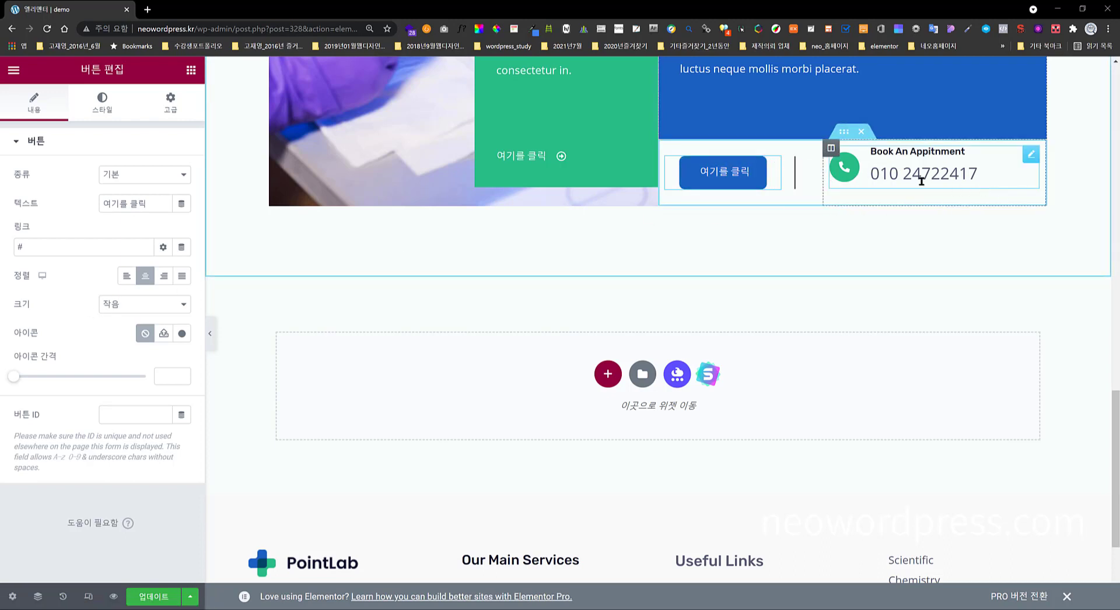
- Set the phone box column's vertical alignment to Middle
click(831, 149)
click(120, 202)
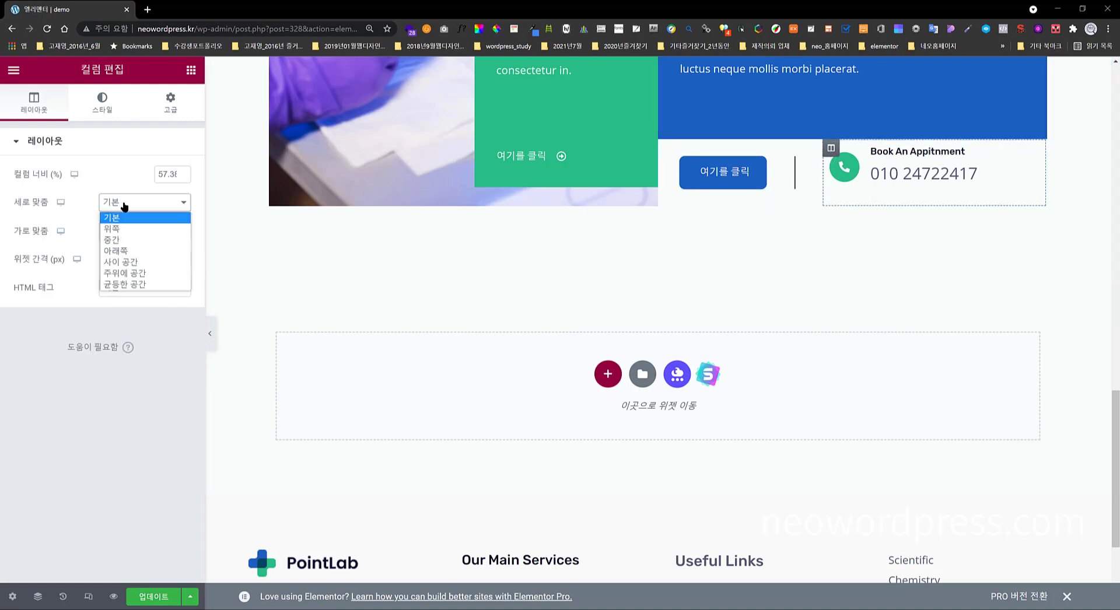
click(125, 239)
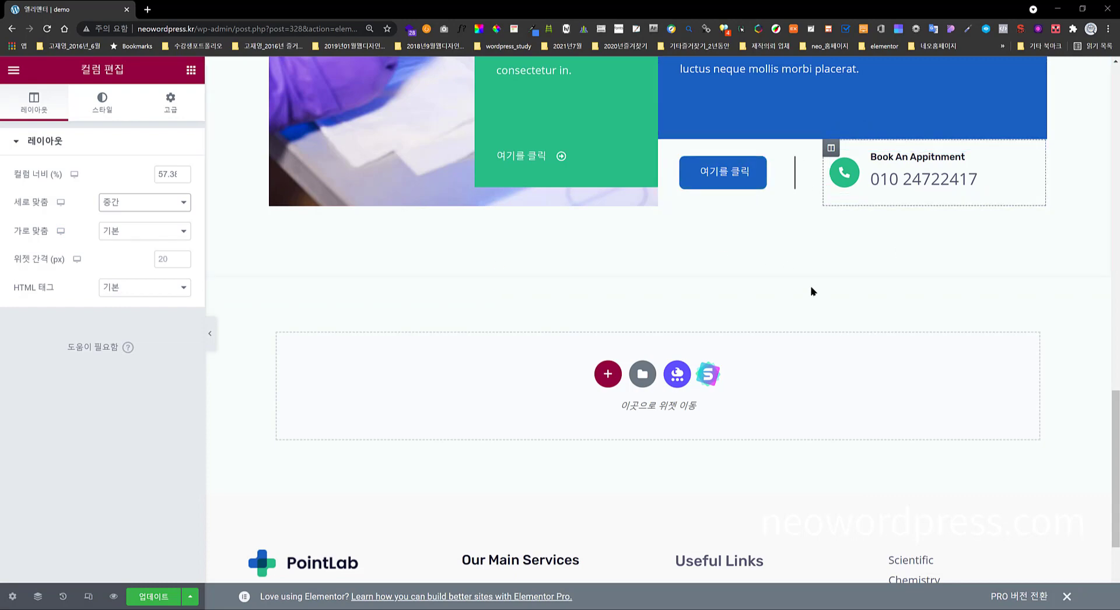
scroll(925, 191, up, 2)
scroll(925, 192, up, 2)
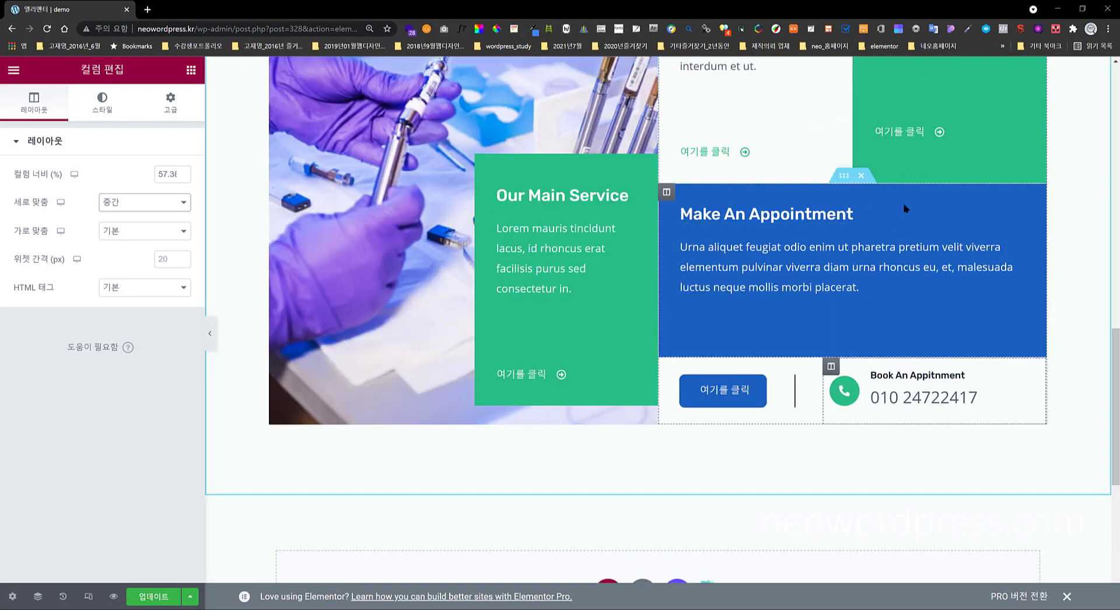
- Copy the blue column's #1B5FC1 and paste it as the inner section's classic background colour
click(847, 176)
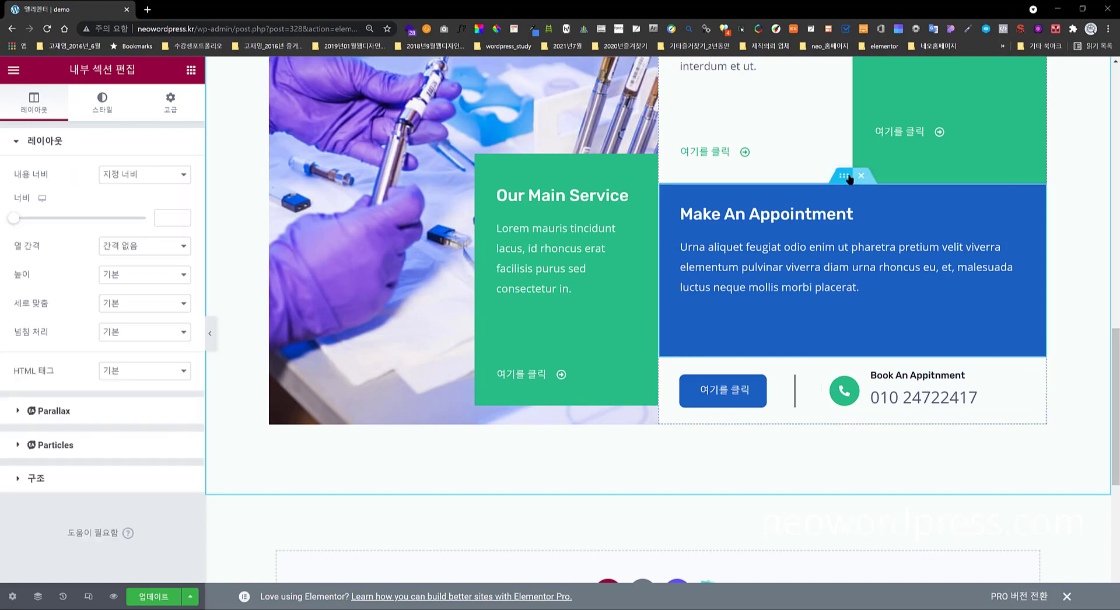
click(105, 111)
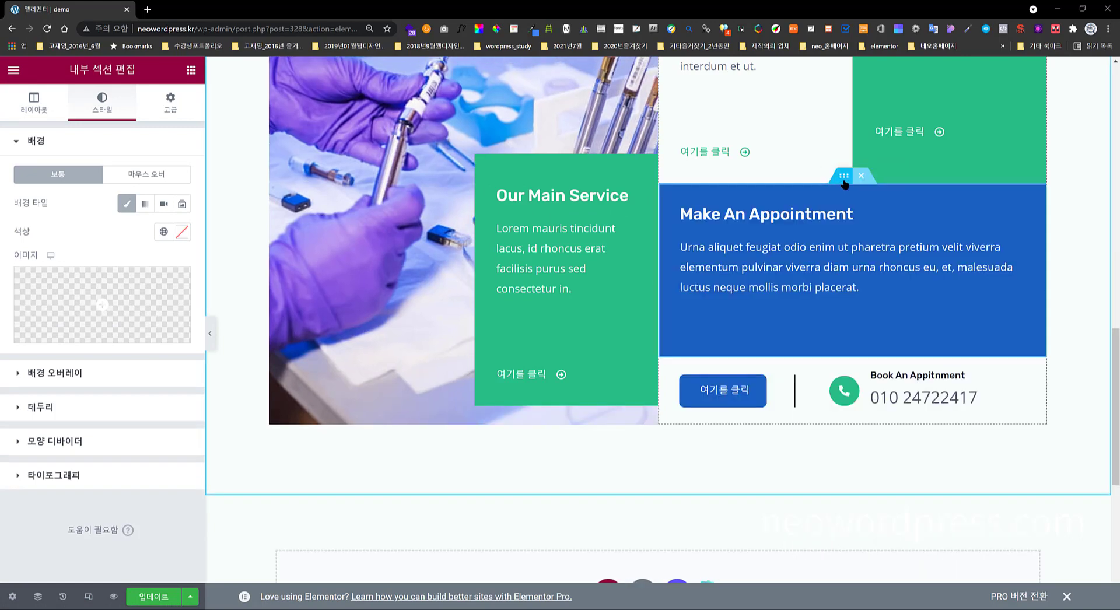
click(666, 192)
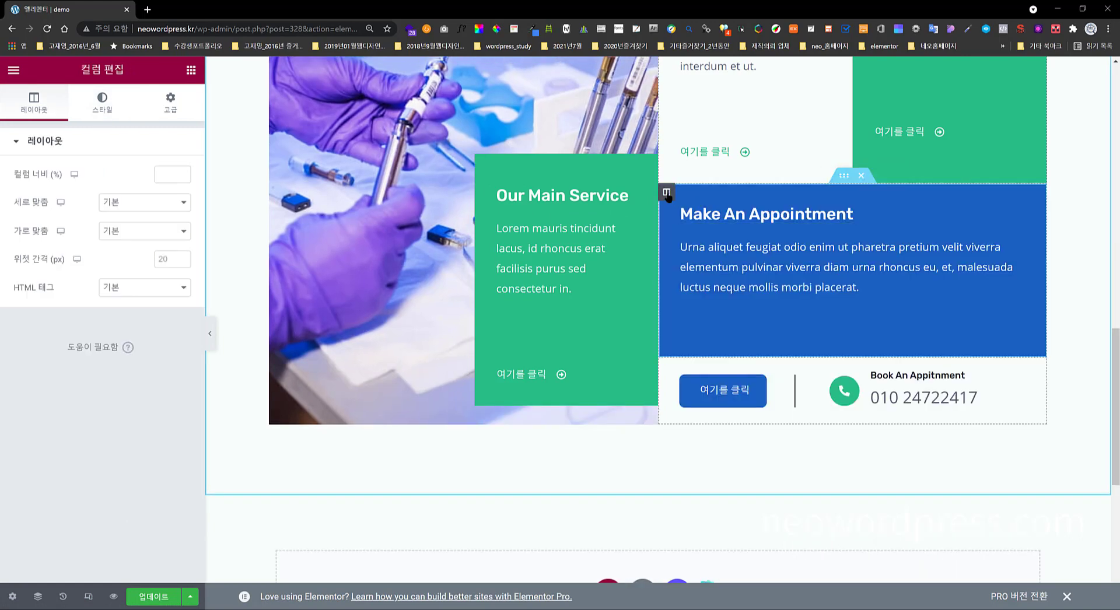
click(102, 108)
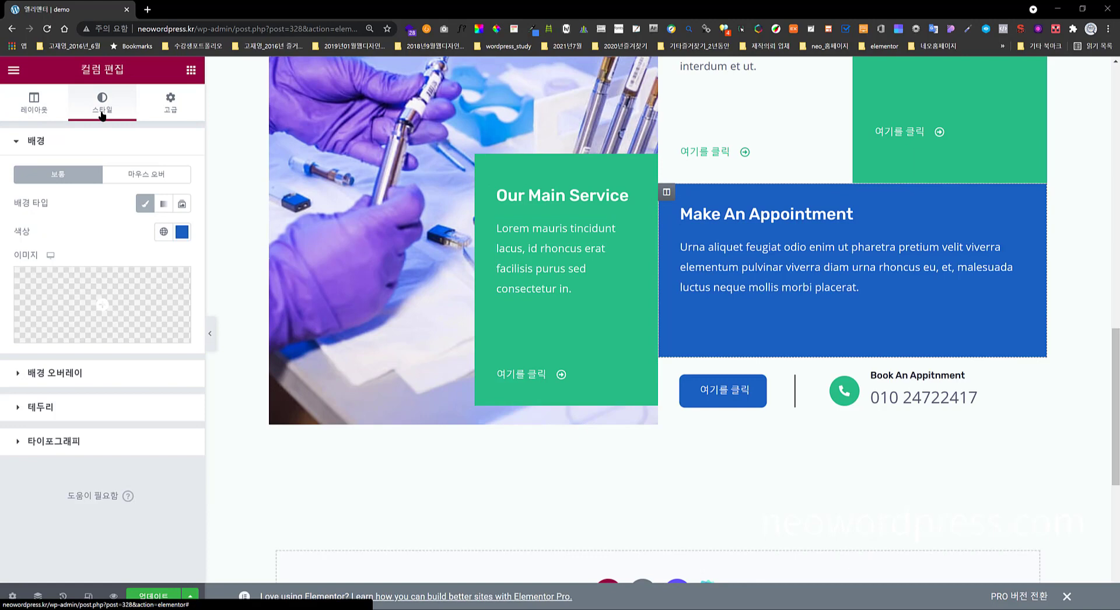
click(182, 232)
key(ctrl+c)
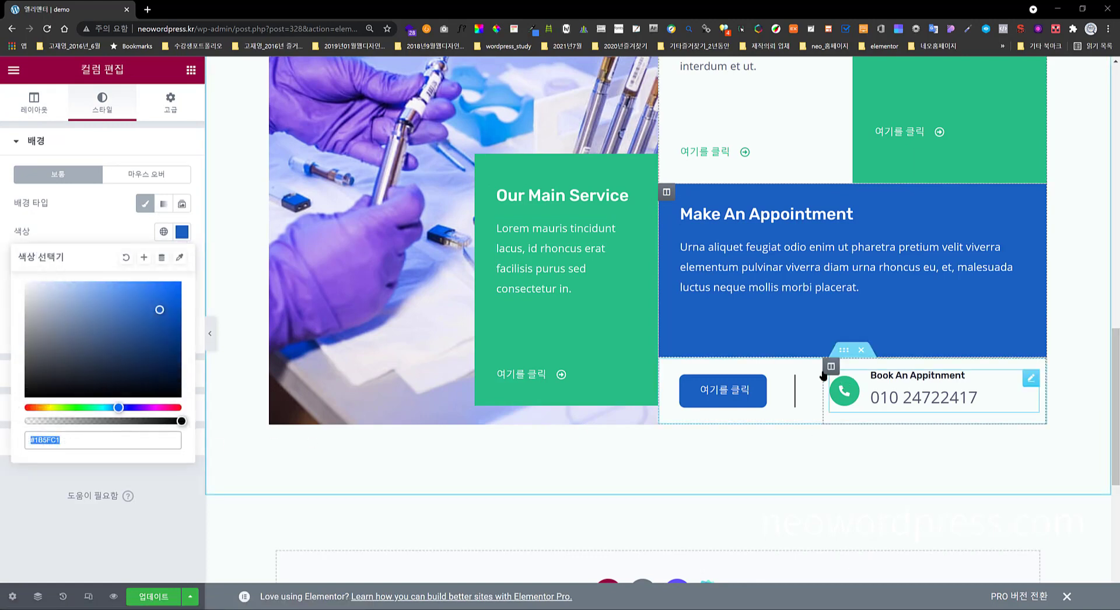
click(843, 352)
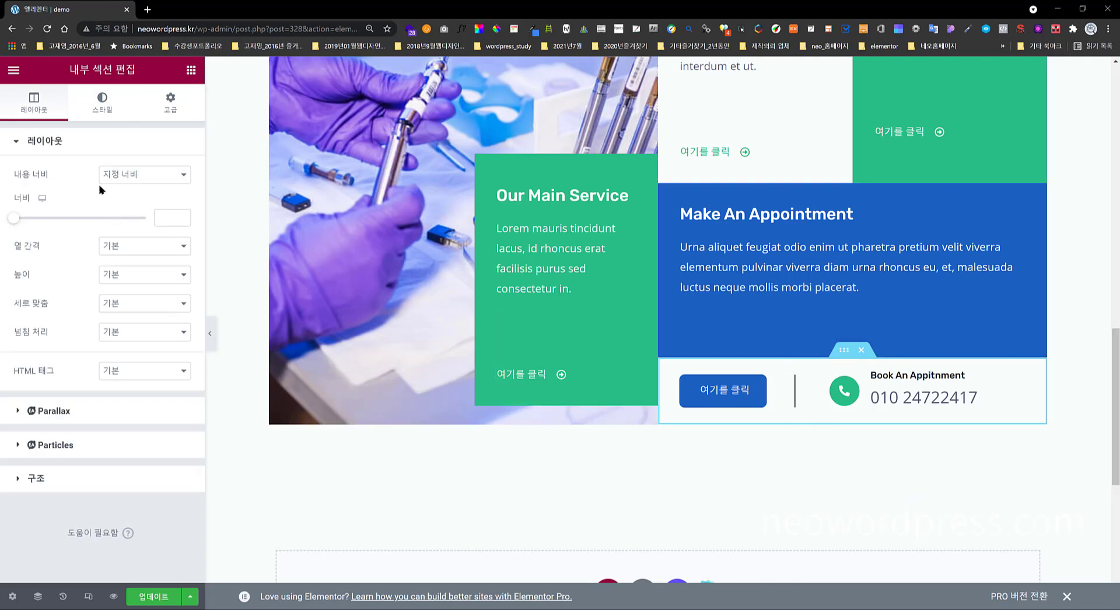
click(102, 105)
click(127, 204)
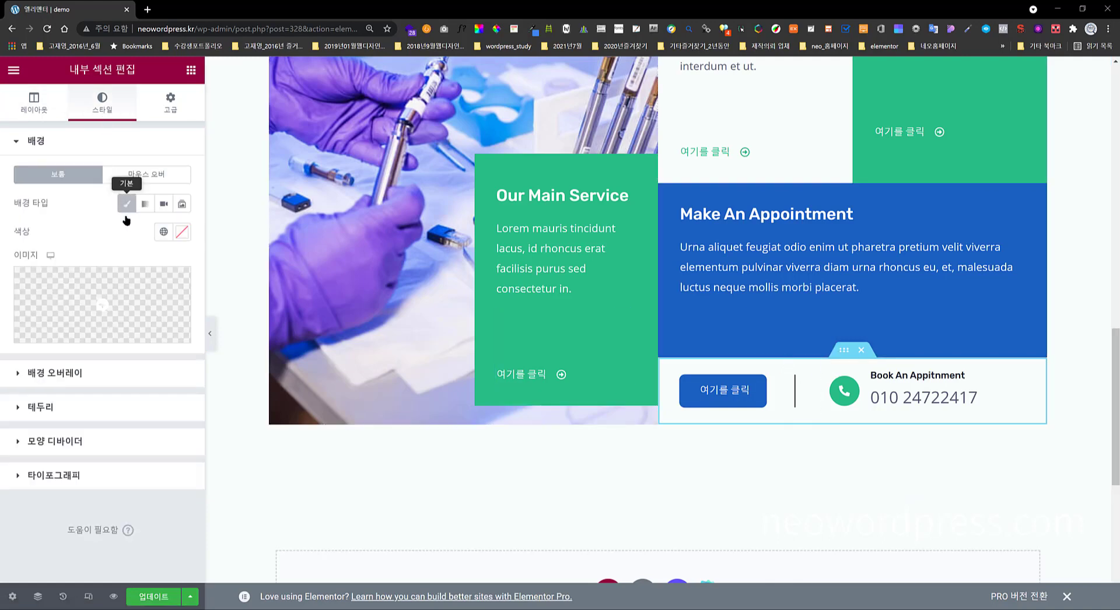
click(182, 232)
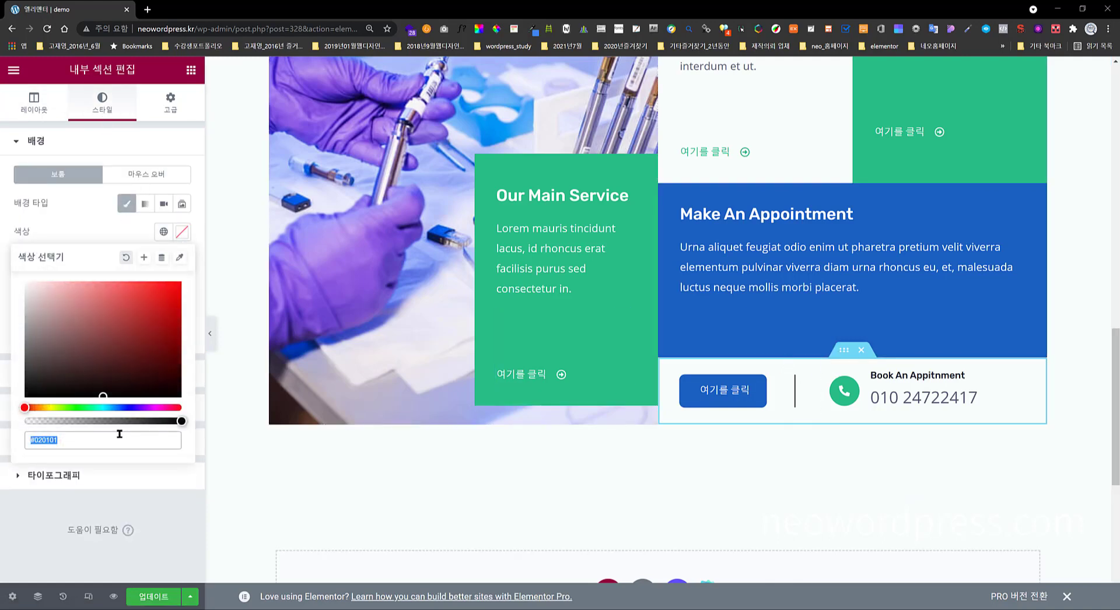
key(ctrl+v)
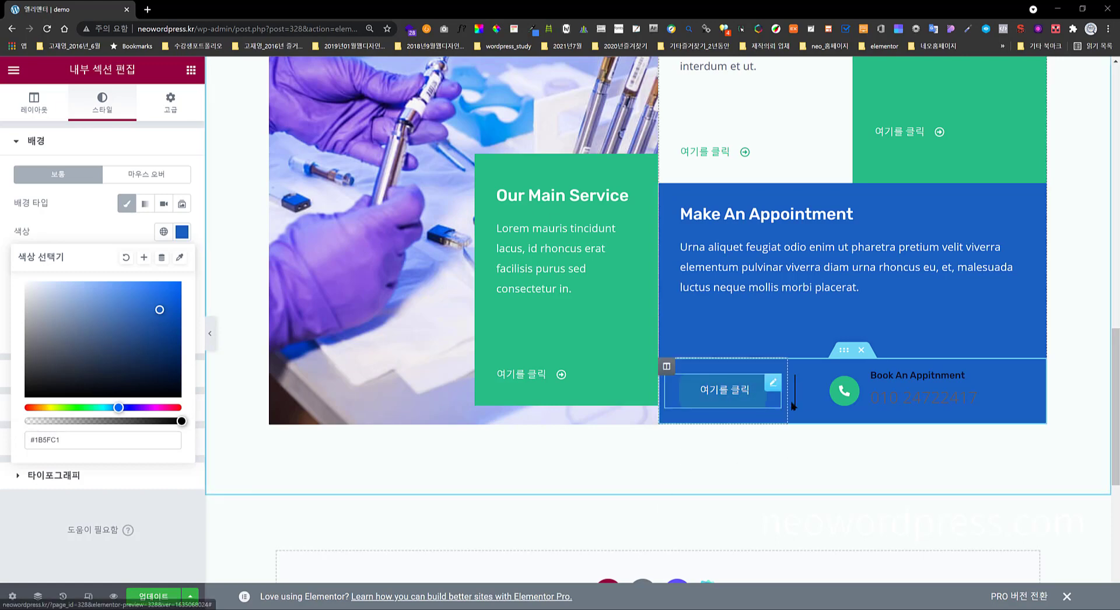
- Set the 여기를 클릭 button's text colour to #FFFFFF
click(760, 399)
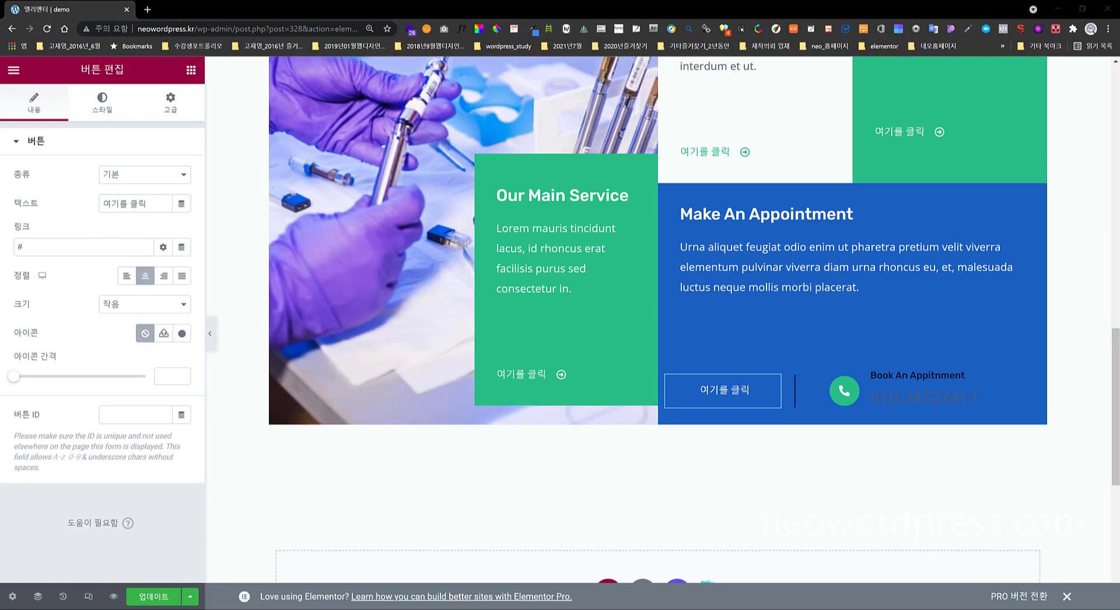
click(105, 116)
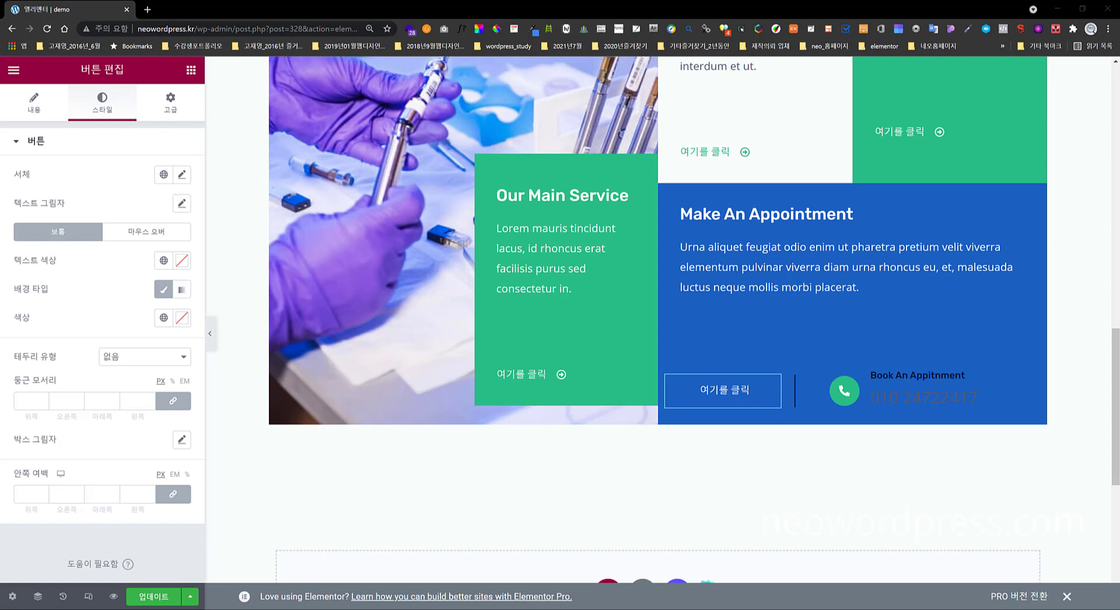
click(182, 263)
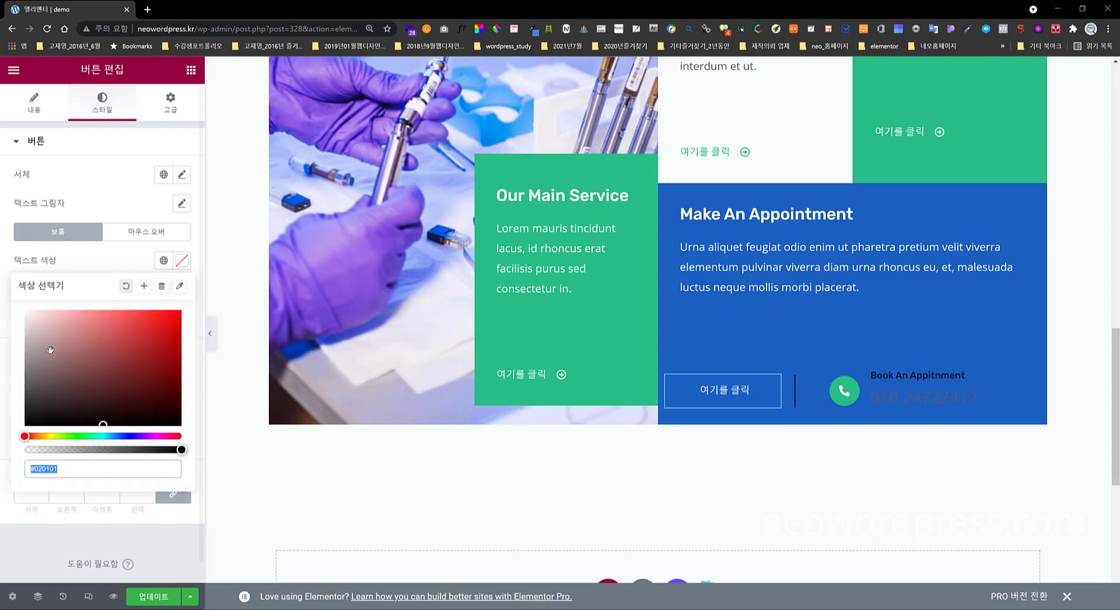
text(#FFFFFF)
click(107, 260)
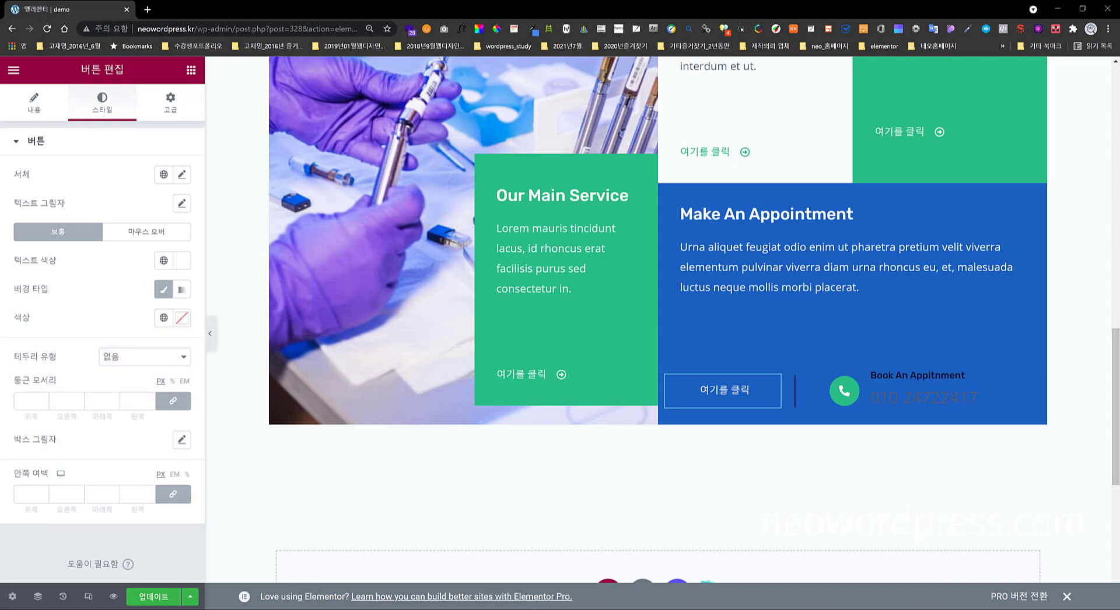
- Append 00 to the button's background hex, making it transparent (#02010100)
click(182, 319)
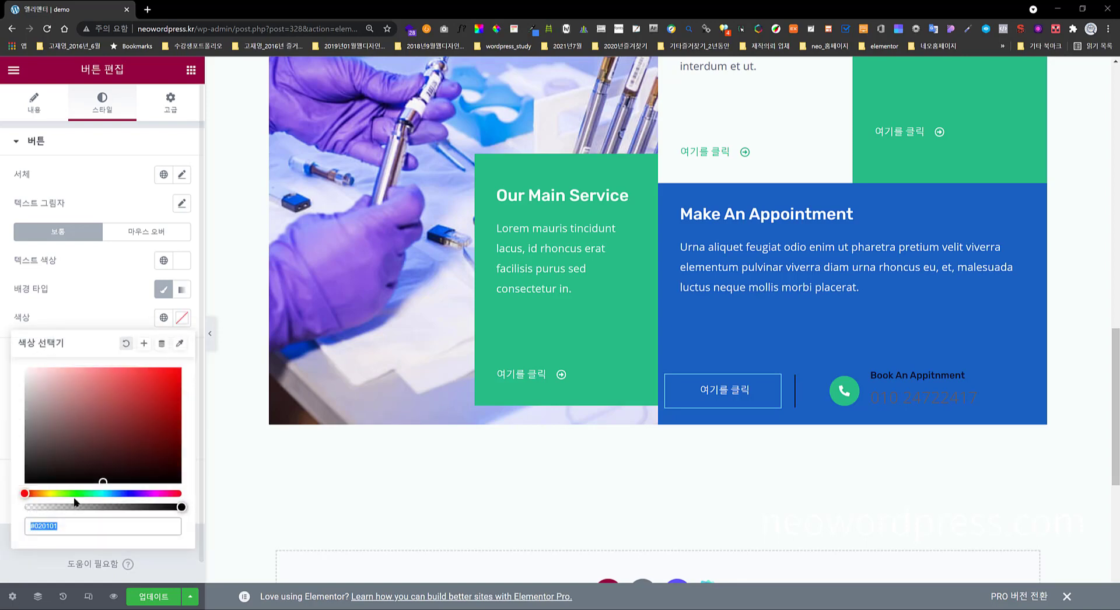
click(105, 305)
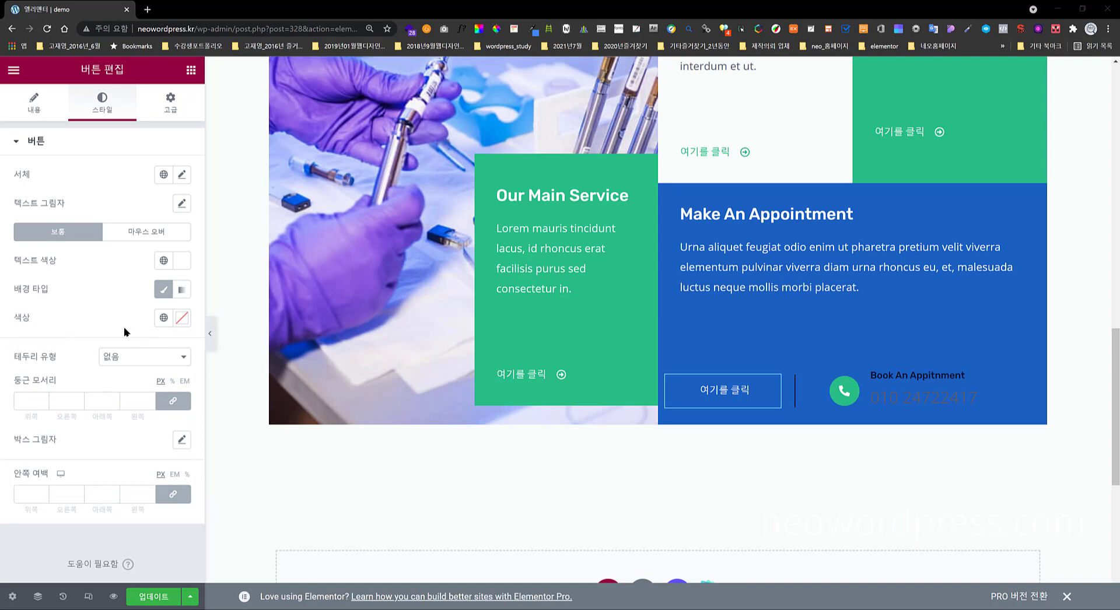
click(182, 318)
click(64, 526)
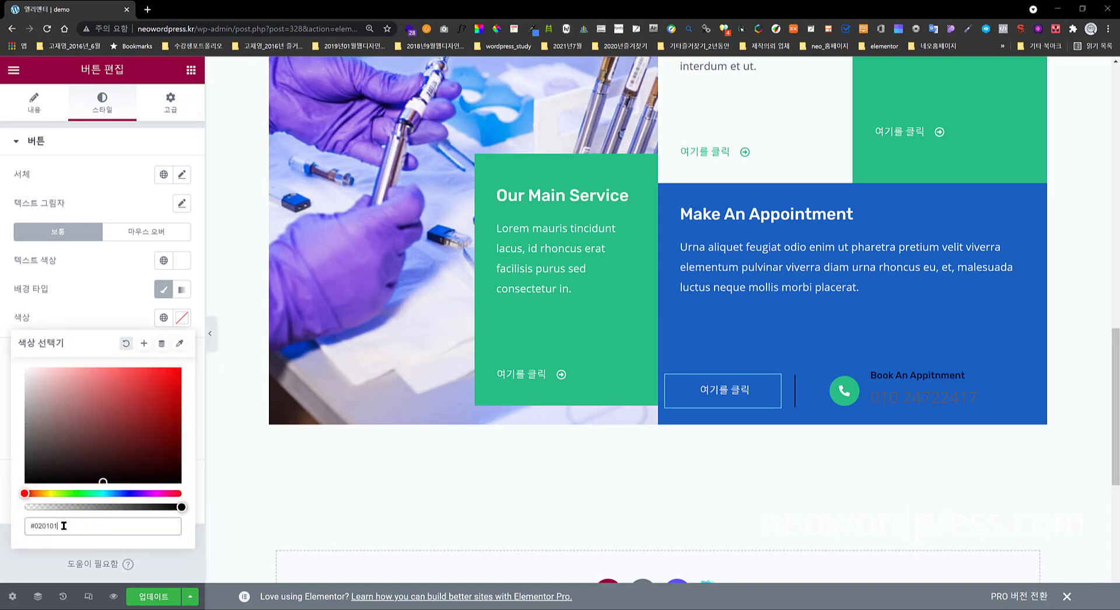
drag(64, 526, 15, 534)
key(End)
text(00)
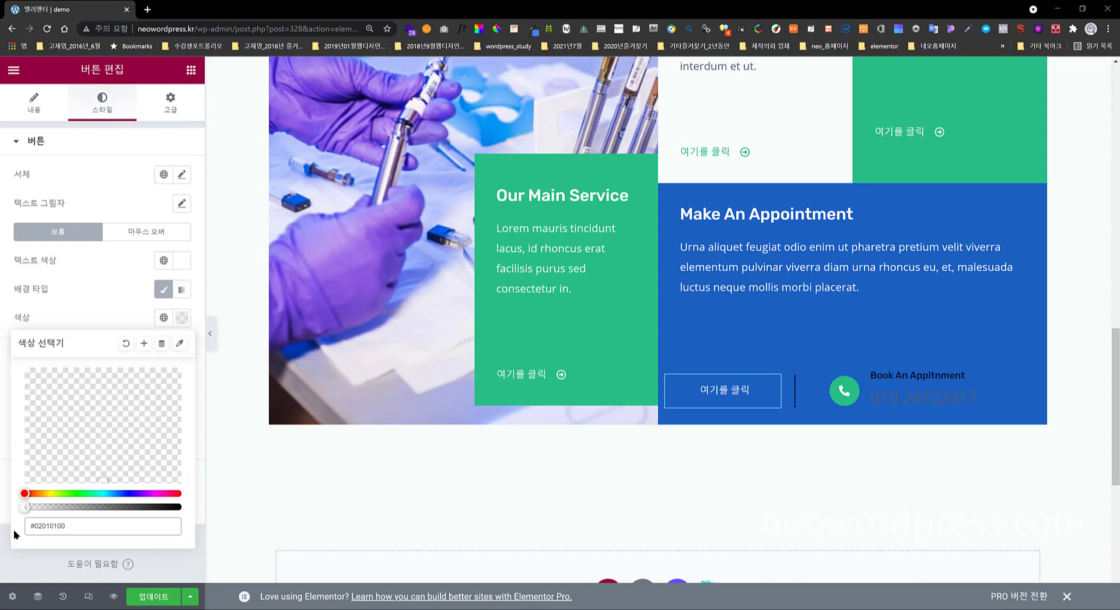
click(104, 317)
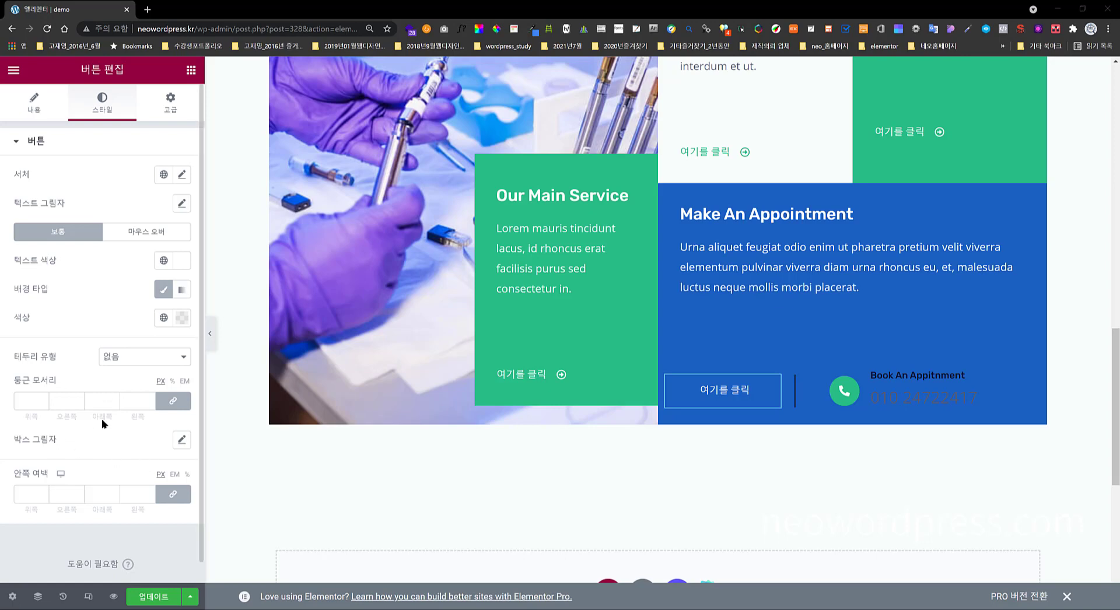
- Give the 여기를 클릭 button a solid #FFFFFF border
click(137, 358)
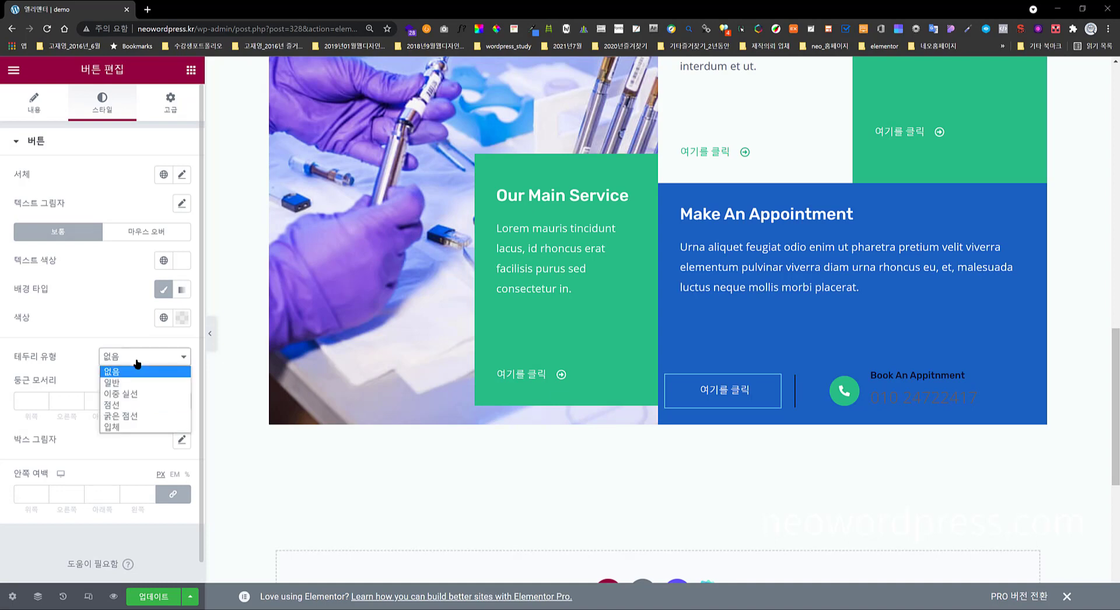
click(134, 383)
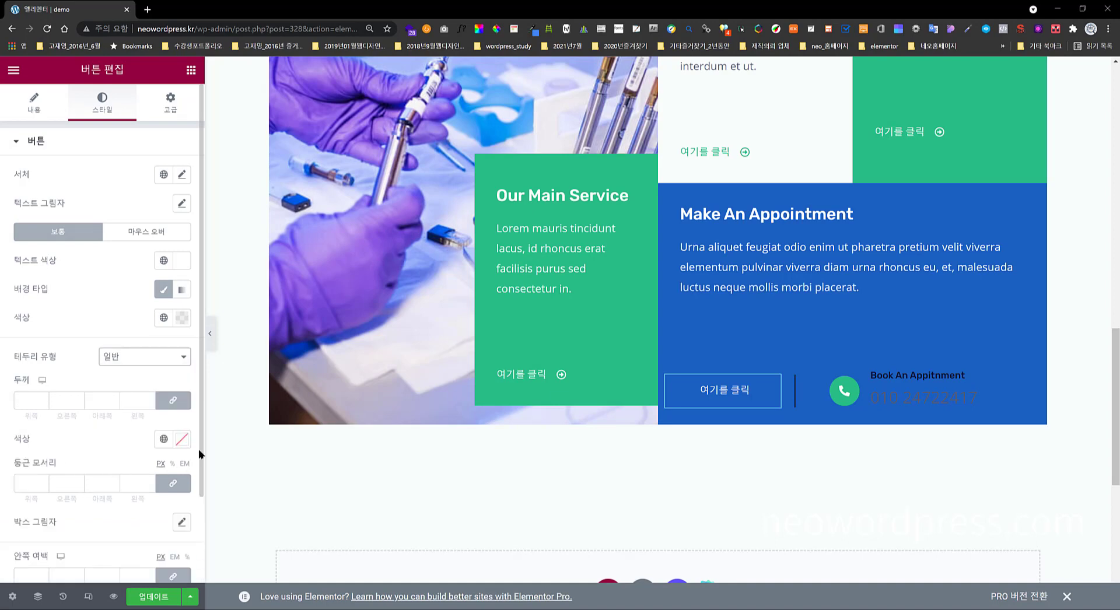
click(182, 439)
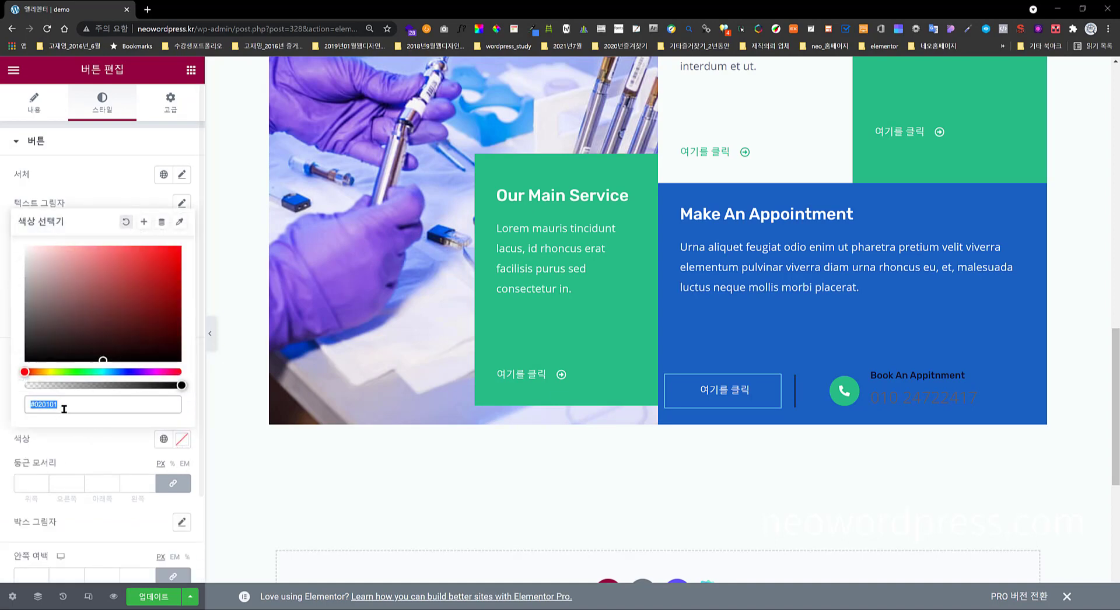
text(#FFFFFF)
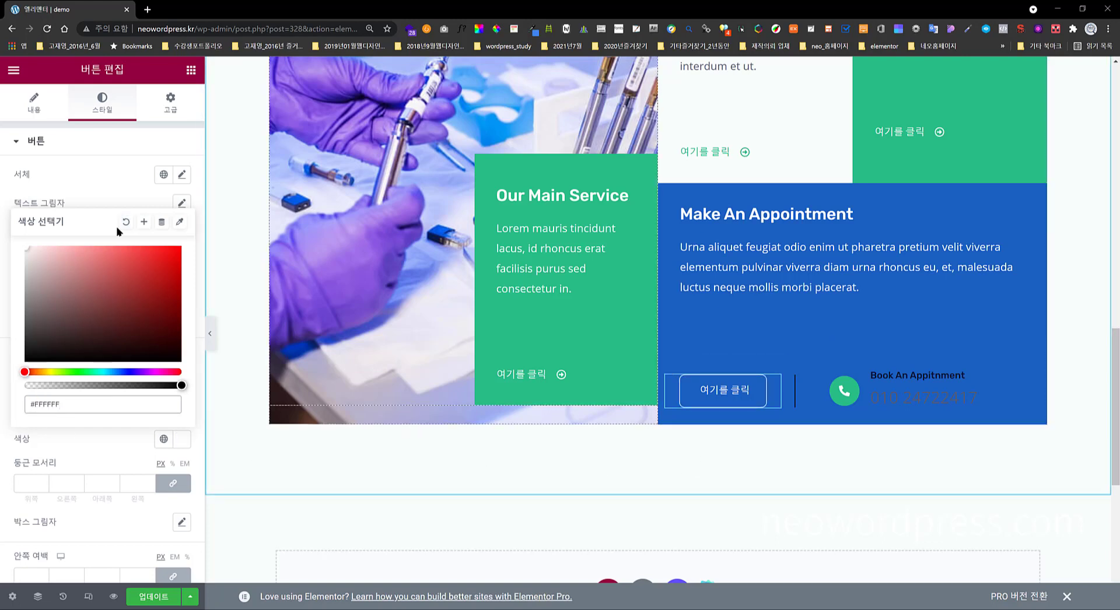
click(115, 196)
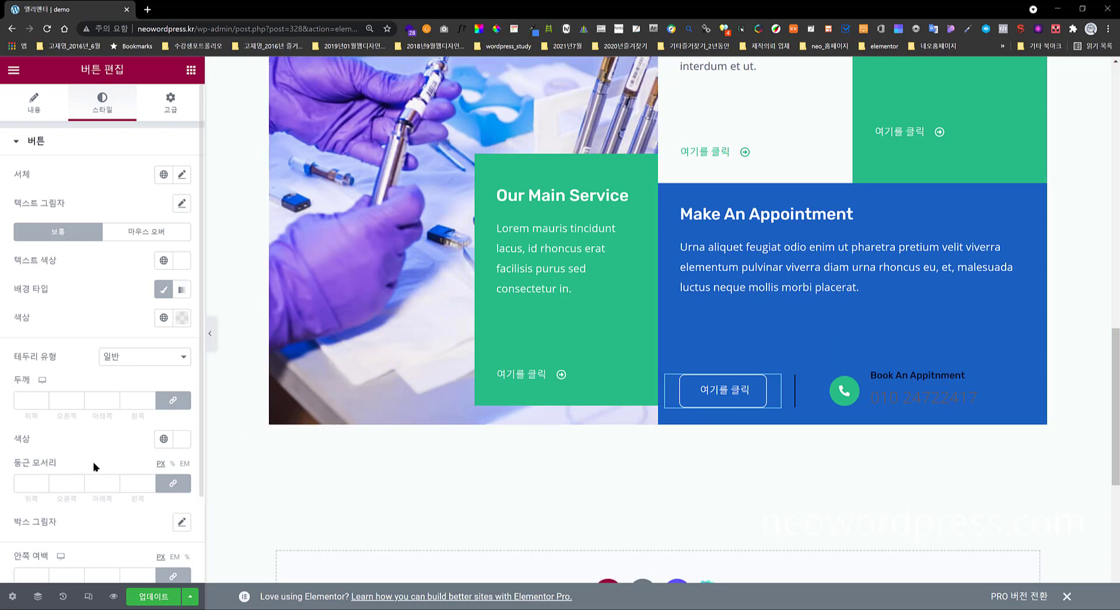
- Update the page to save the changes
scroll(93, 443, down, 2)
scroll(93, 422, up, 2)
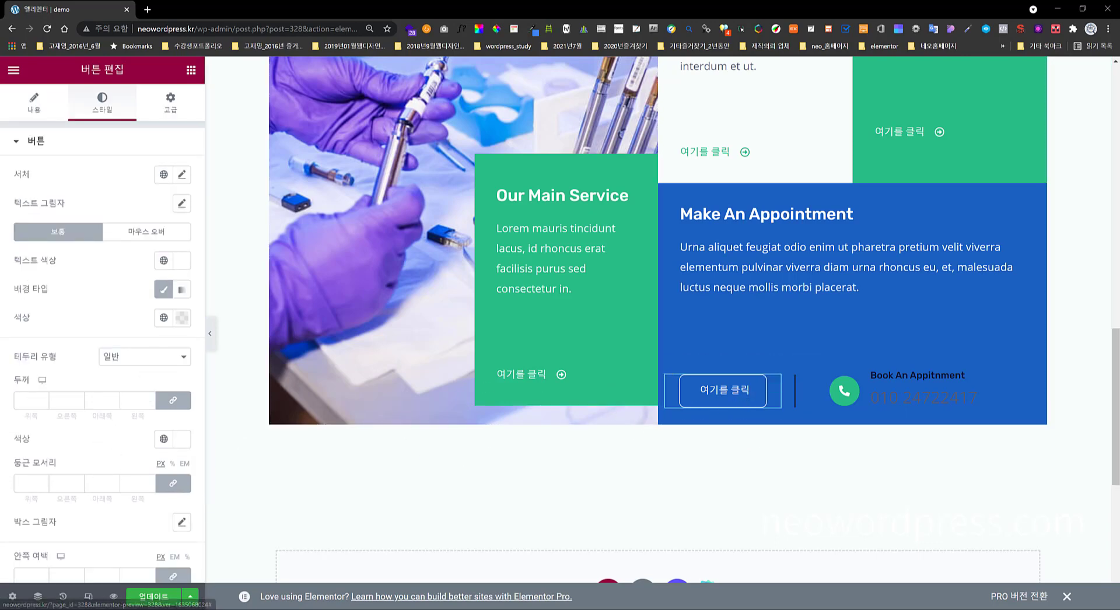
click(156, 597)
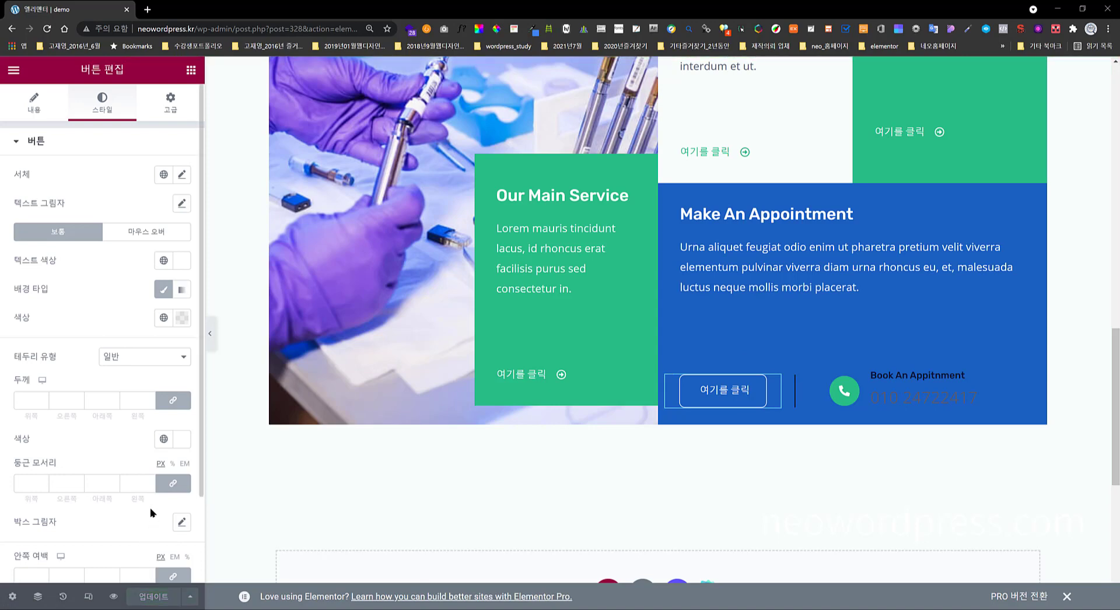
- Preview the page in a new tab, scroll to the appointment section, then return to the editor
click(114, 596)
scroll(754, 396, down, 14)
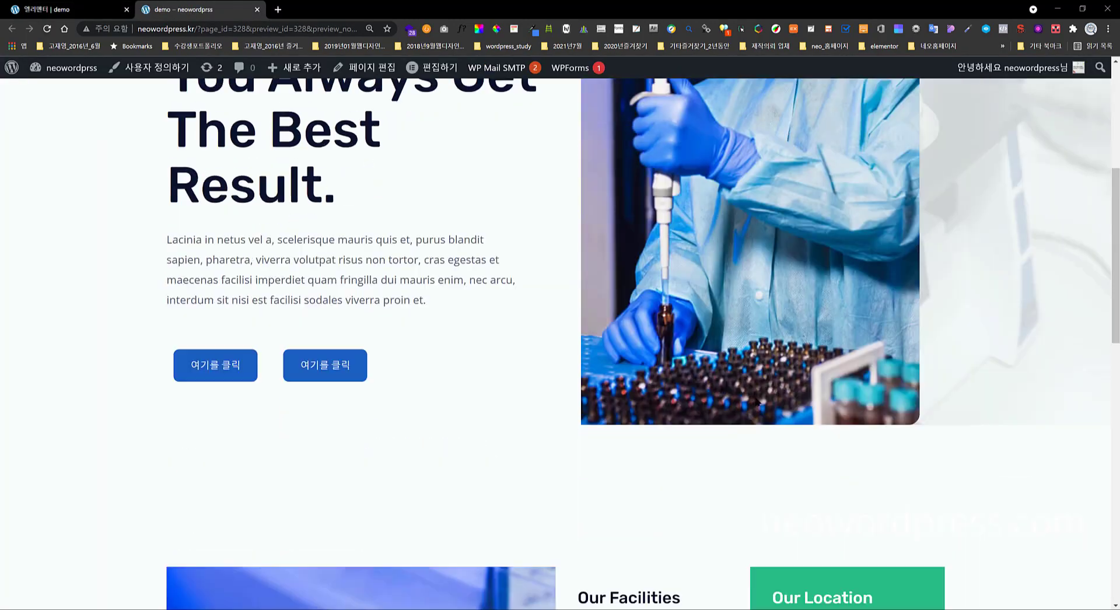
scroll(754, 400, down, 2)
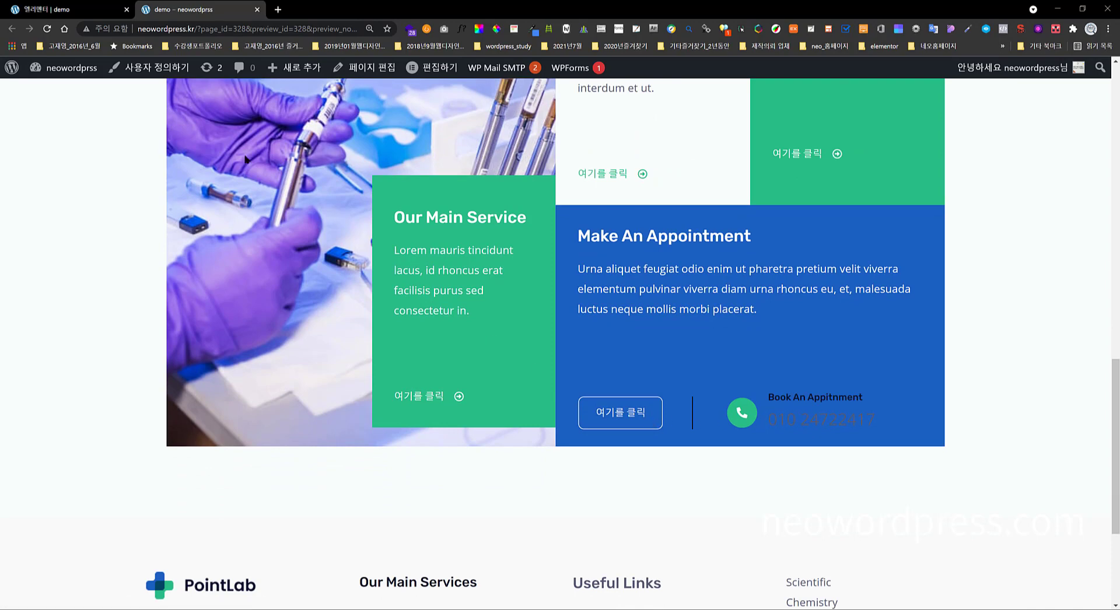
click(109, 12)
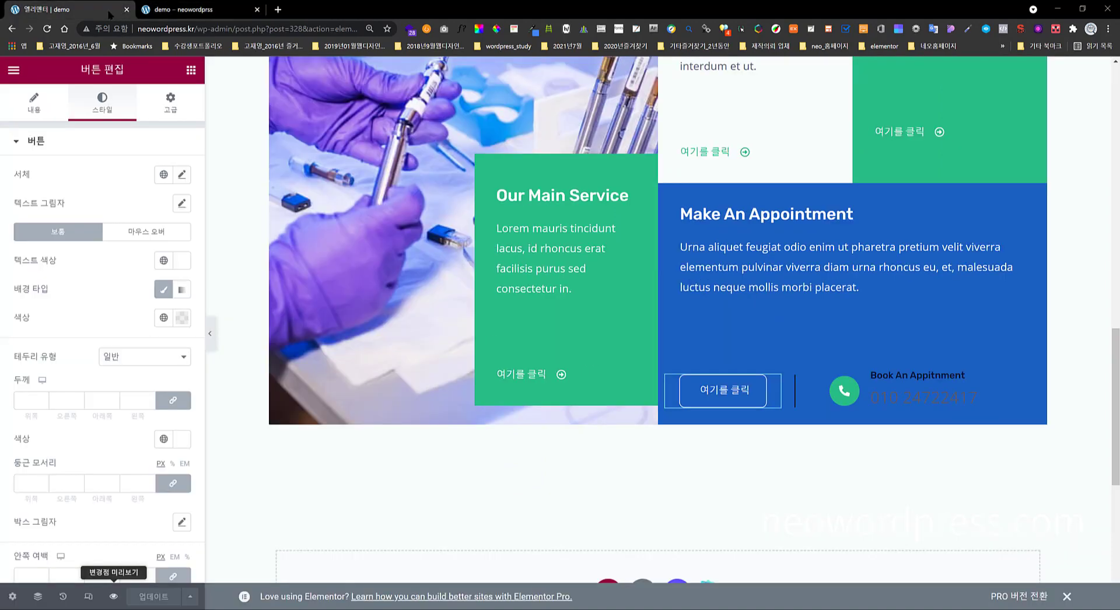
- Colour the icon box's phone number and Book An Appitnment title white
click(902, 395)
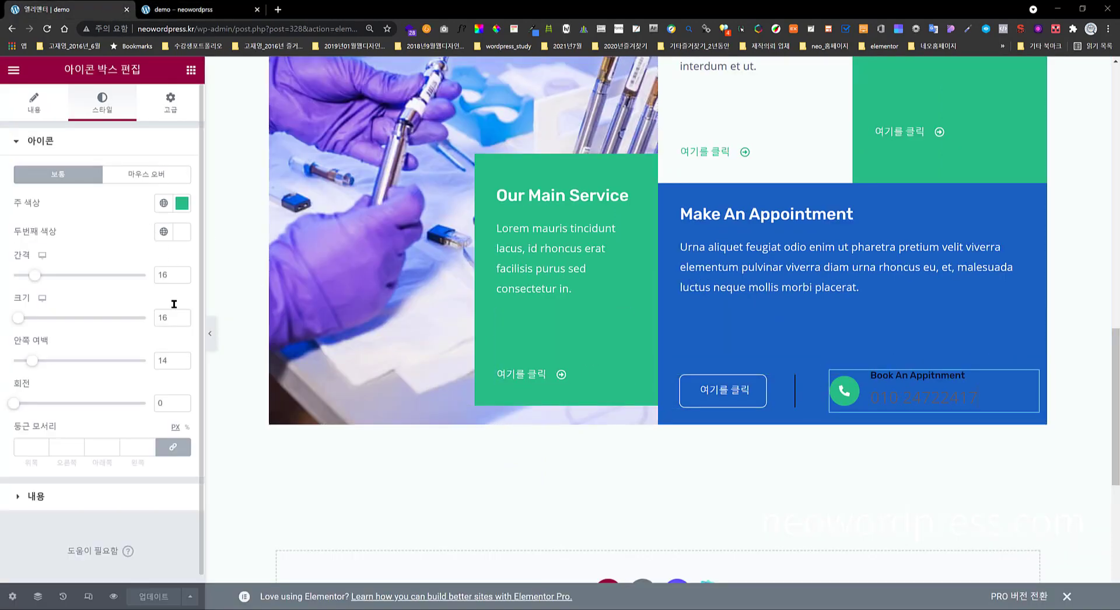
click(151, 509)
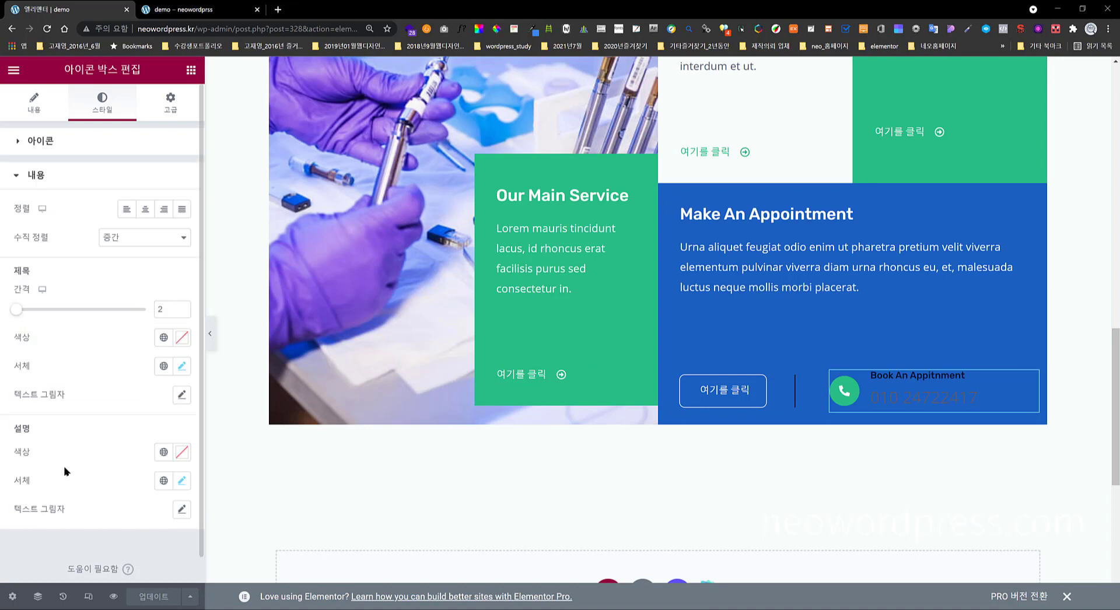
click(182, 452)
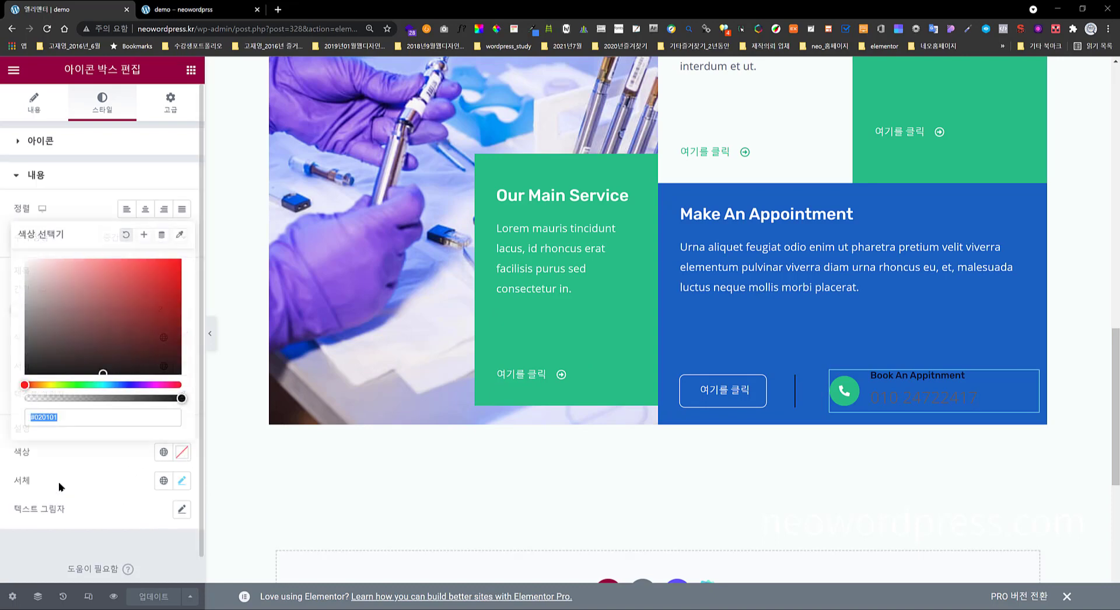
click(48, 277)
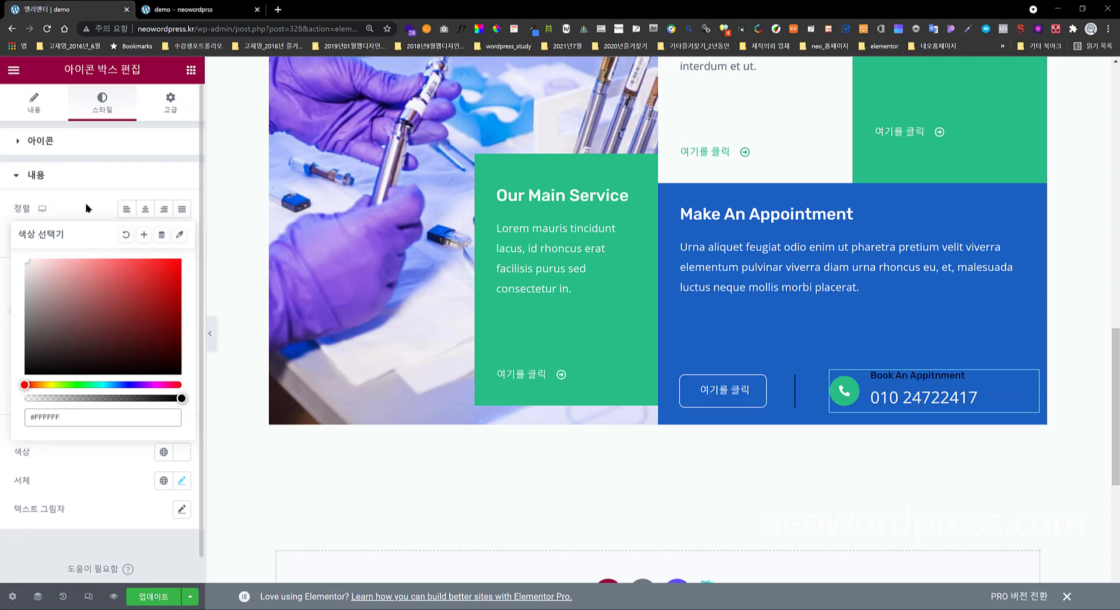
click(125, 235)
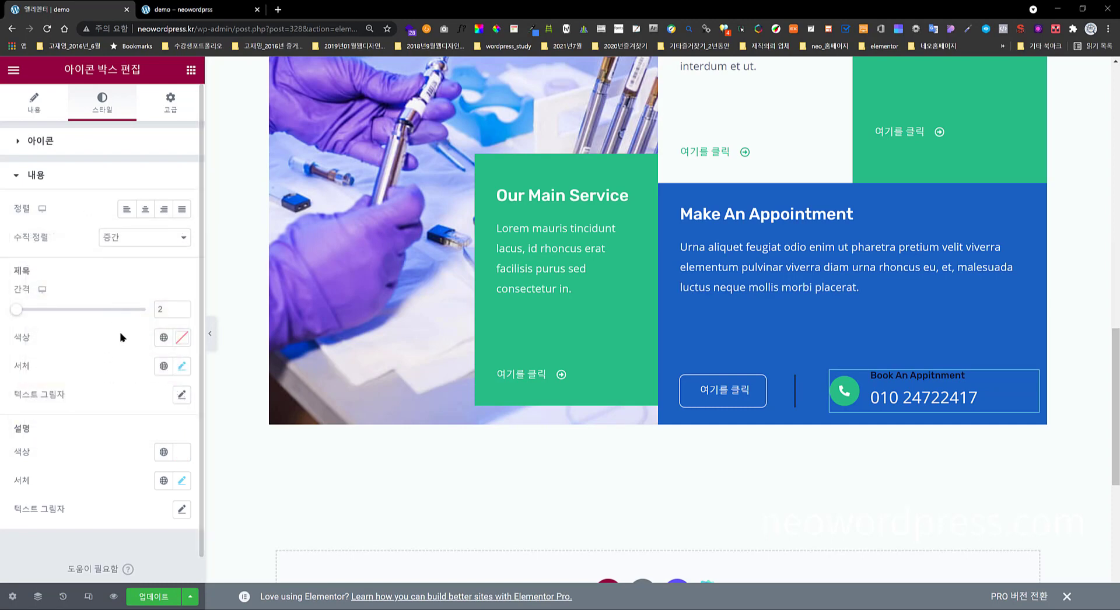
click(181, 337)
click(53, 403)
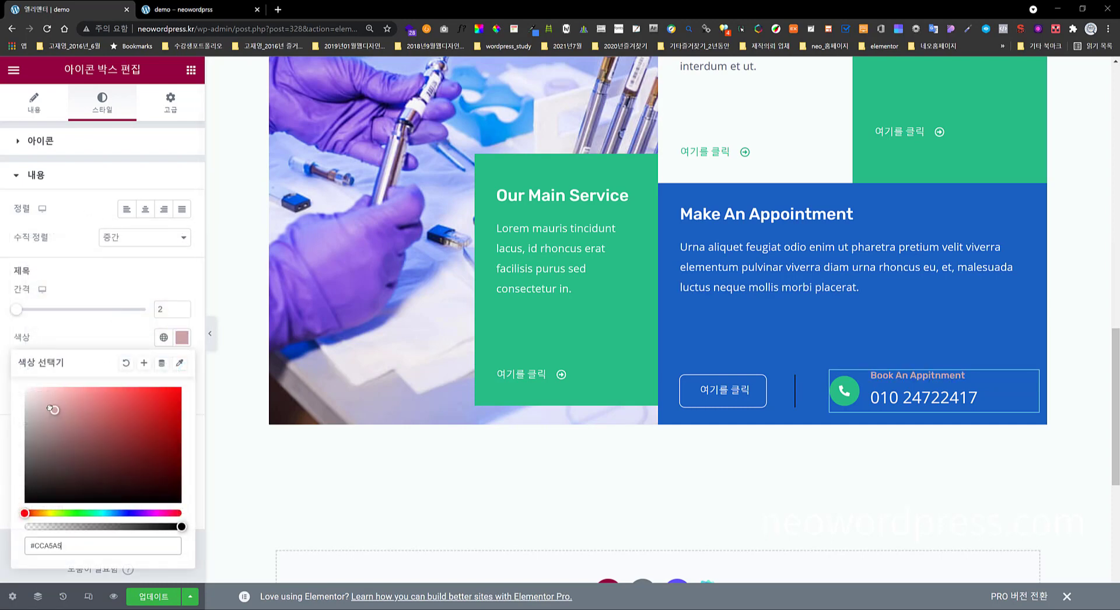
click(28, 388)
click(91, 338)
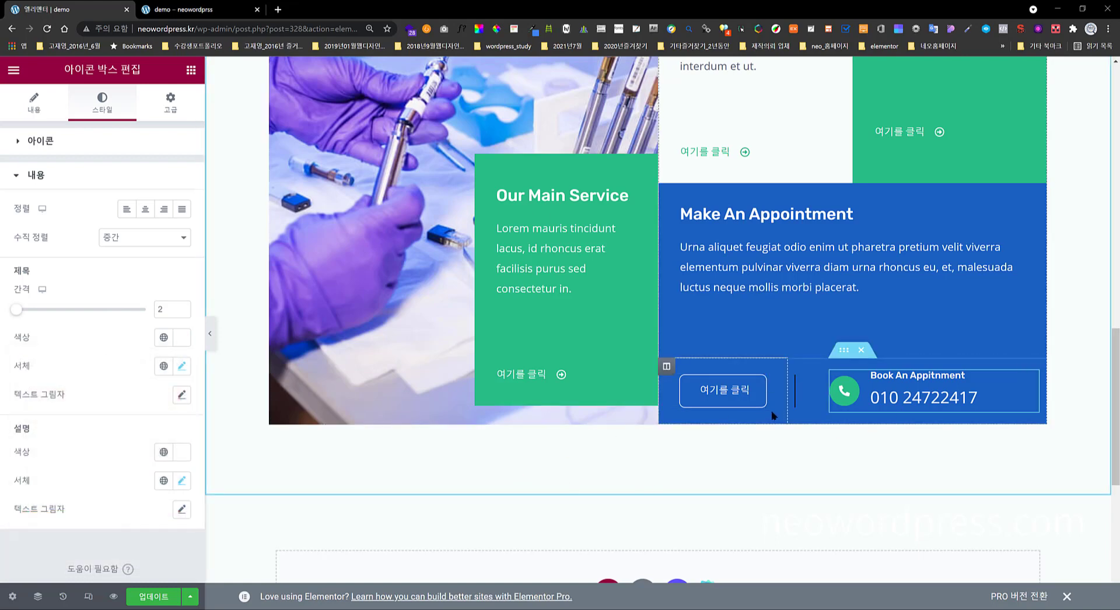
- Set the vertical divider's colour to translucent white #FFFFFF29 and update the page
drag(799, 390, 810, 380)
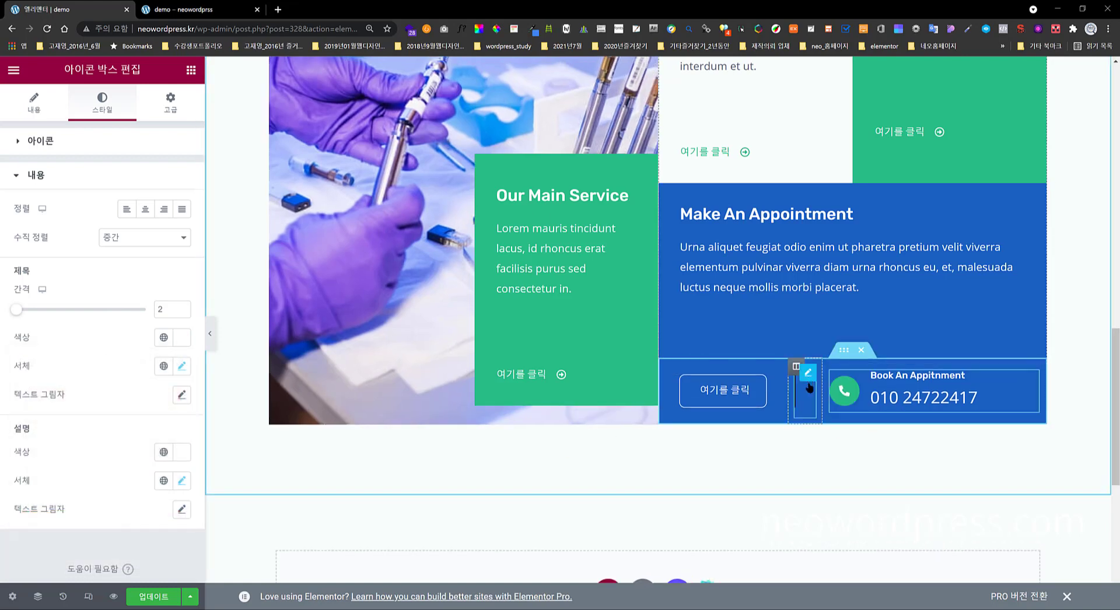
click(809, 376)
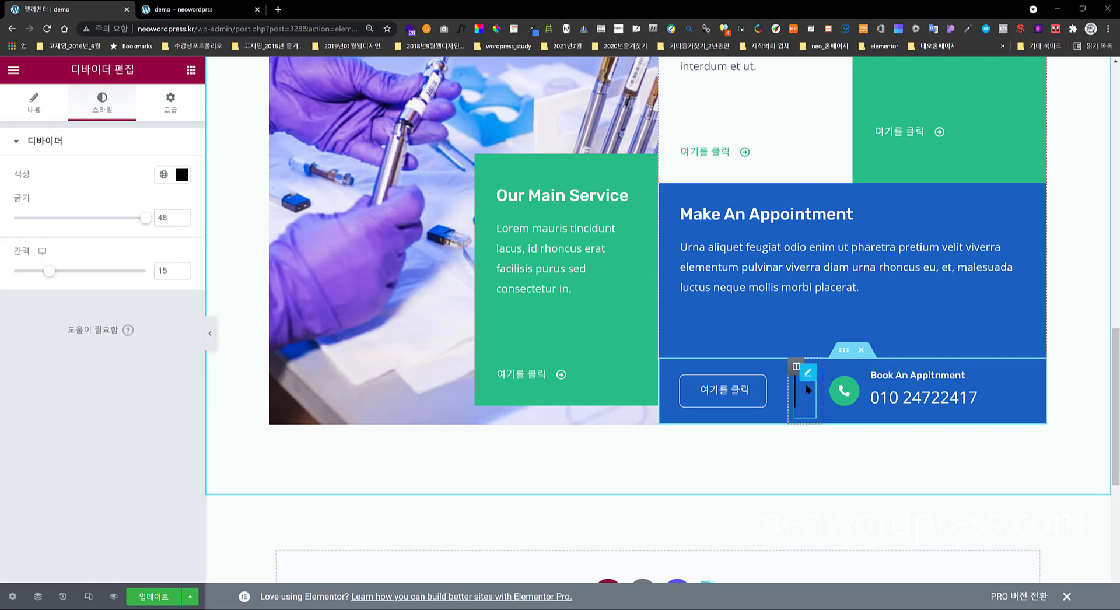
click(181, 175)
text(#DDDDDD)
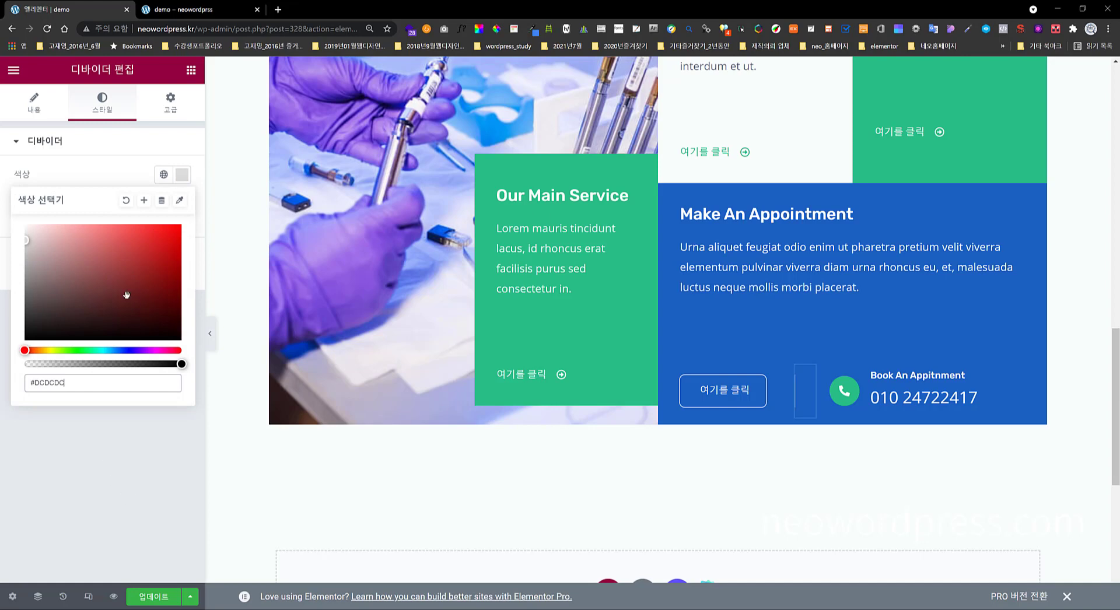
click(22, 244)
click(61, 383)
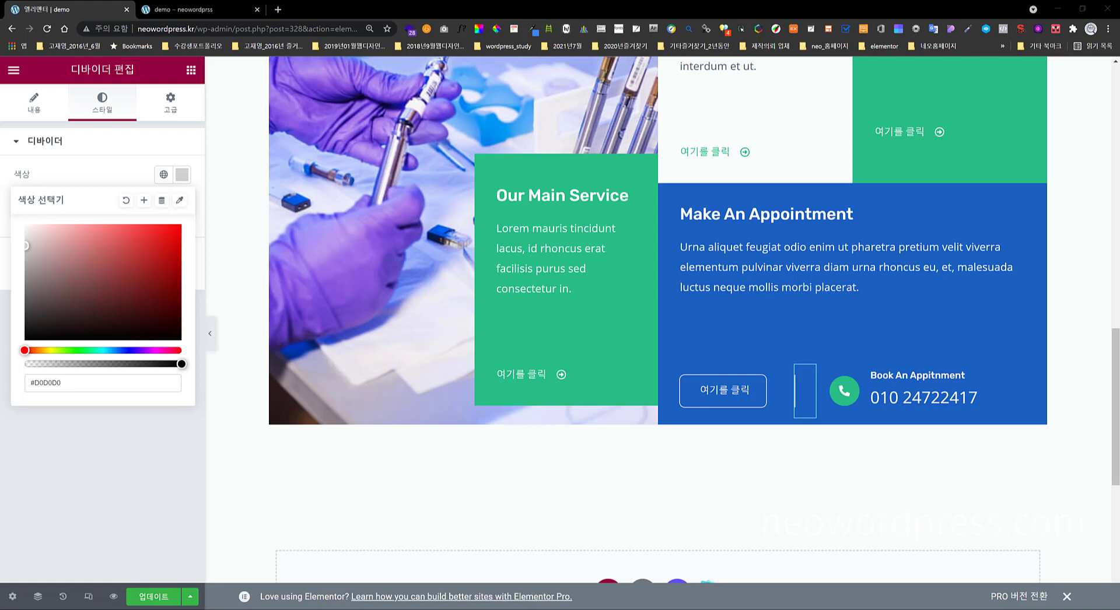
triple_click(71, 384)
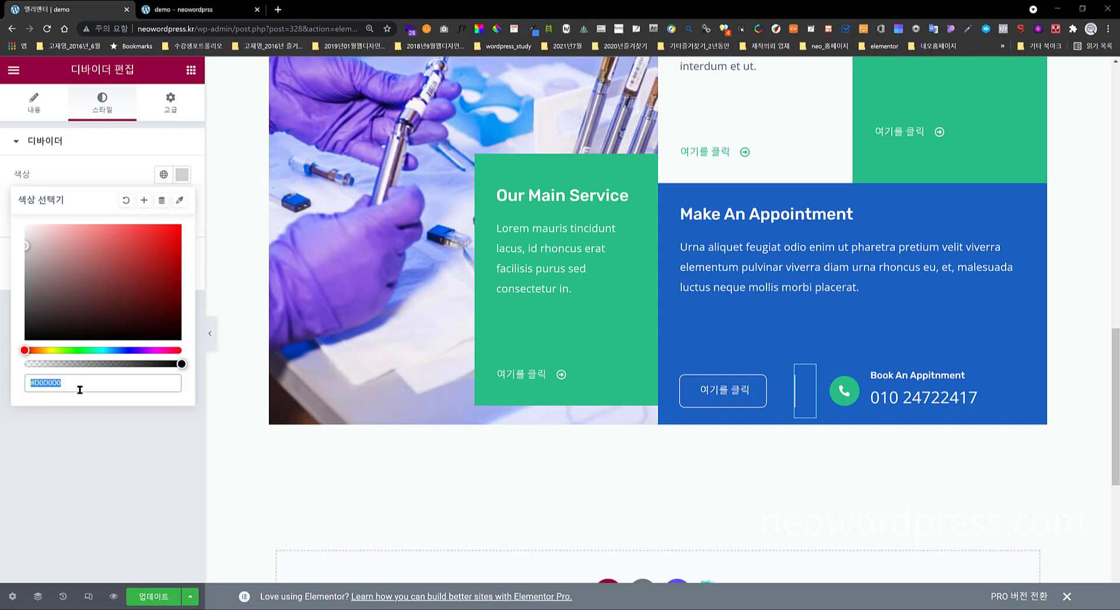
text(#FFFFFF29)
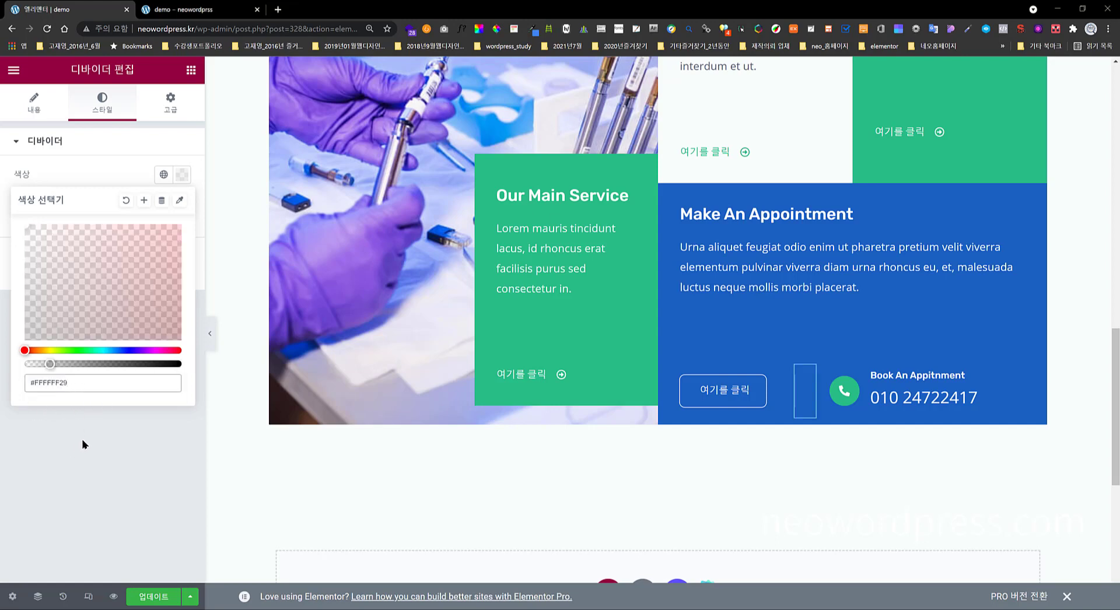
click(142, 468)
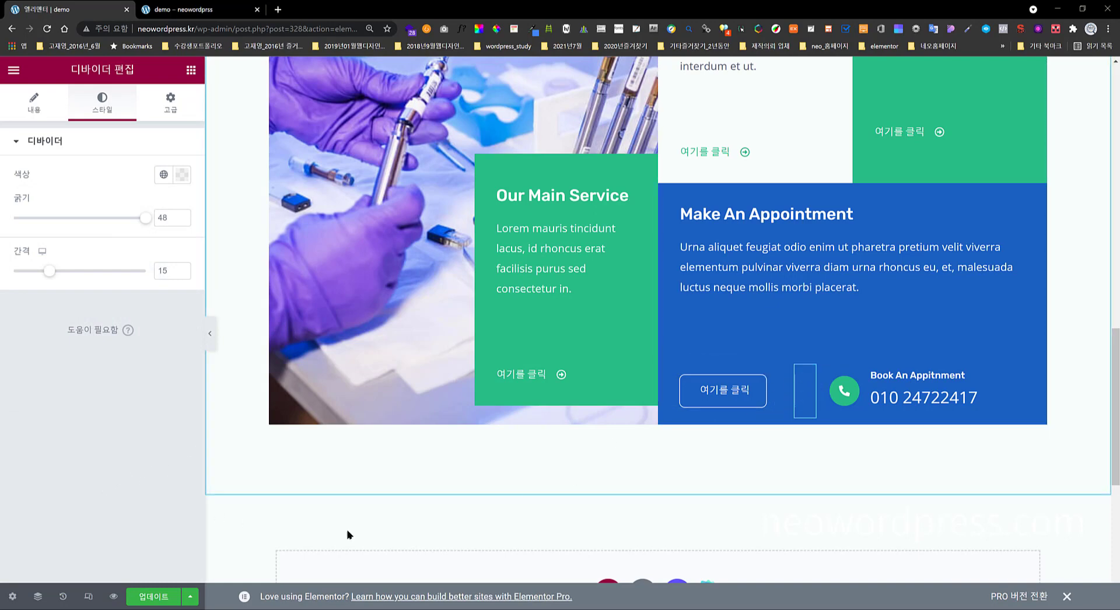
click(154, 595)
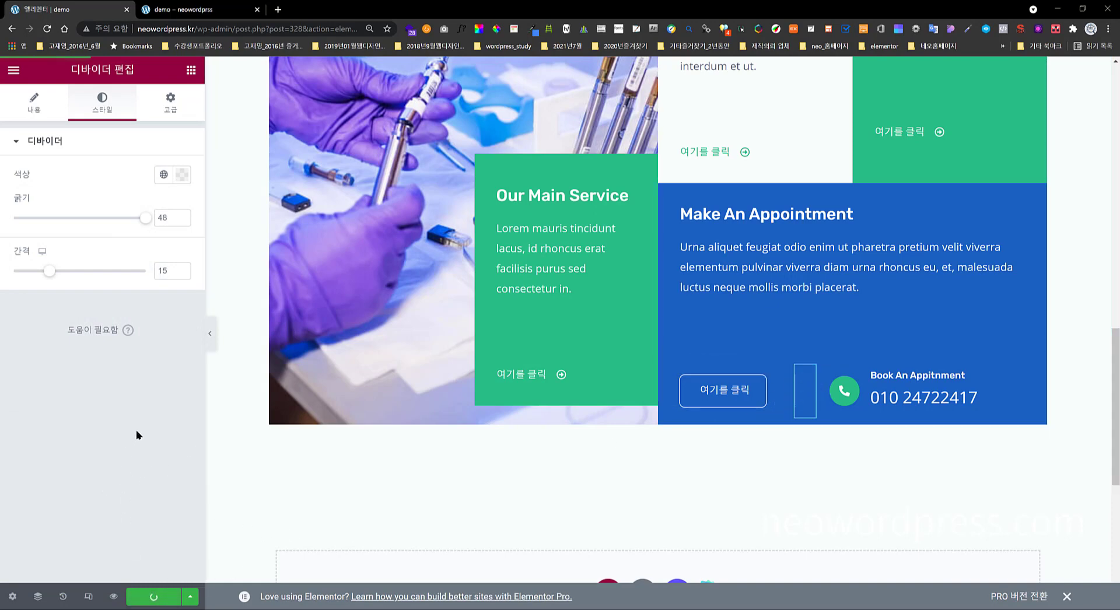
click(211, 18)
scroll(472, 414, down, 8)
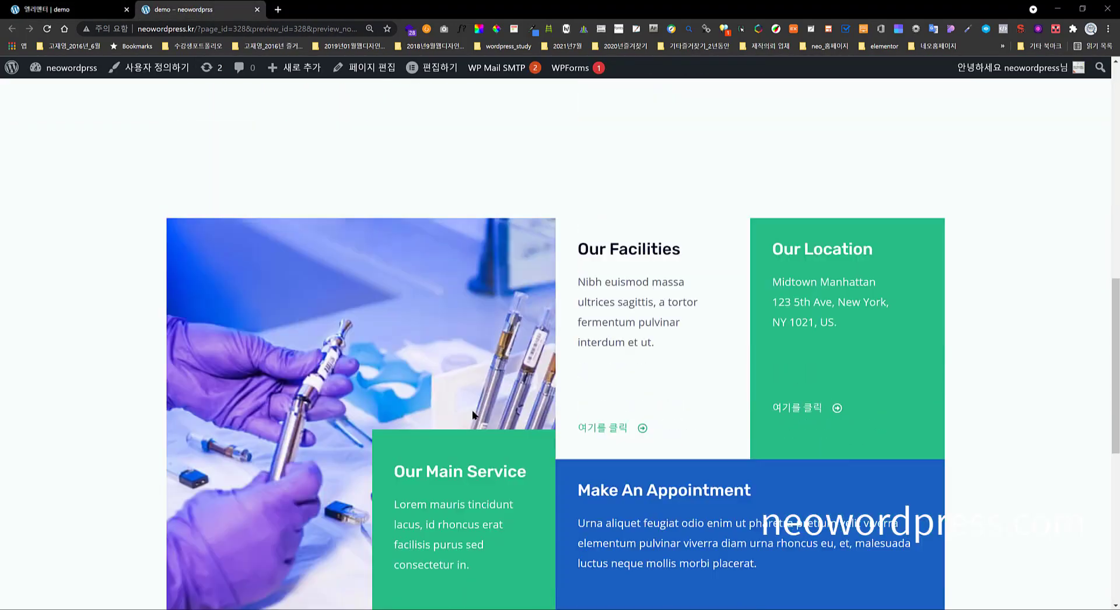
scroll(471, 411, down, 3)
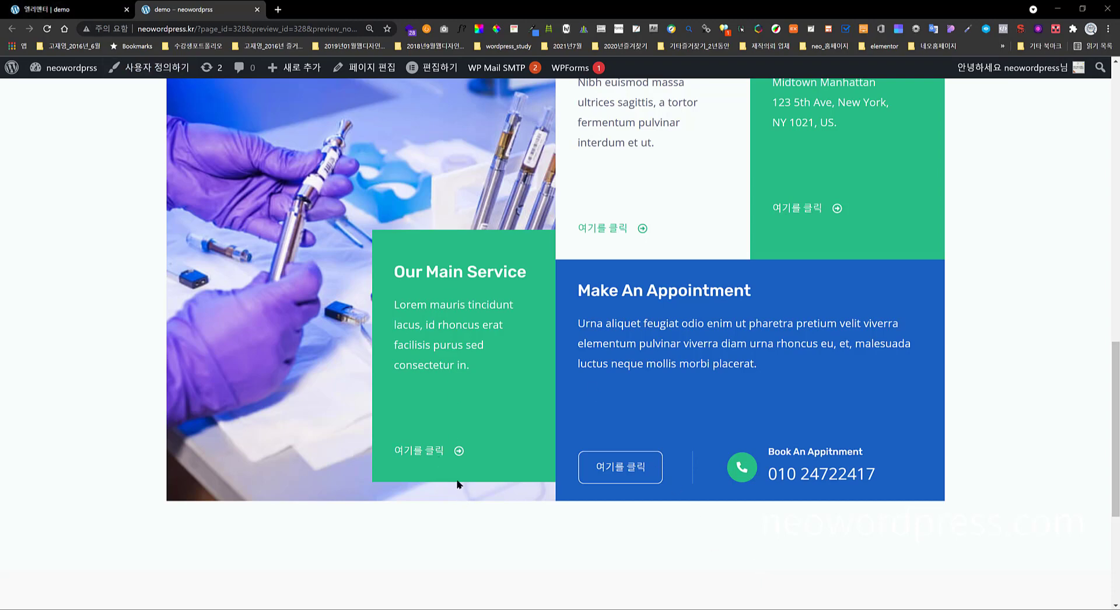
click(91, 9)
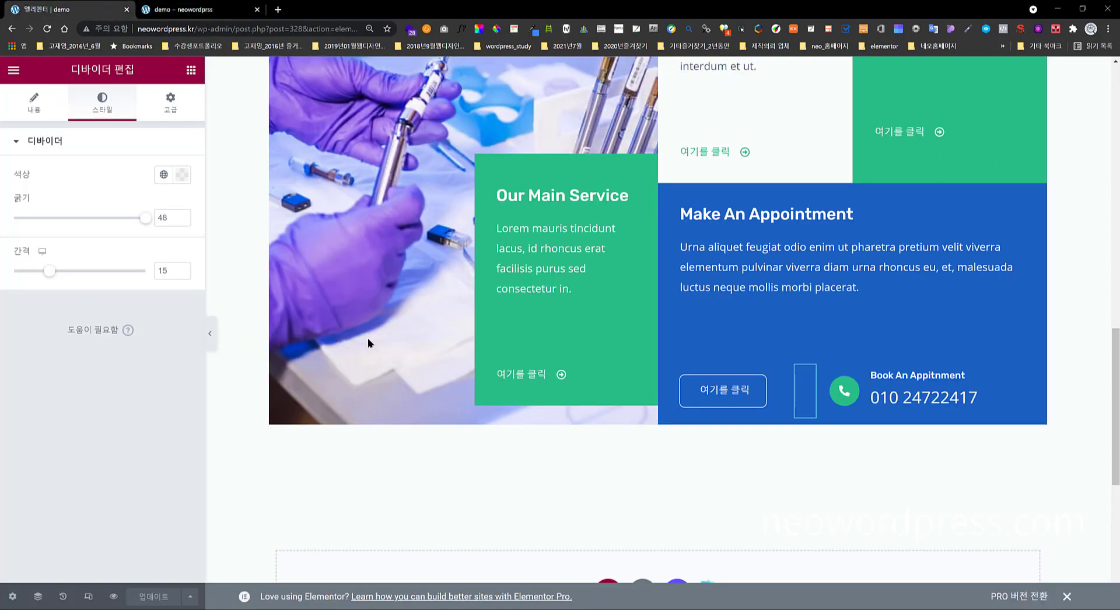
- Set the image column's top margin to 338 and update the page
scroll(406, 345, up, 4)
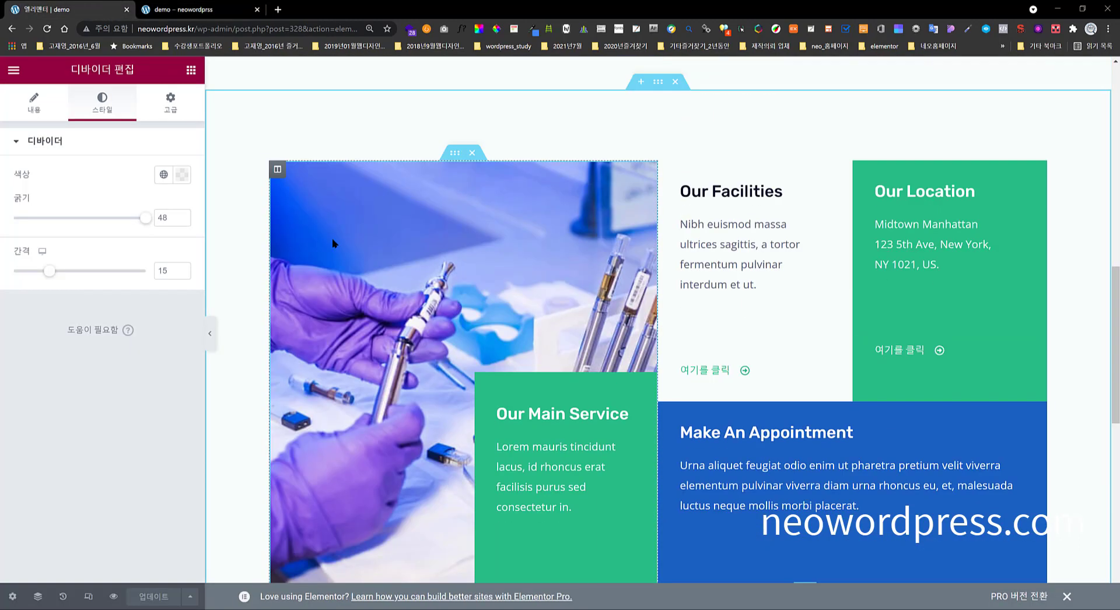
click(277, 170)
click(170, 100)
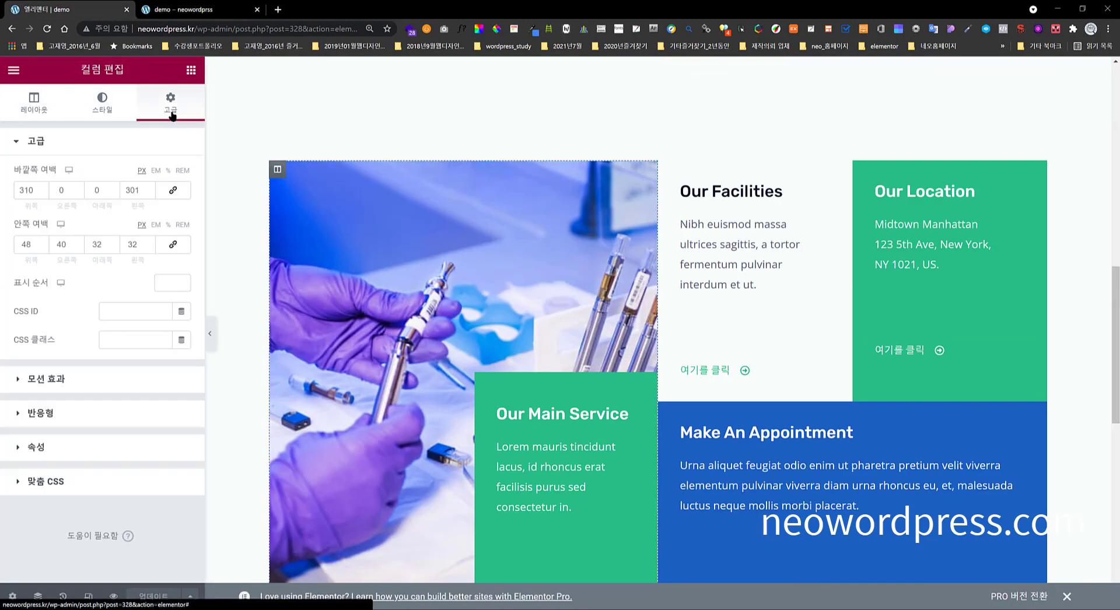
scroll(361, 295, down, 3)
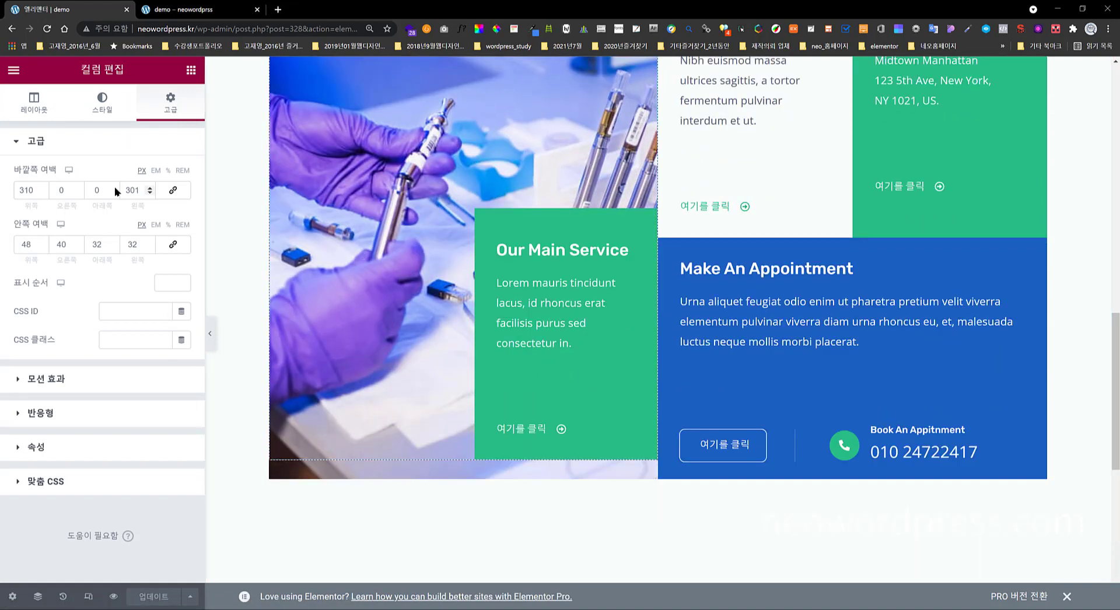
click(43, 187)
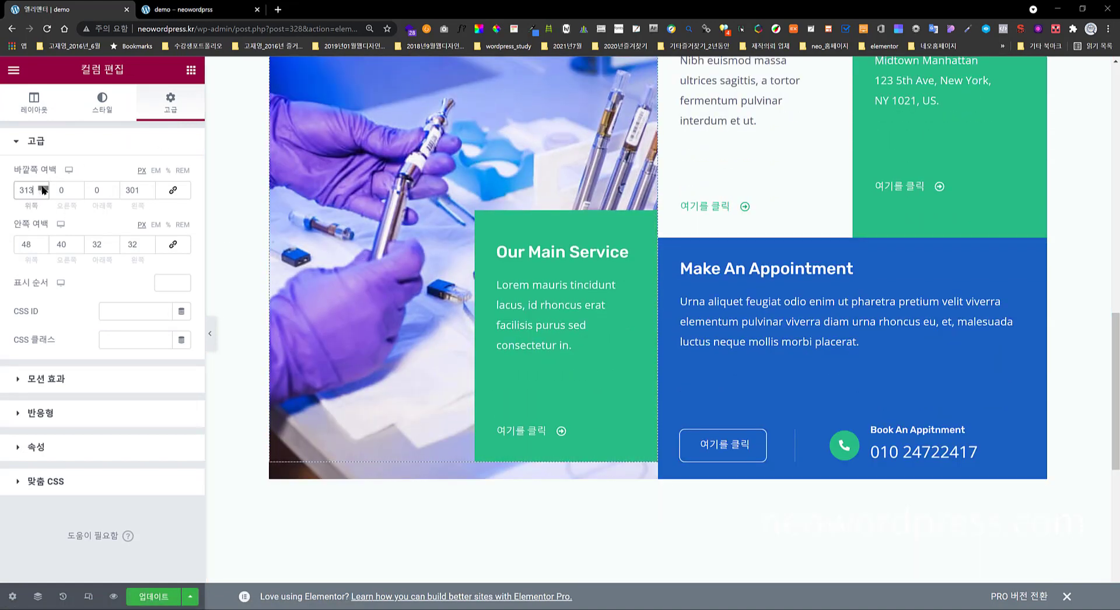
click(43, 188)
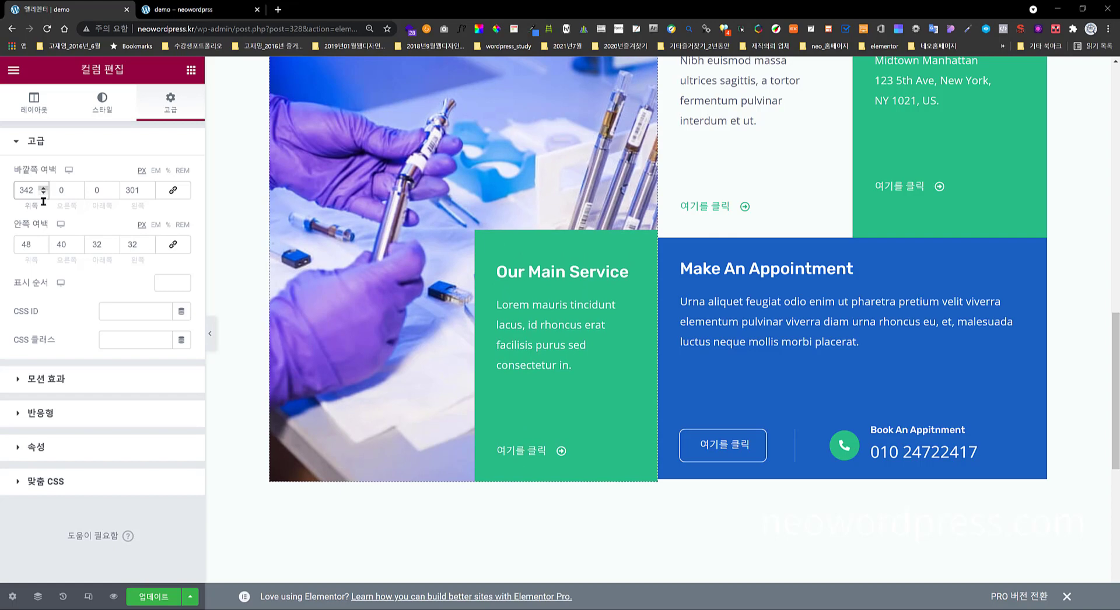
click(43, 193)
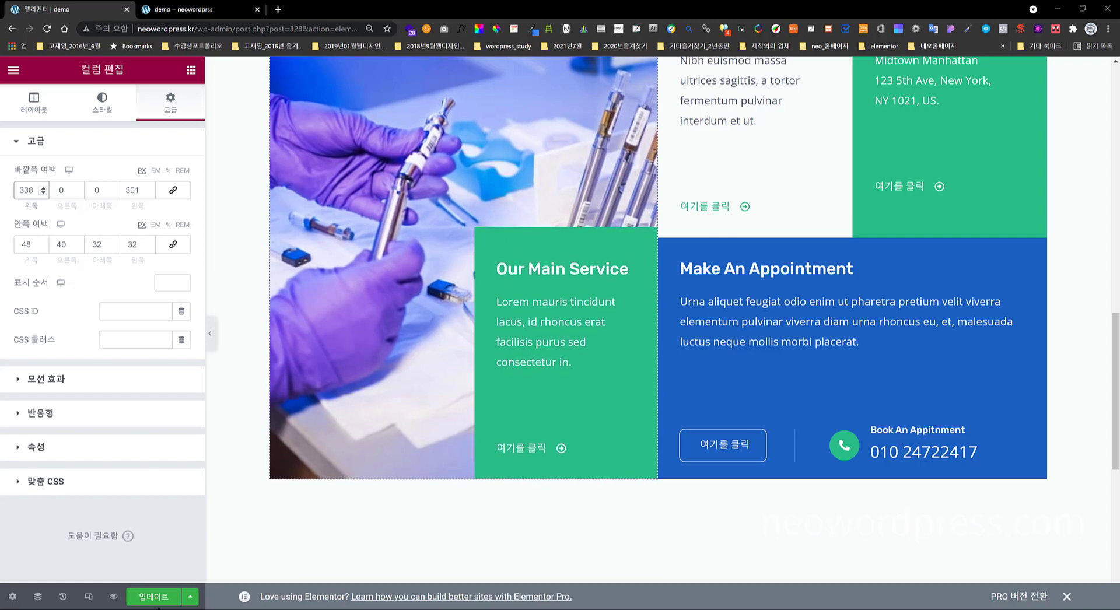
click(154, 597)
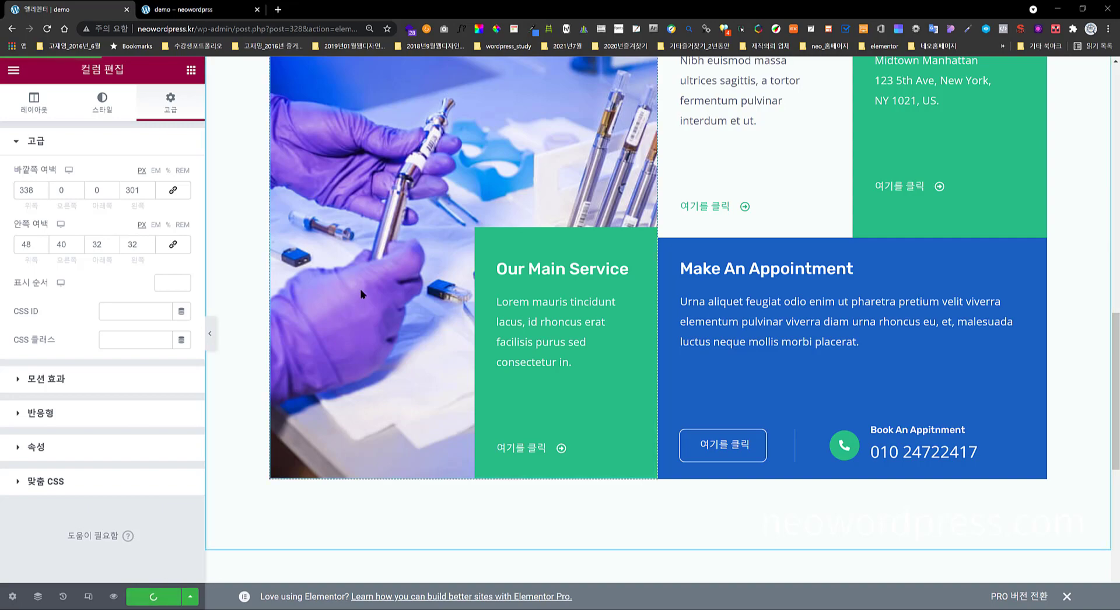
click(216, 9)
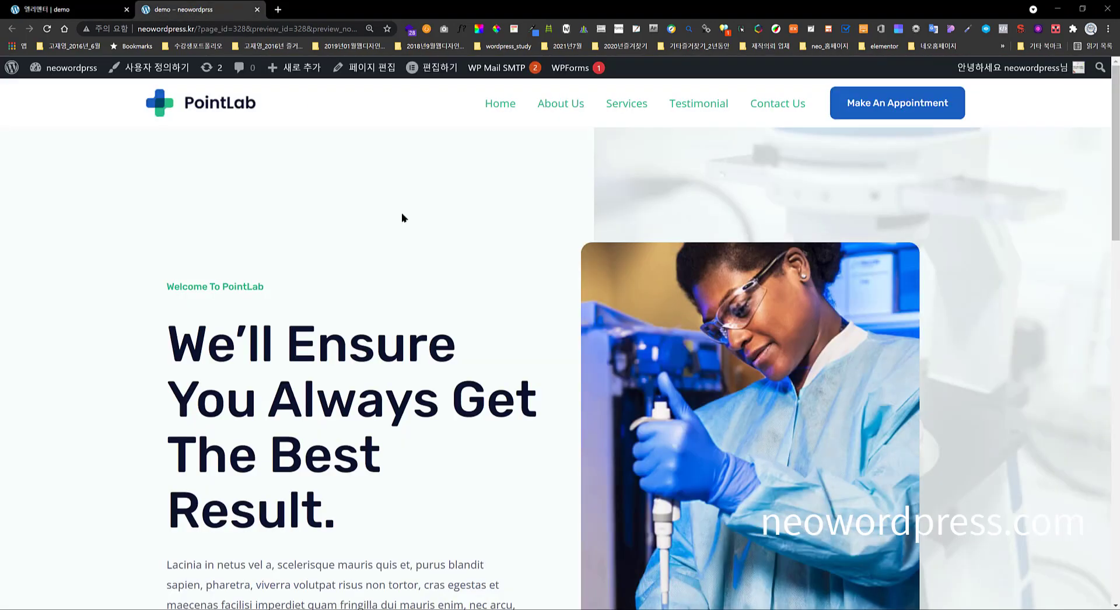
scroll(499, 350, down, 10)
scroll(497, 350, down, 6)
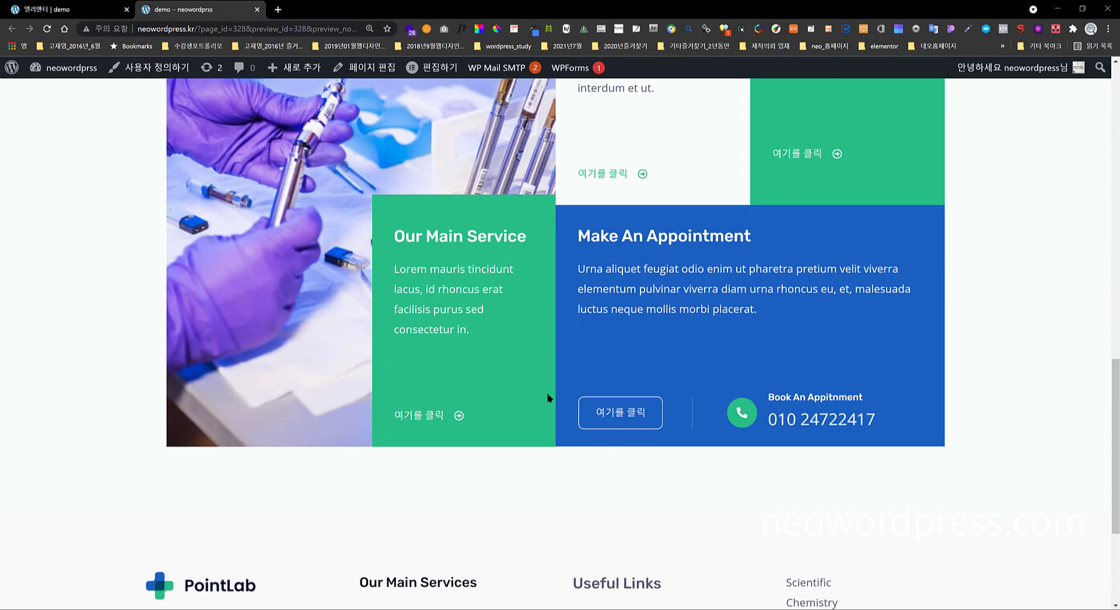
click(76, 9)
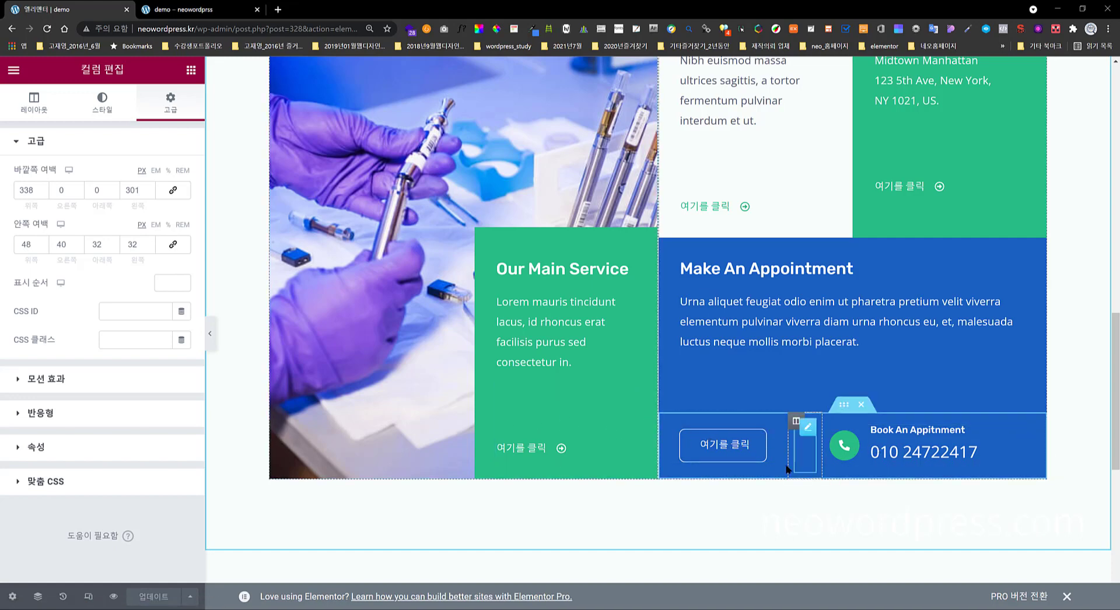
- Add a new three-column section in the empty area below the appointment row
scroll(898, 404, up, 1)
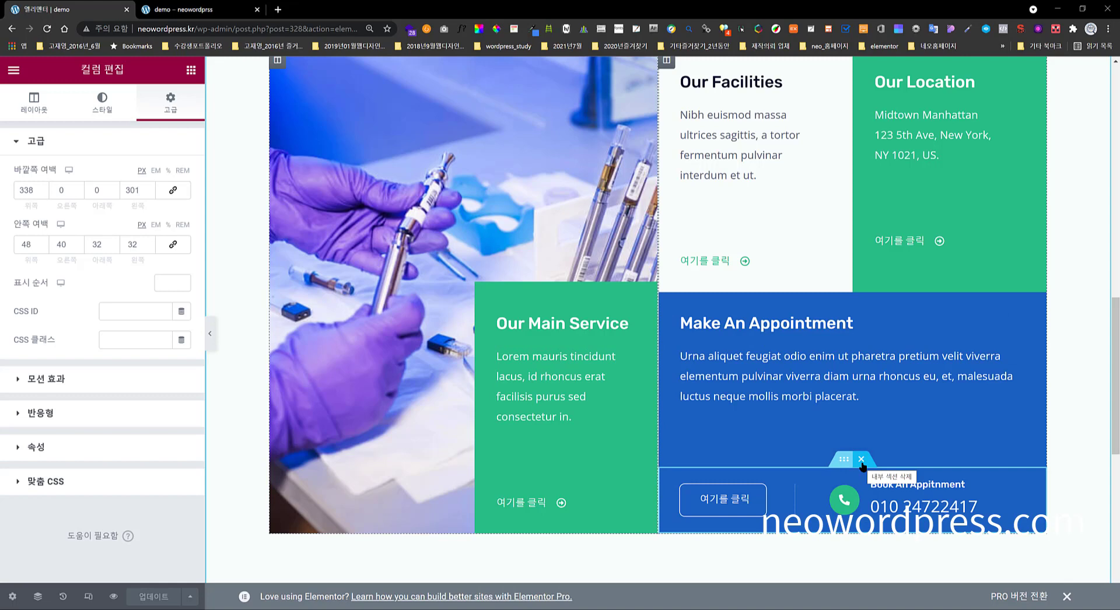
scroll(700, 408, down, 5)
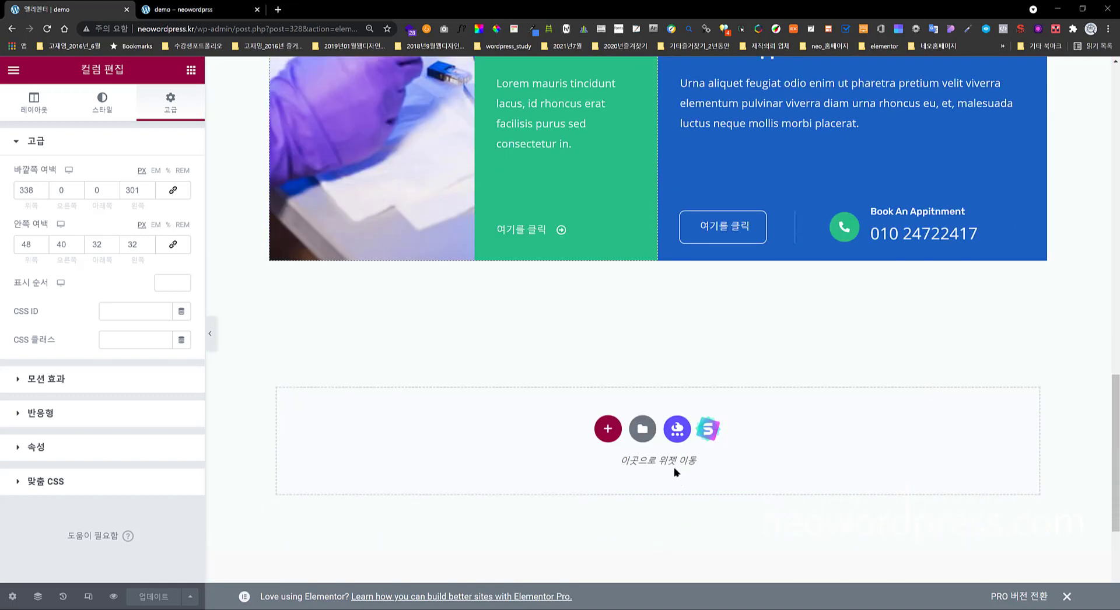
drag(765, 224, 825, 395)
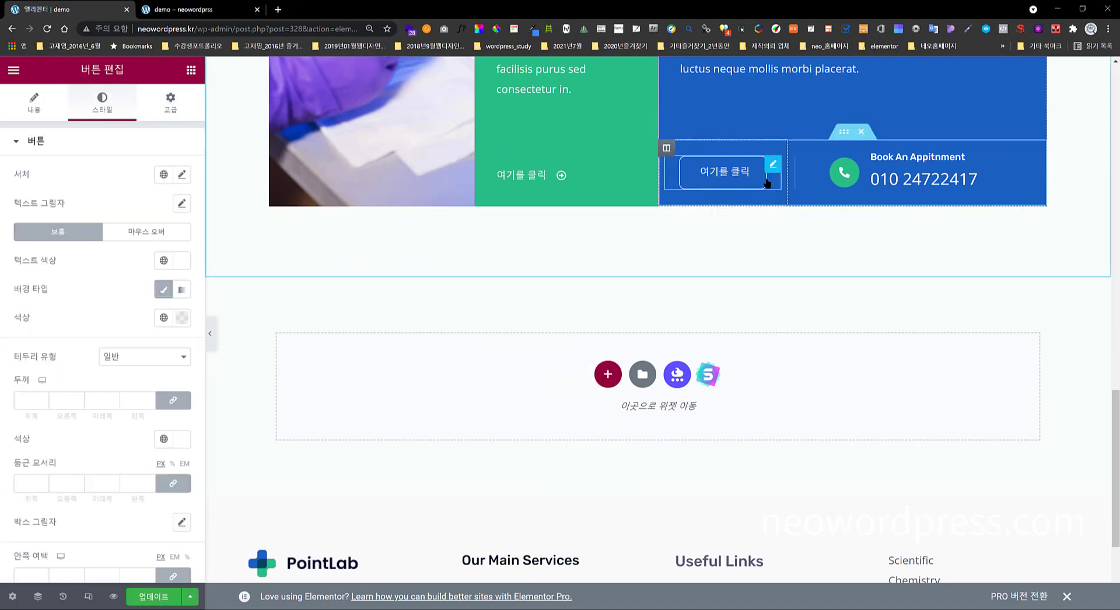
click(608, 374)
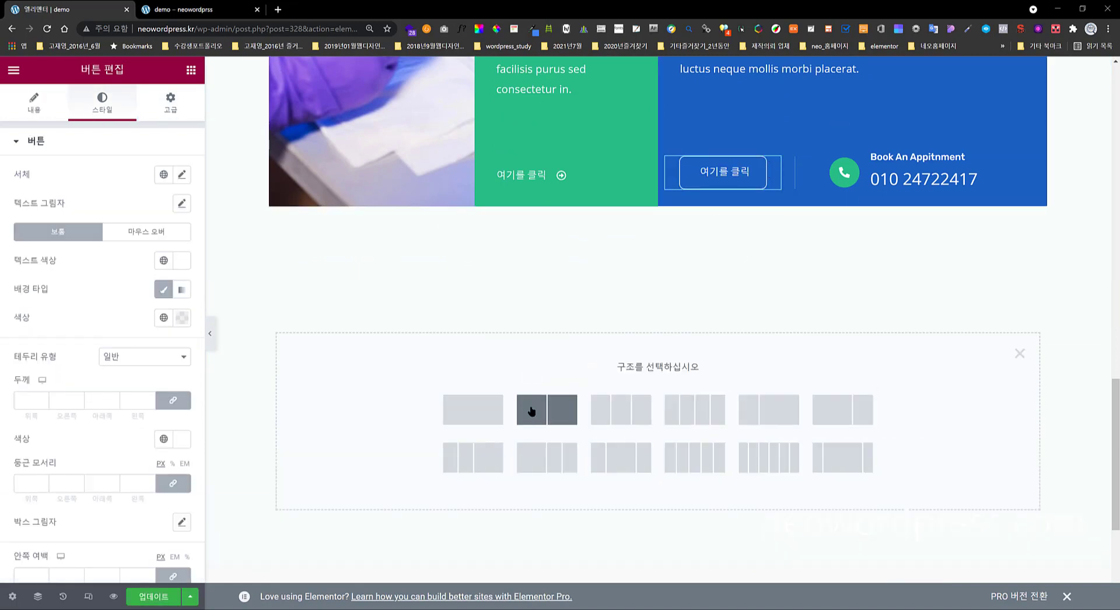
click(606, 410)
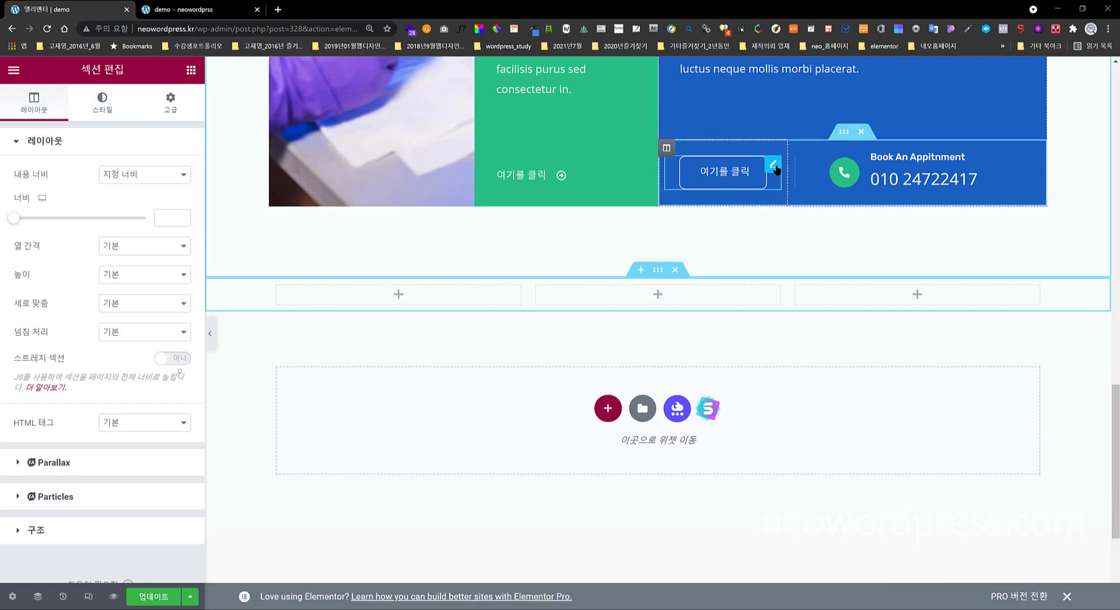
- Move the button, divider and phone icon box into the new section, then delete the emptied inner section
drag(772, 169, 397, 295)
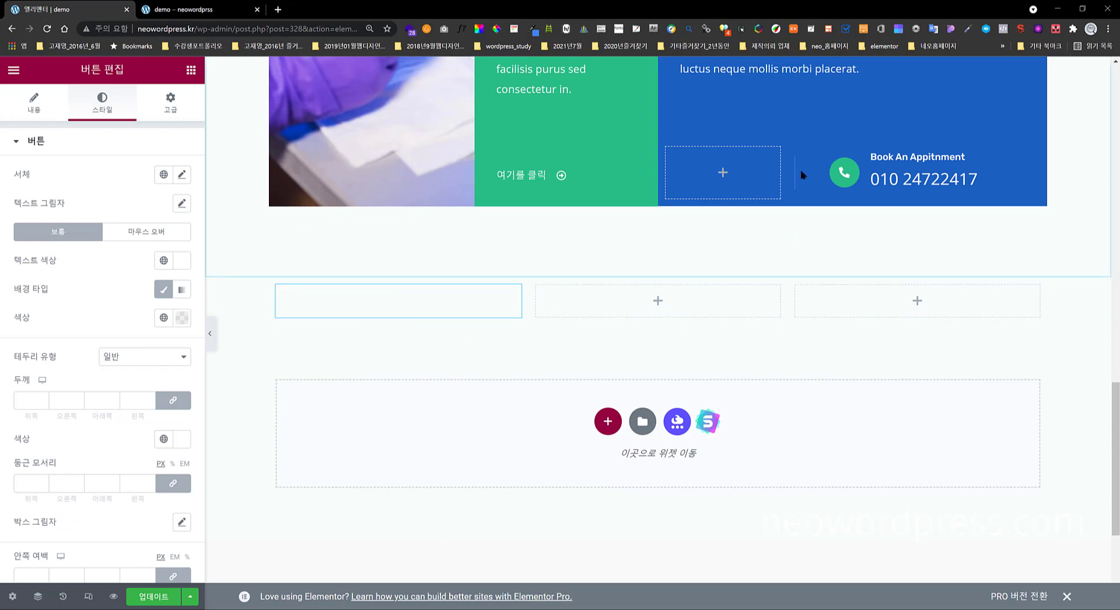
drag(794, 173, 746, 293)
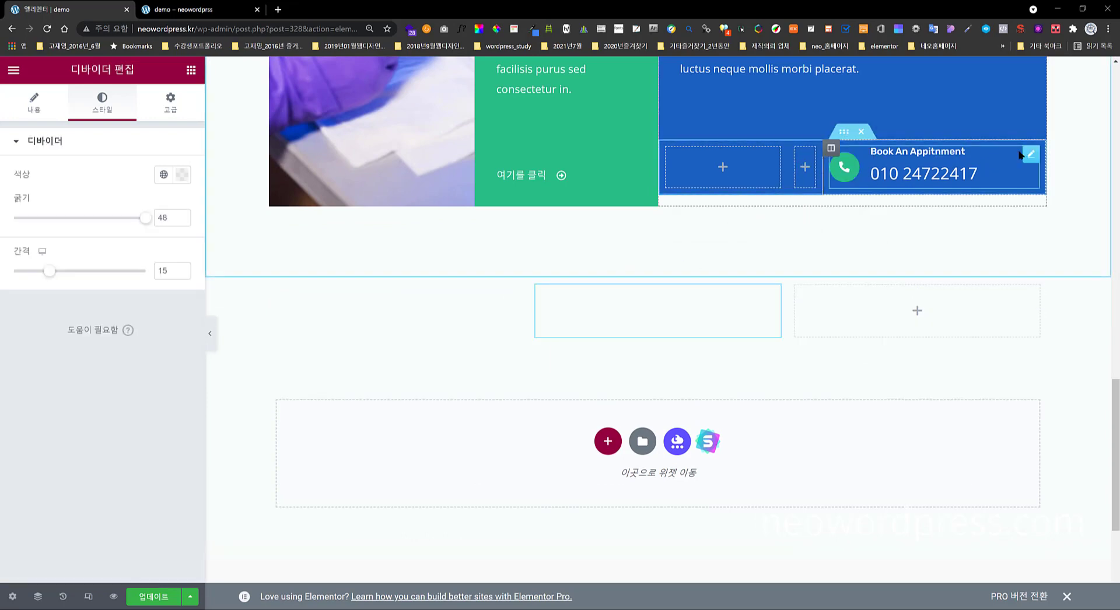
drag(1028, 154, 904, 320)
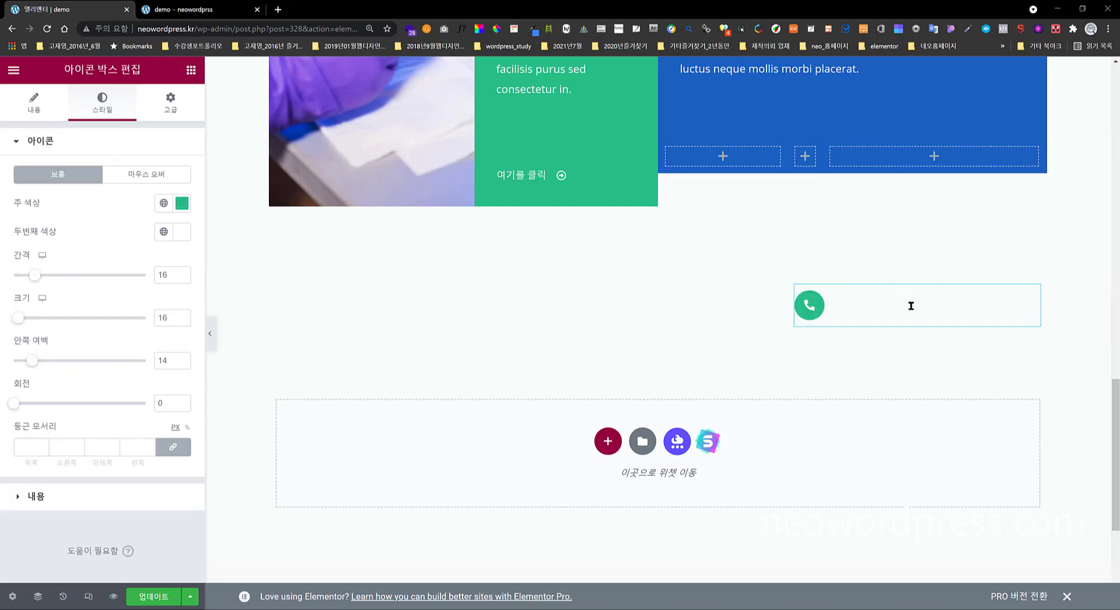
scroll(803, 235, up, 2)
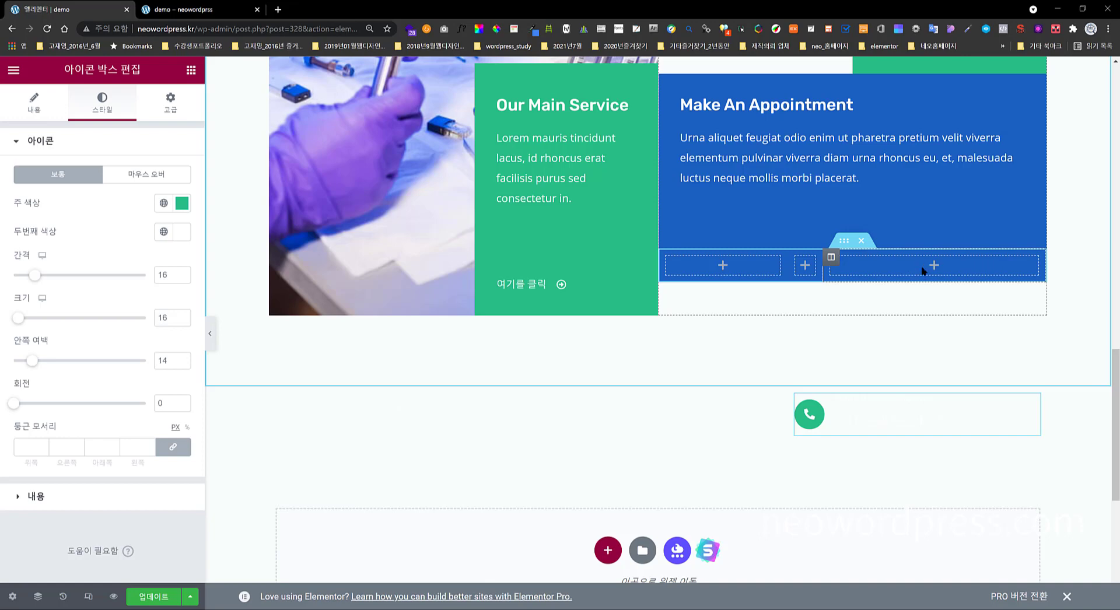
click(860, 243)
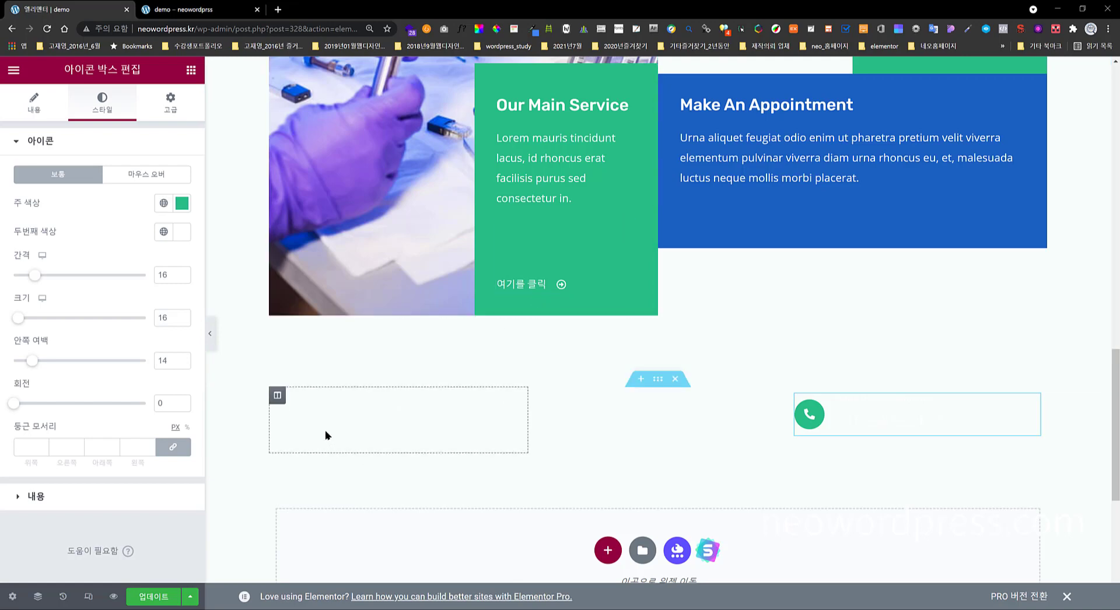
- Drag the 여기를 클릭 button, divider and phone icon box back into the blue appointment column
mouse_move(514, 402)
mouse_down()
mouse_move(566, 341)
mouse_move(731, 206)
mouse_move(737, 277)
mouse_move(707, 308)
mouse_up()
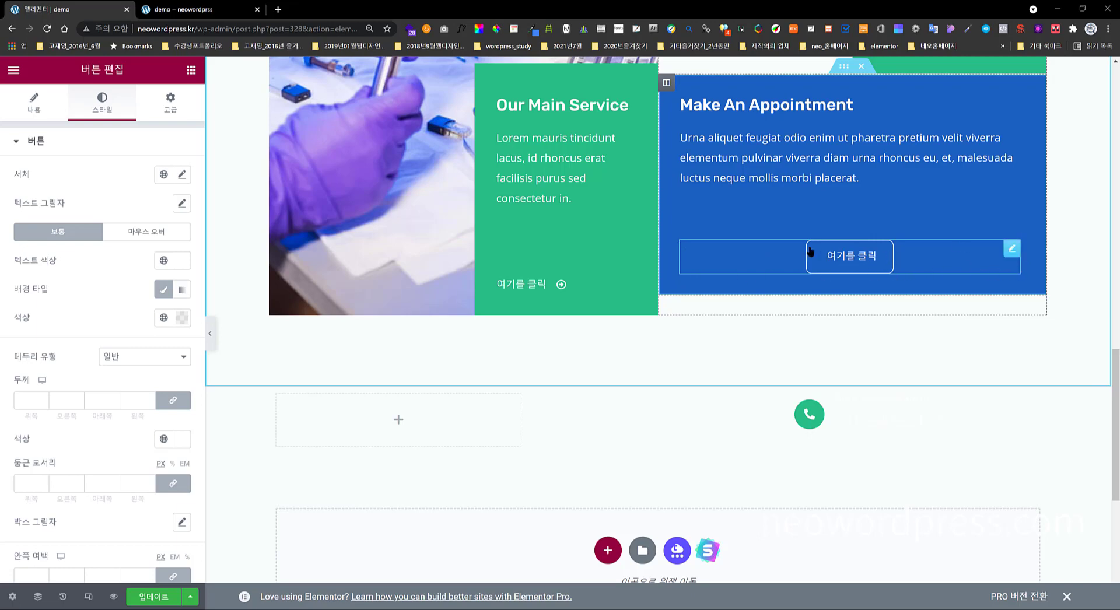
drag(772, 407, 838, 286)
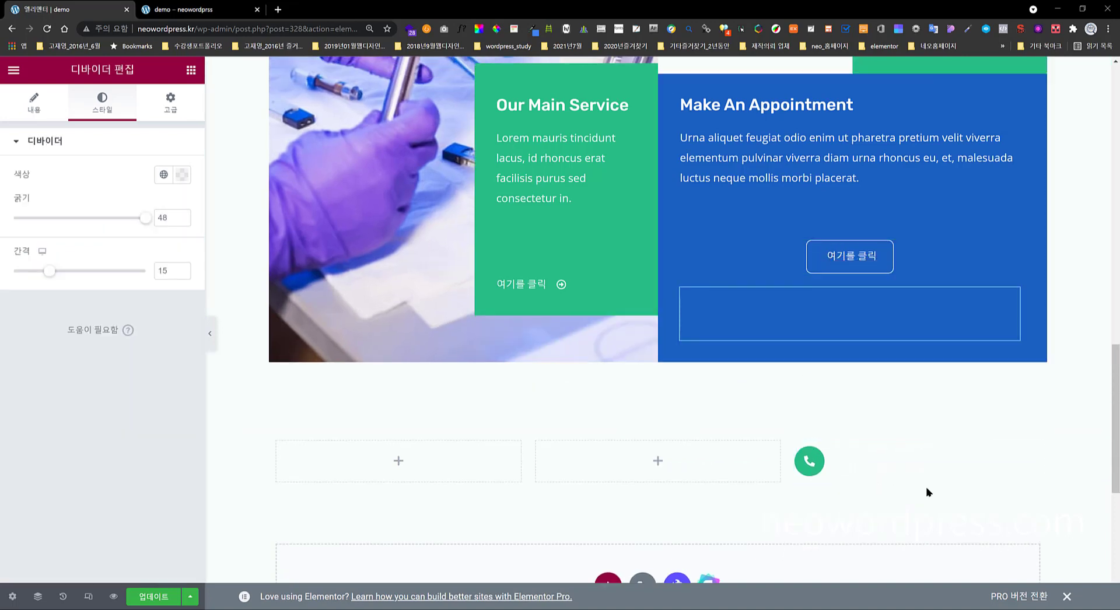
drag(1031, 454, 828, 324)
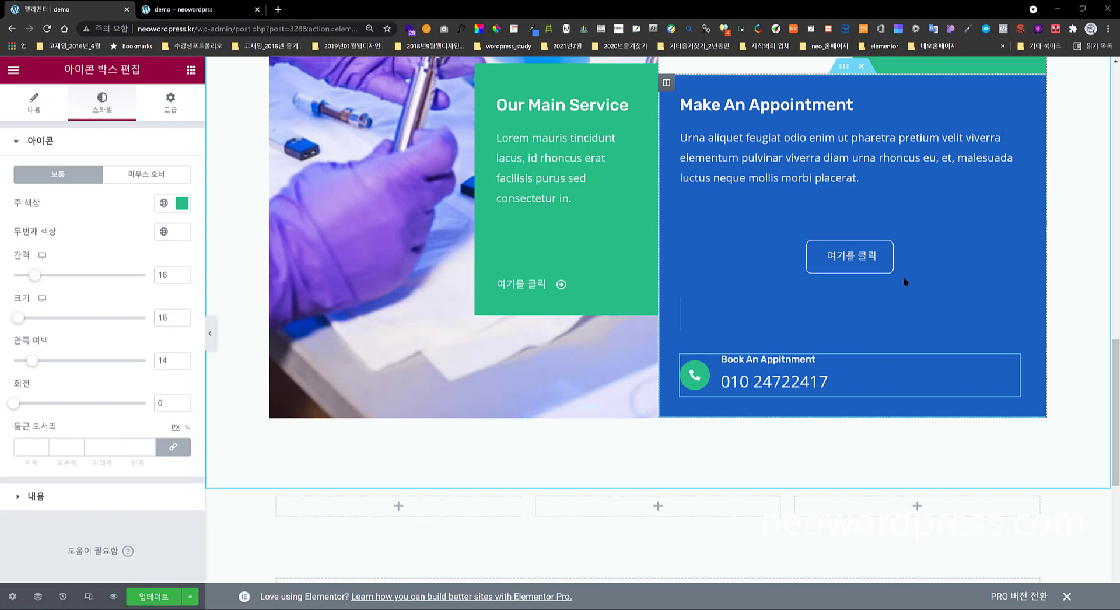
click(1010, 250)
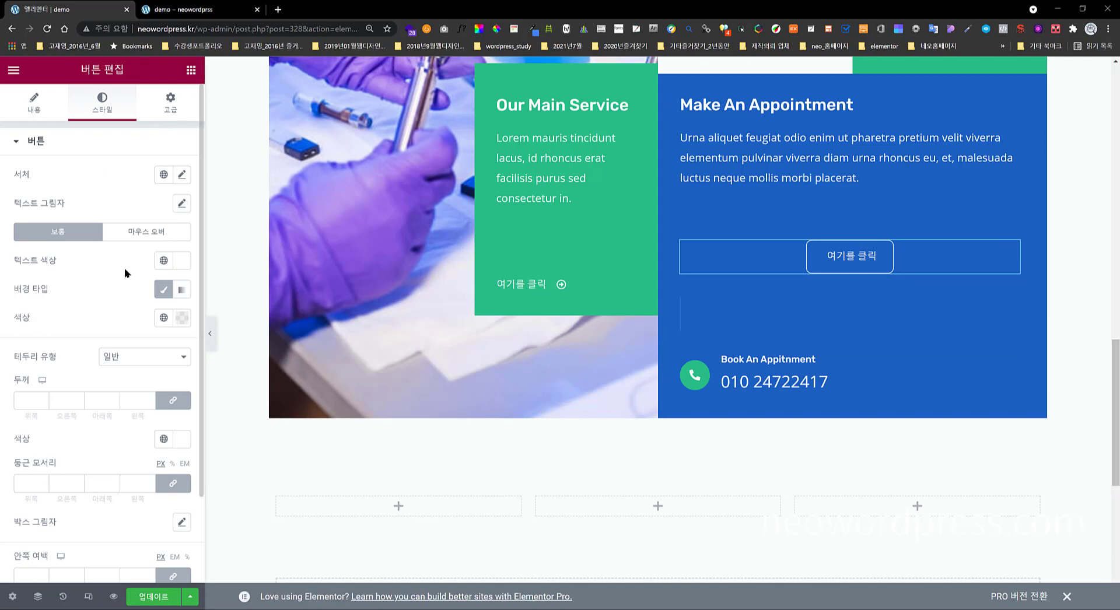
scroll(124, 268, down, 2)
scroll(125, 256, up, 2)
- Set the 여기를 클릭 button's Advanced Positioning width to 일렬로 (Inline auto)
click(170, 113)
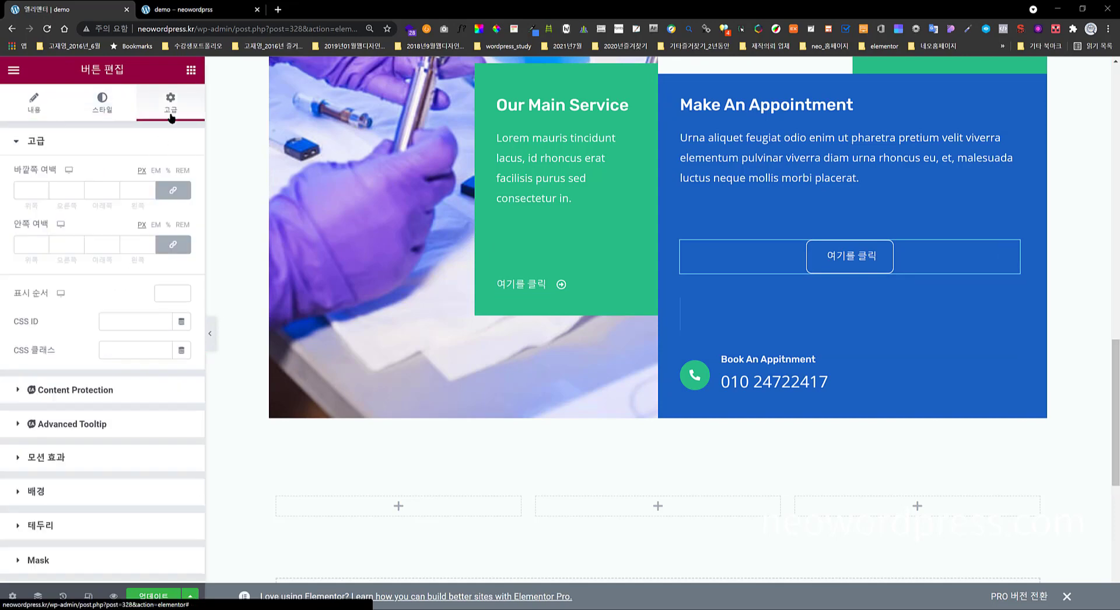
scroll(130, 285, down, 3)
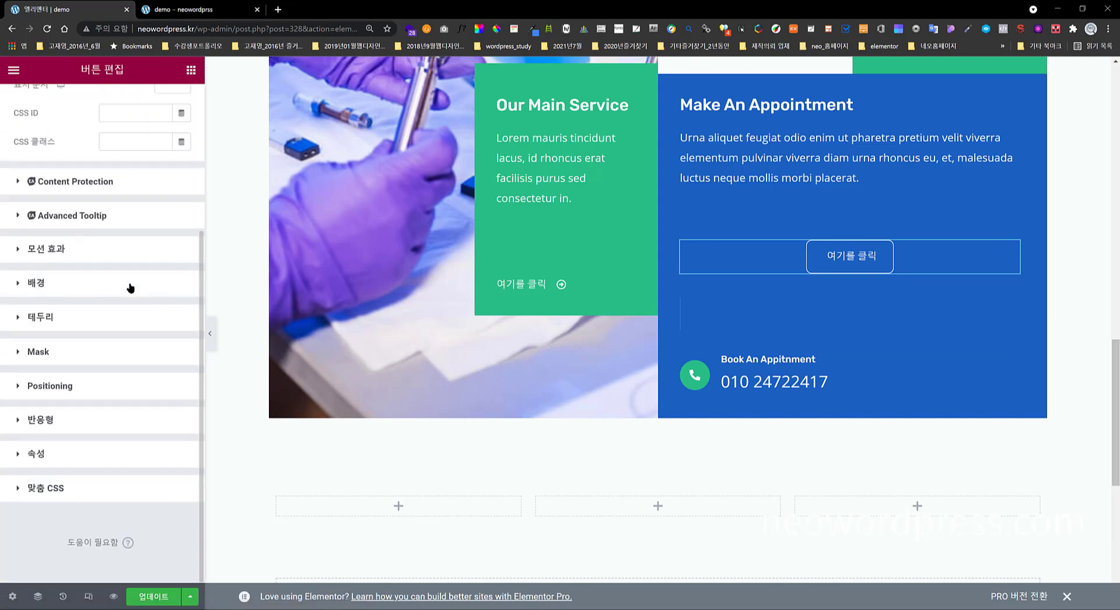
click(106, 394)
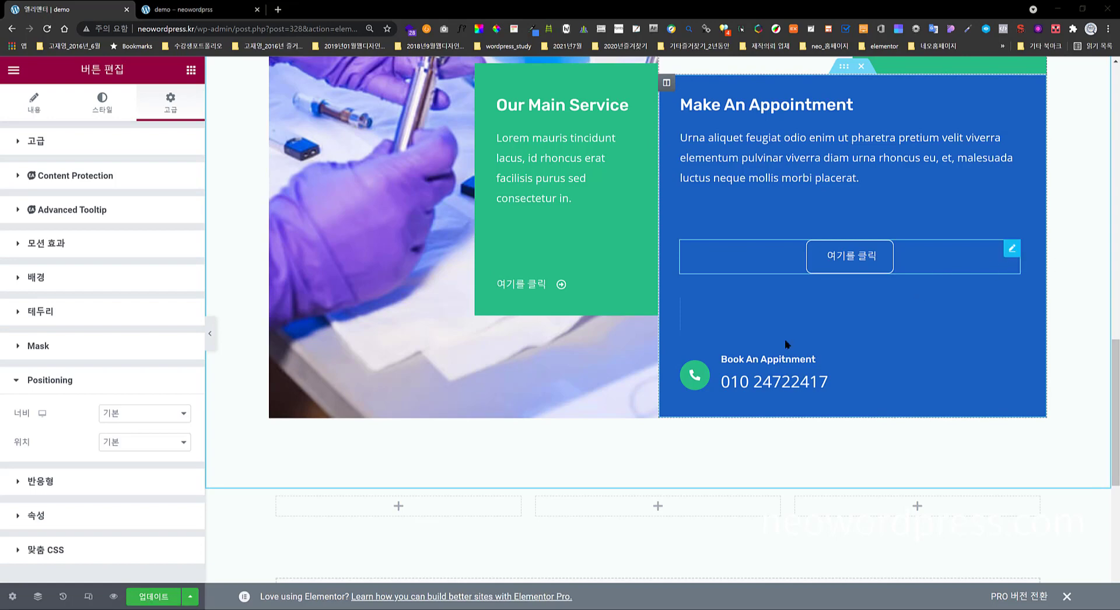
click(140, 417)
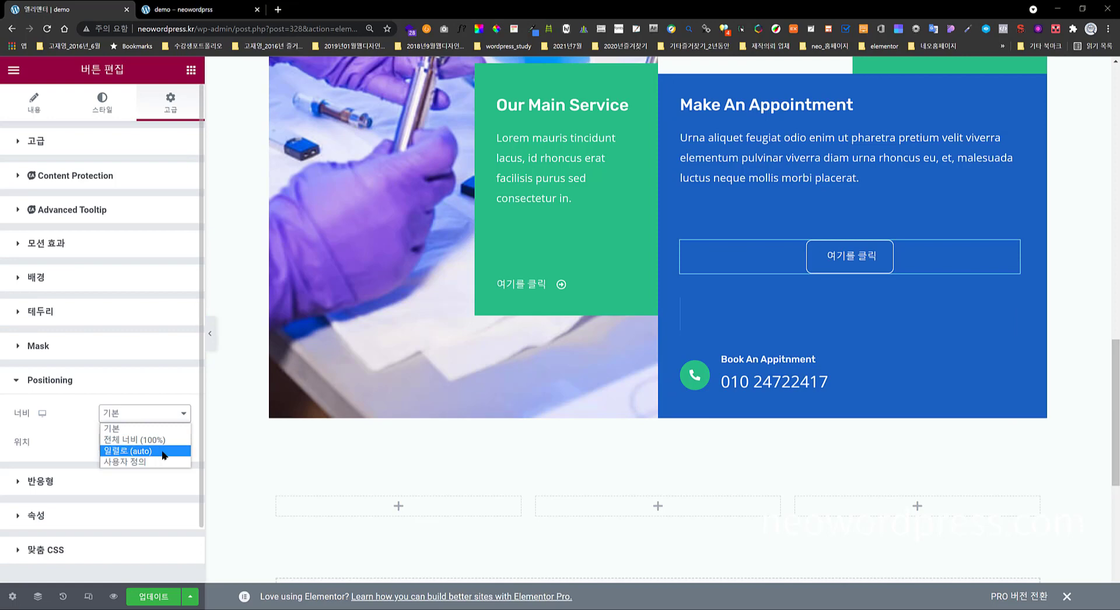
click(131, 451)
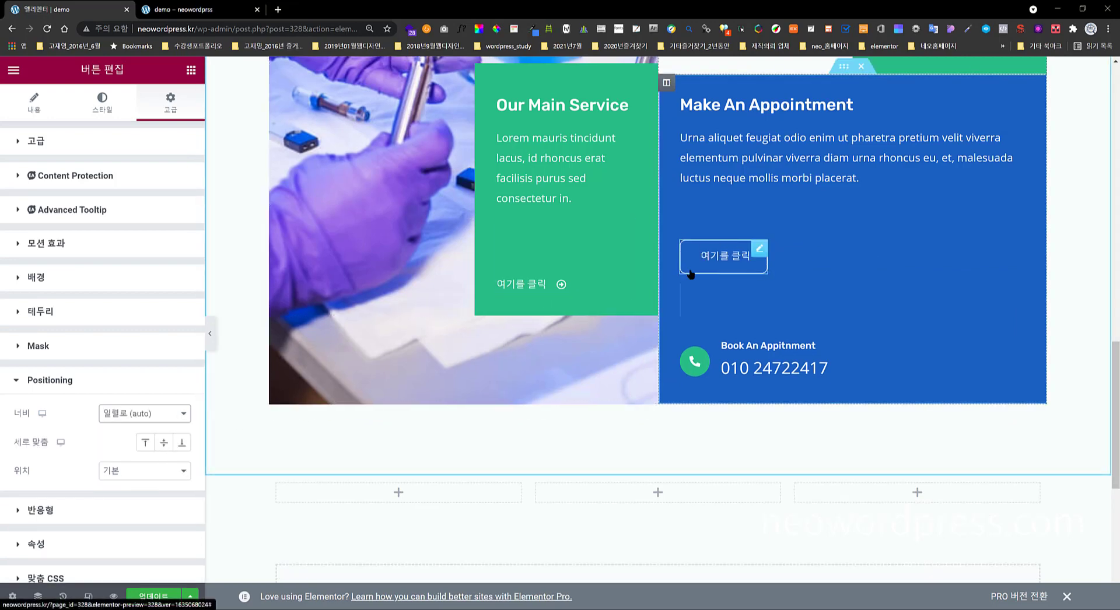
- Set the divider's Positioning width to Inline (auto)
click(771, 308)
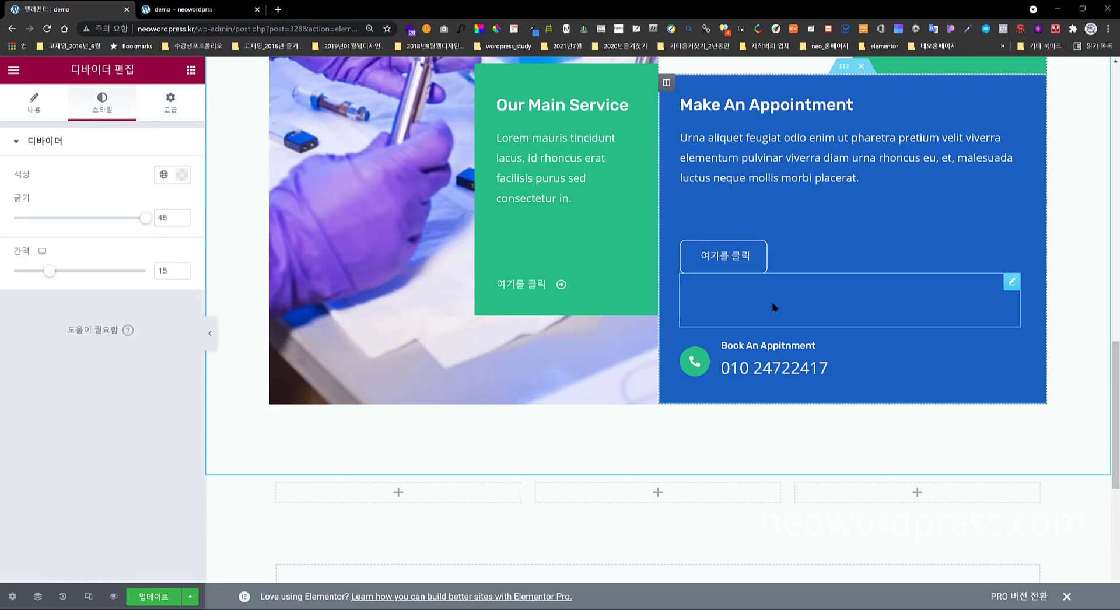
click(169, 105)
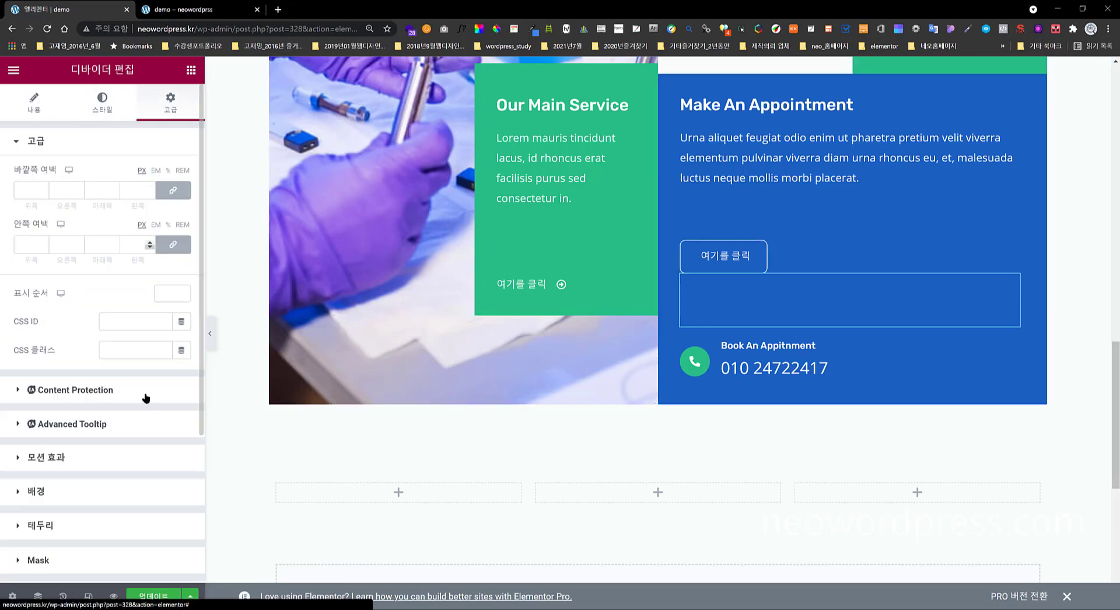
scroll(125, 516, down, 2)
click(122, 477)
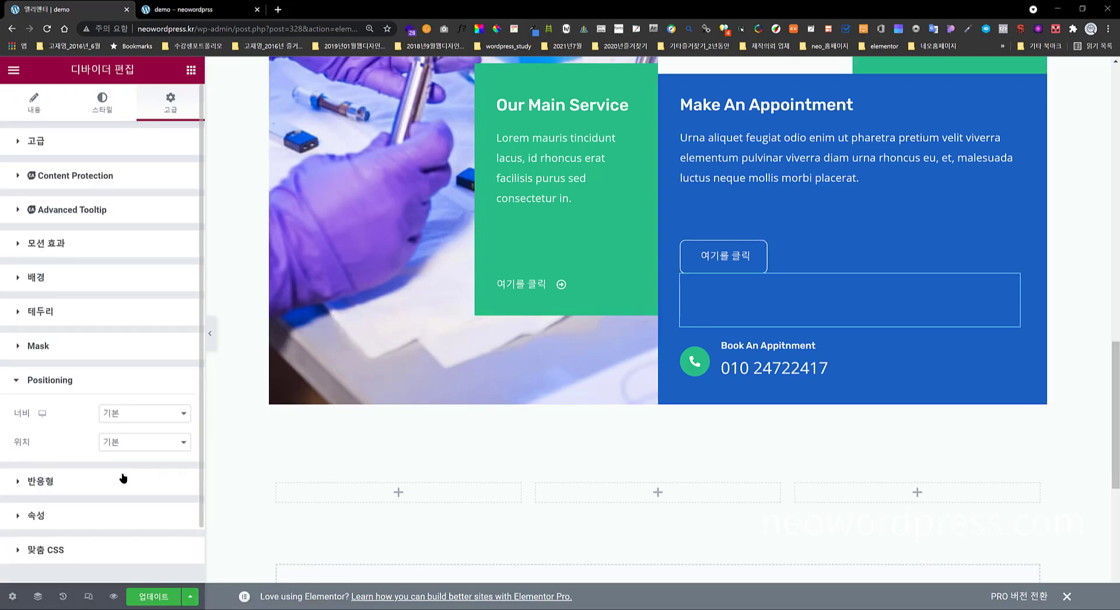
click(133, 416)
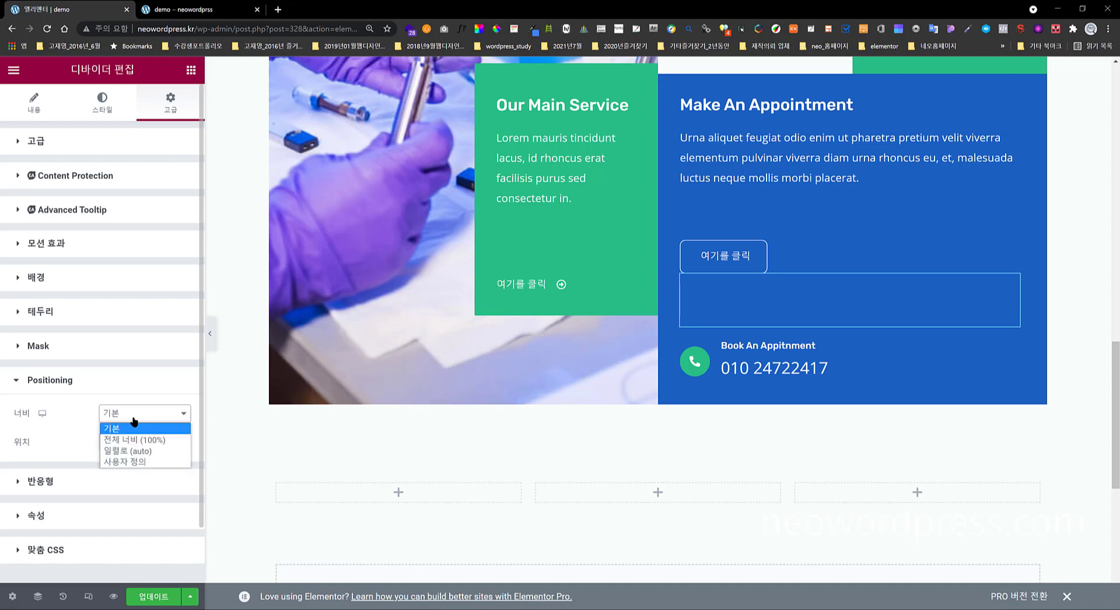
click(158, 454)
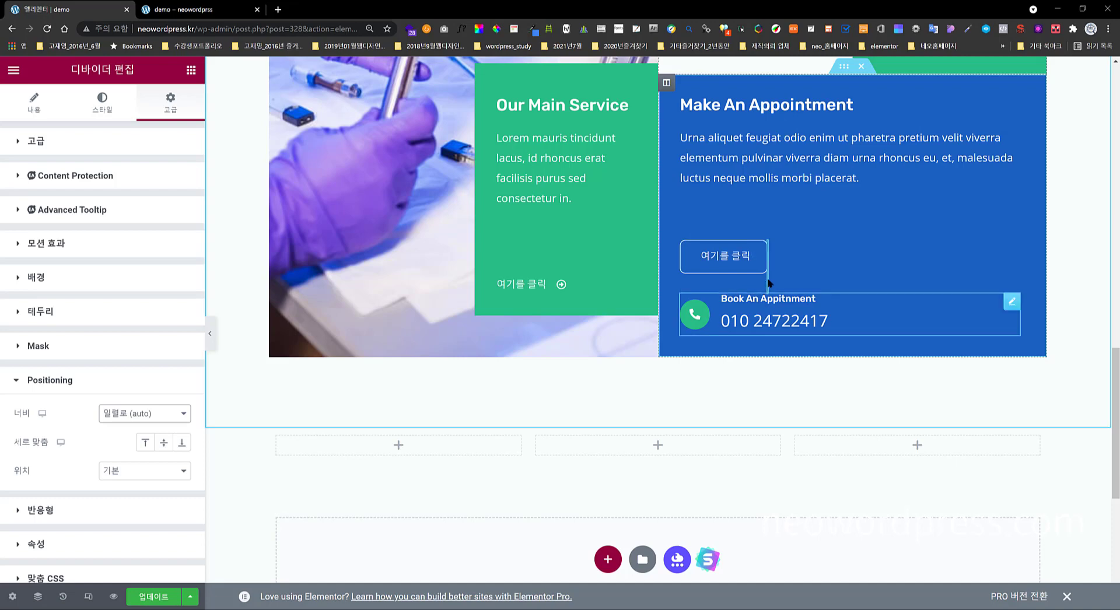
- Set the phone icon box's width to Inline (auto) so it sits beside the button
click(758, 250)
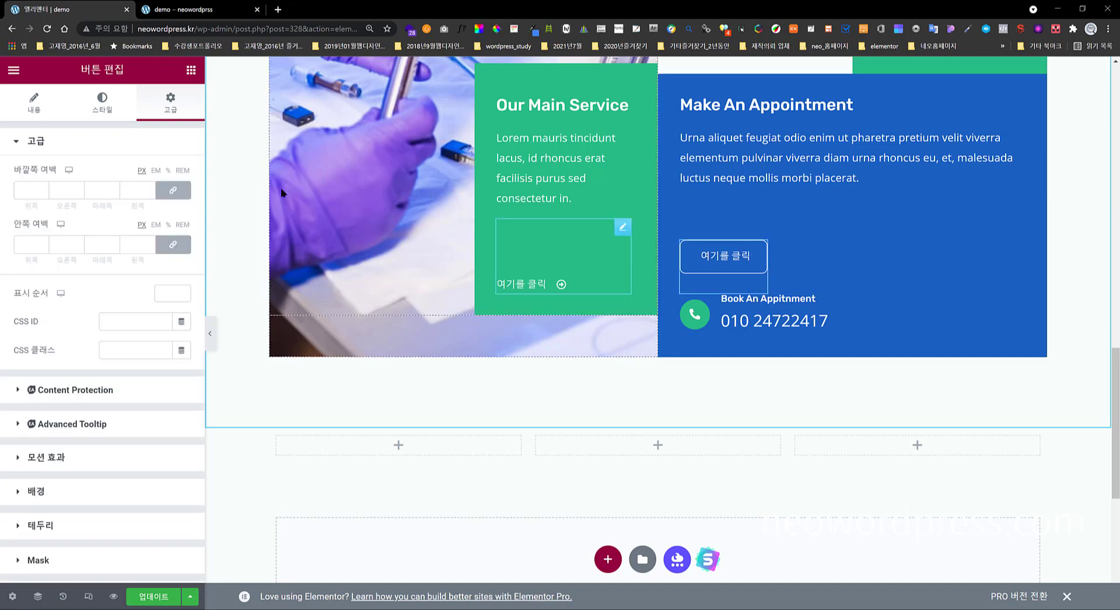
click(764, 321)
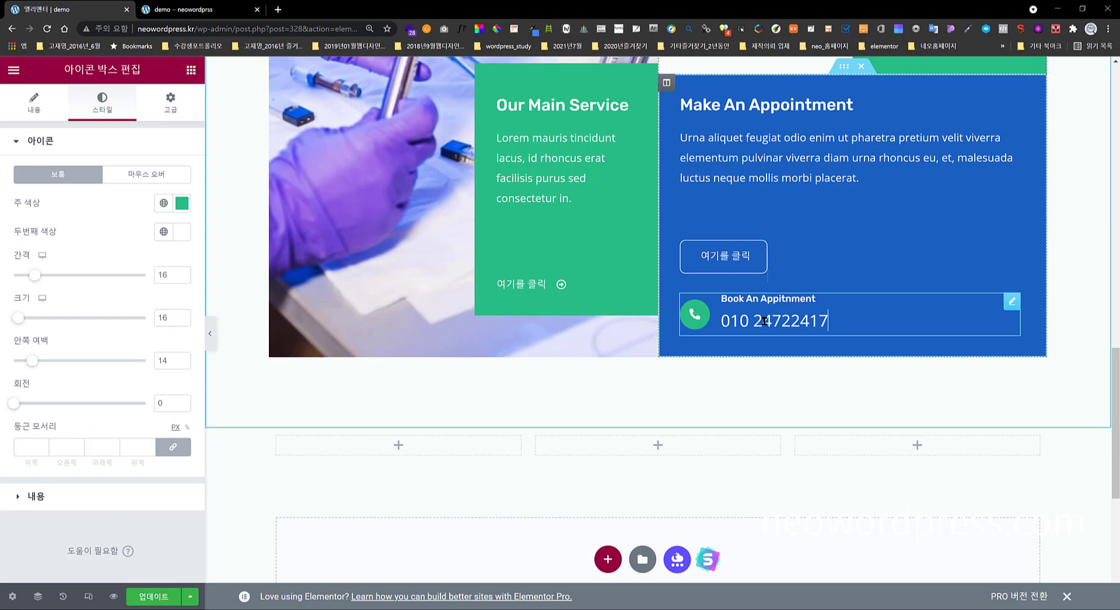
click(177, 113)
scroll(98, 355, down, 3)
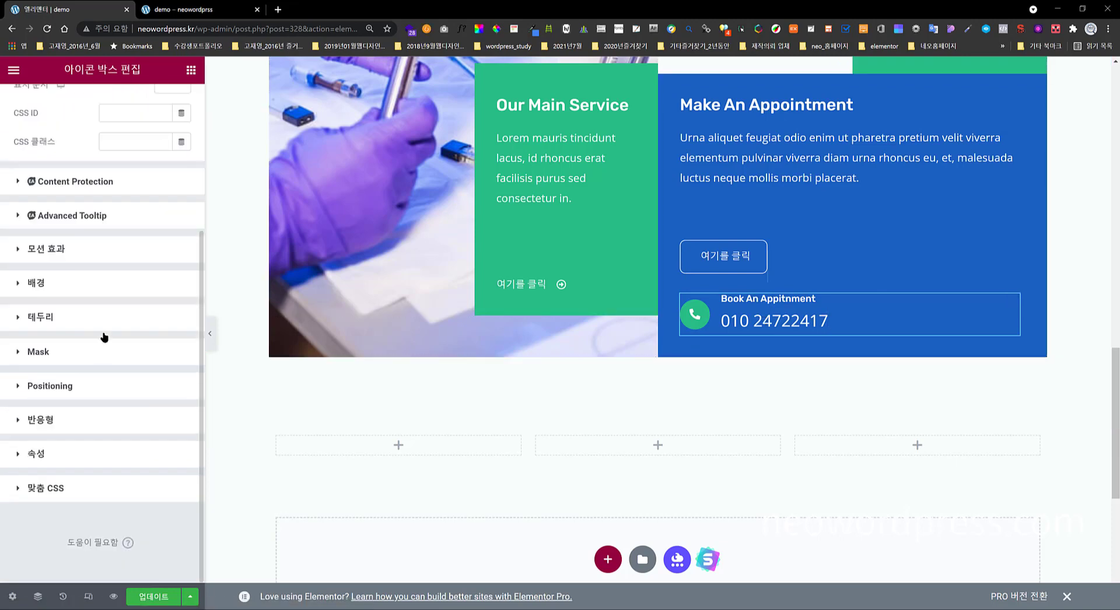
click(108, 392)
click(118, 420)
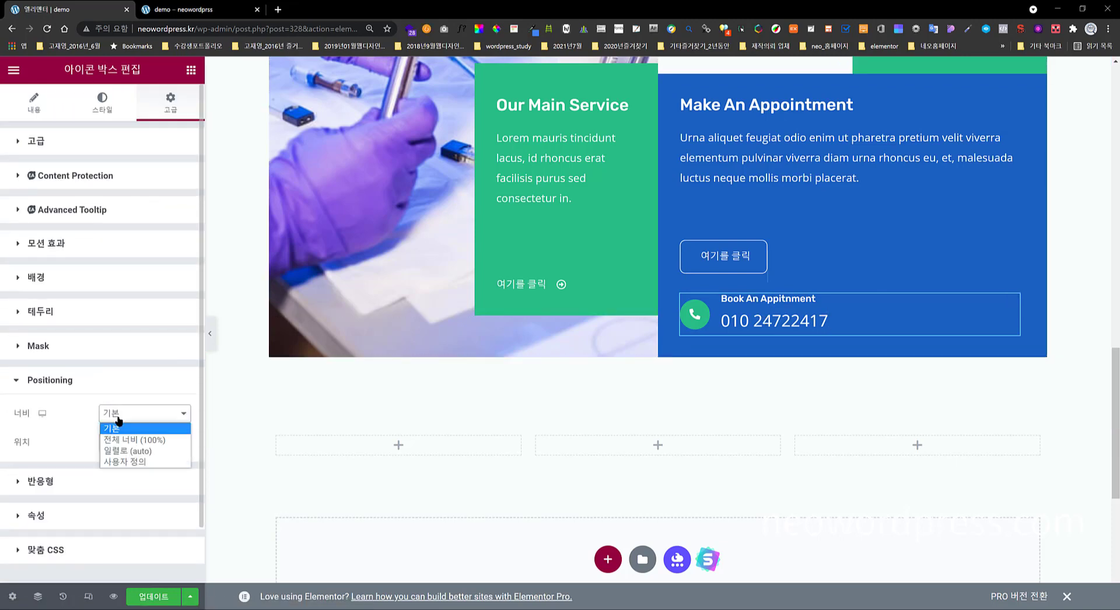
click(153, 450)
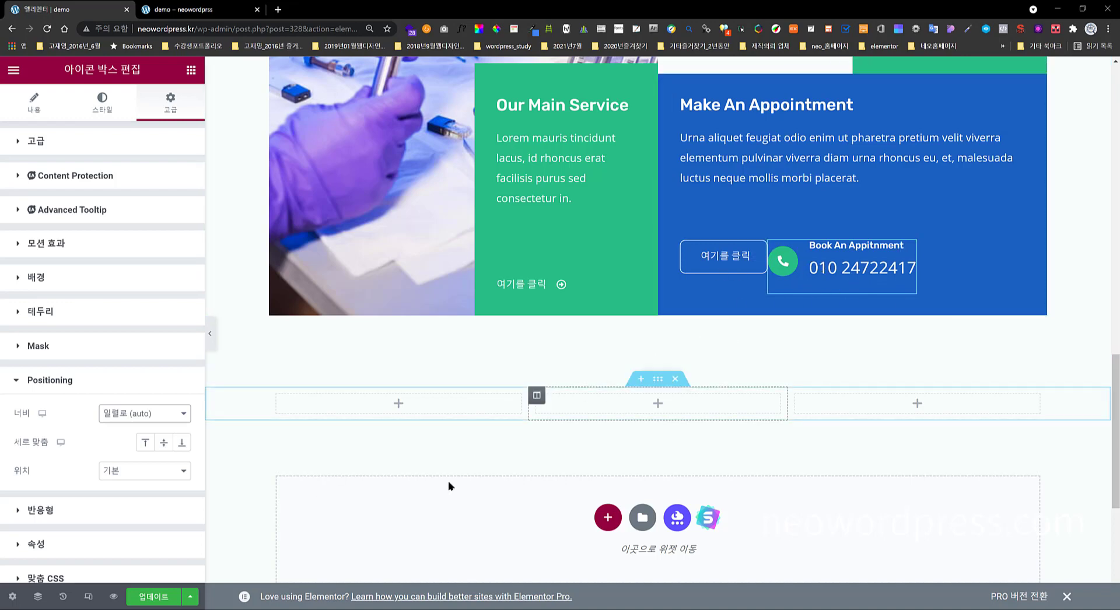
- With the Navigator open, give the divider unlinked 32 px right and left margins
click(37, 596)
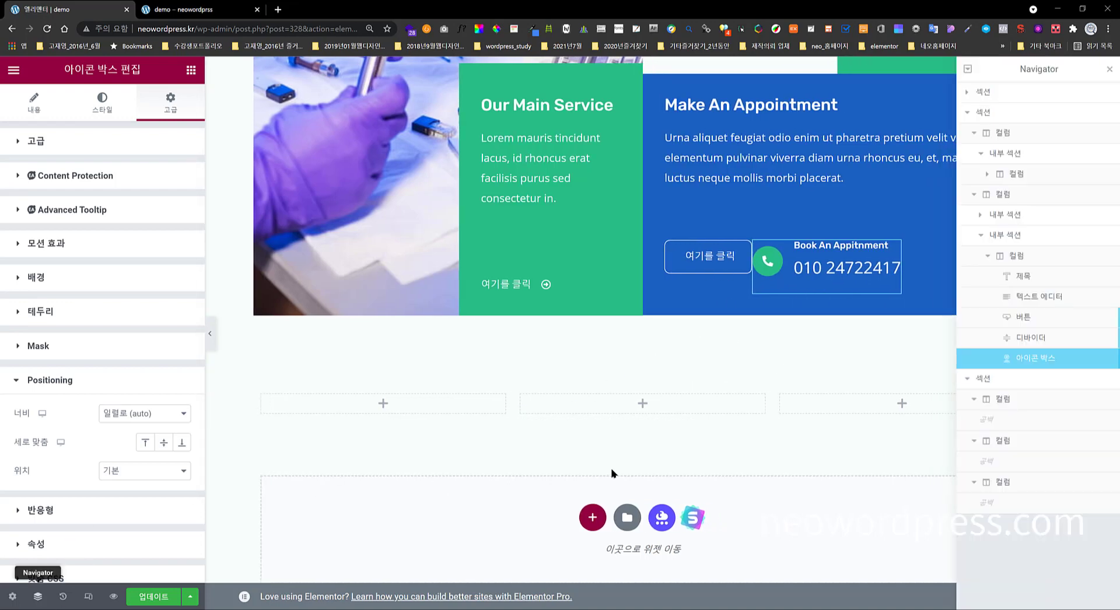
click(1044, 344)
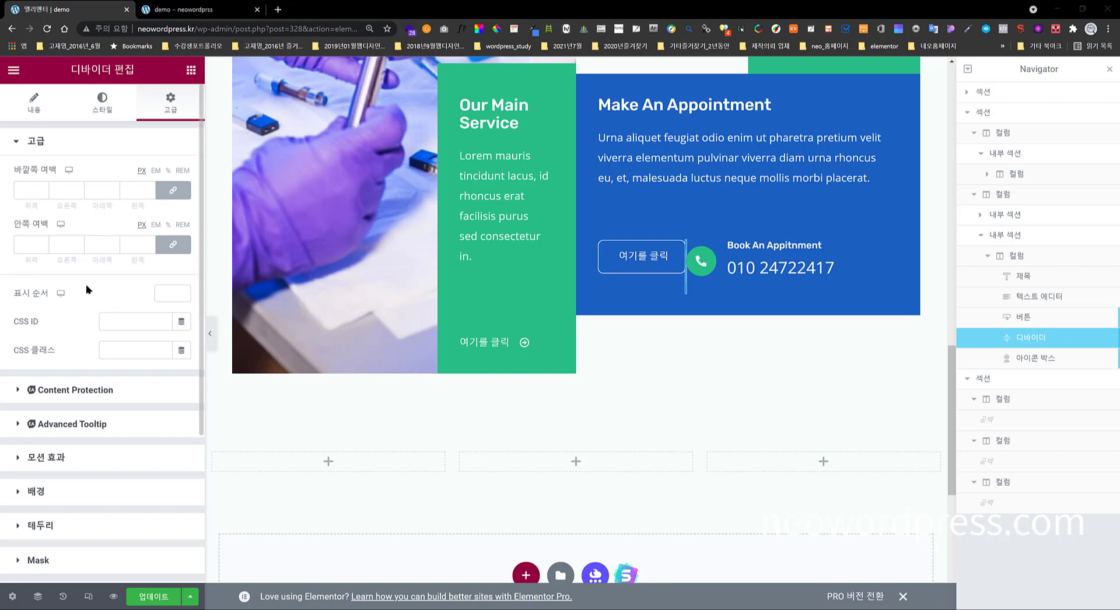
click(64, 192)
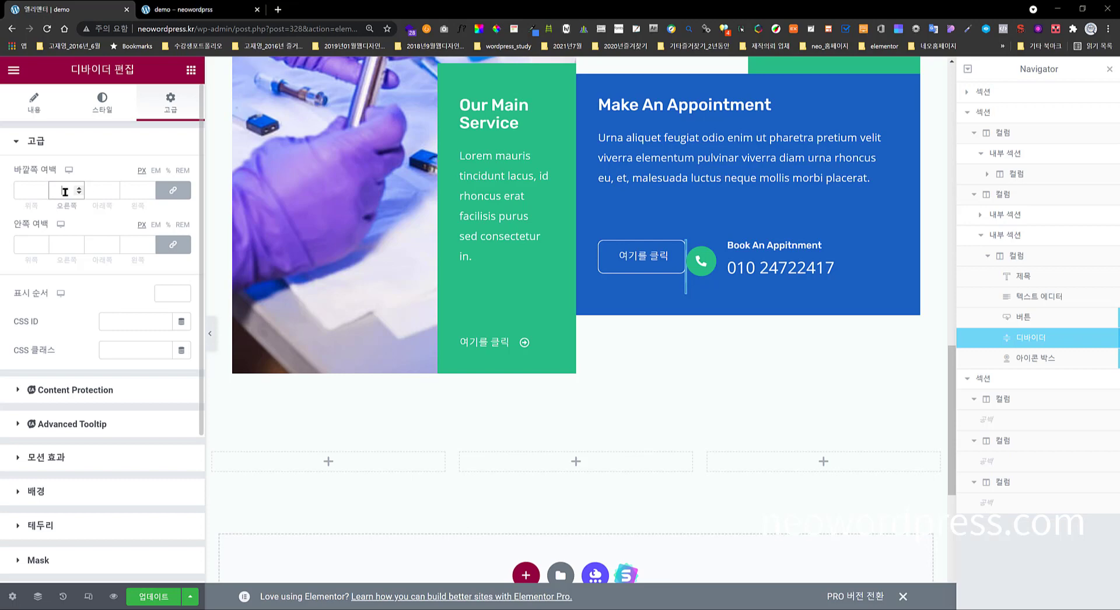
text(32)
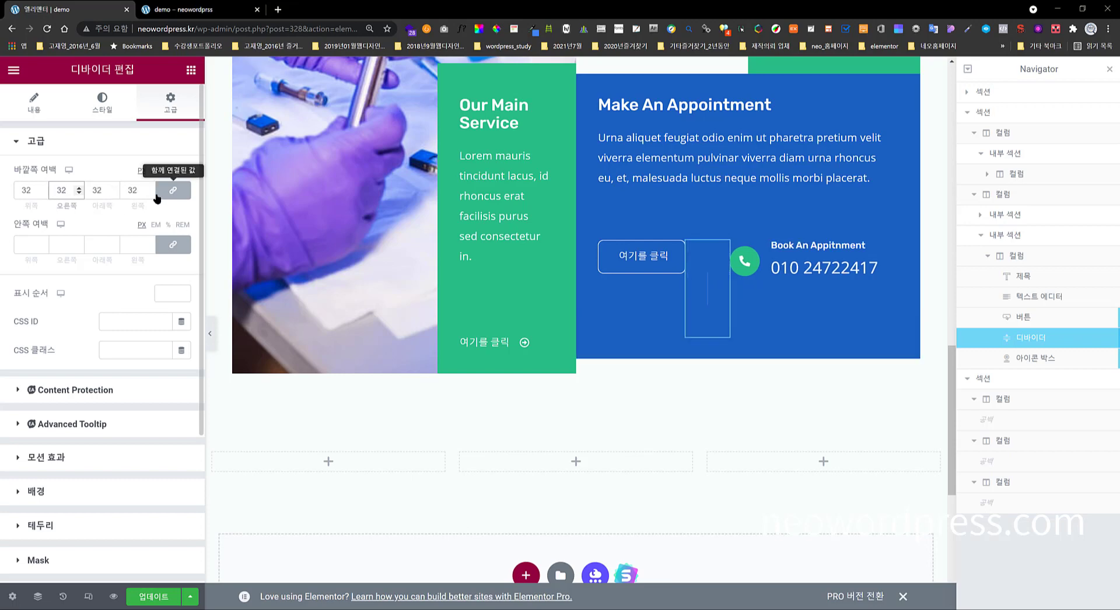
click(138, 190)
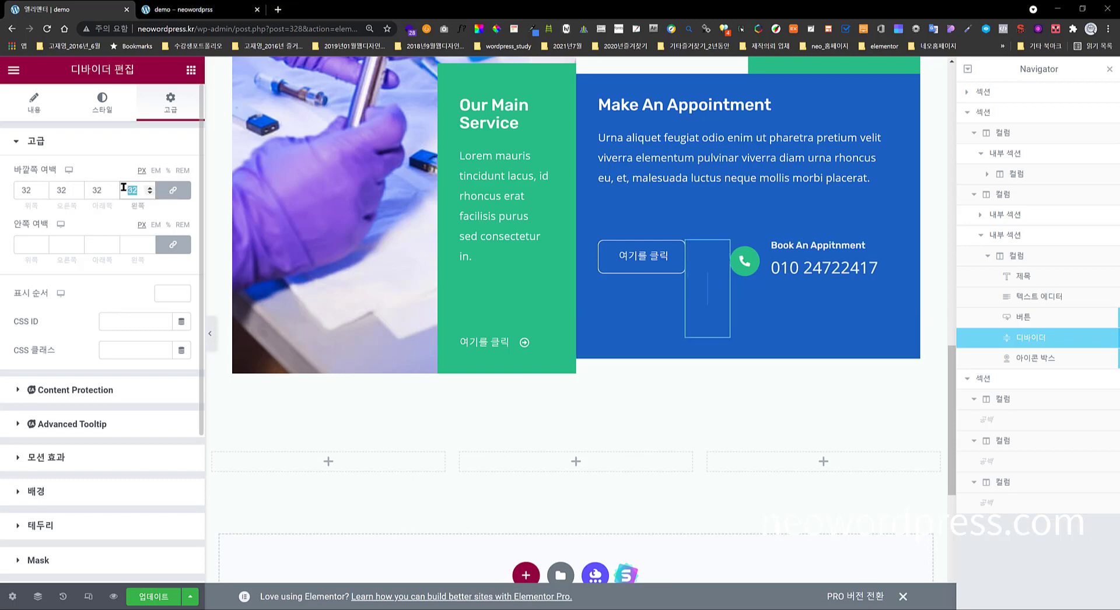
text(0)
click(173, 190)
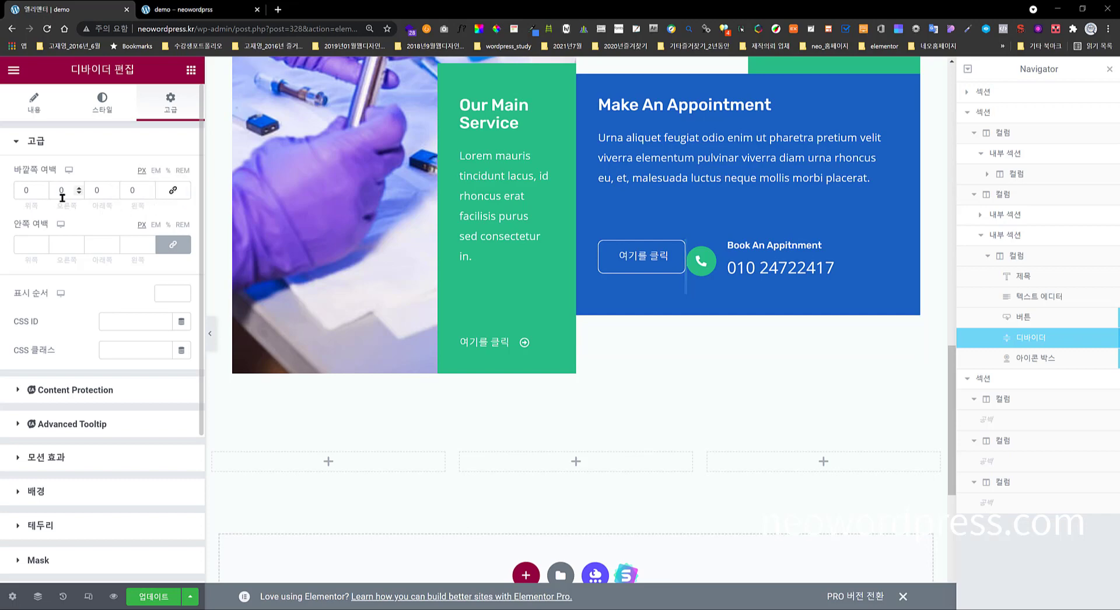
double_click(57, 192)
text(32)
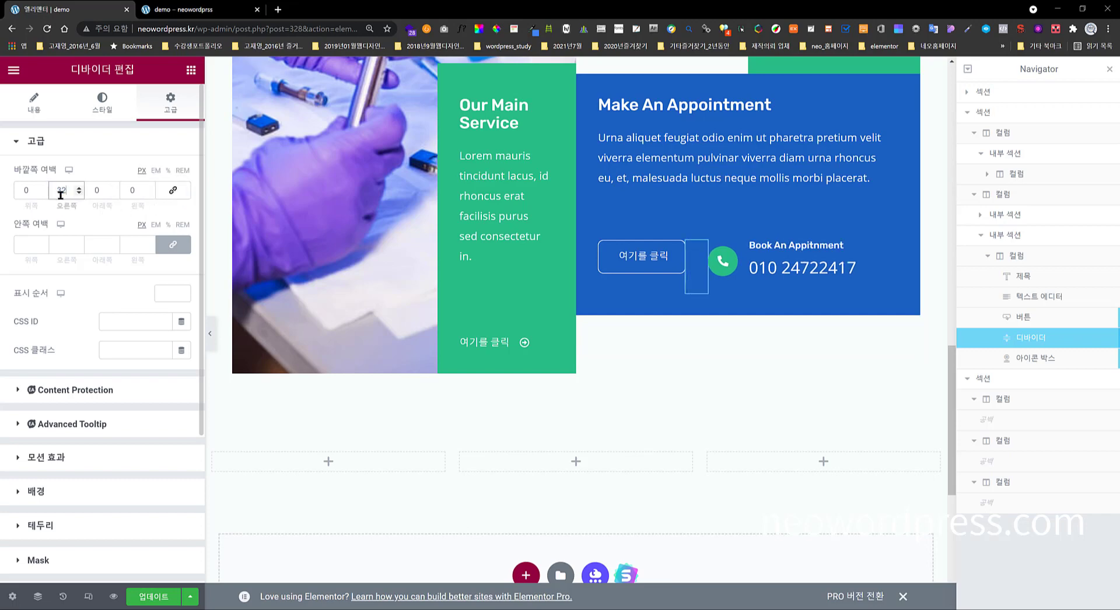
double_click(141, 193)
text(32)
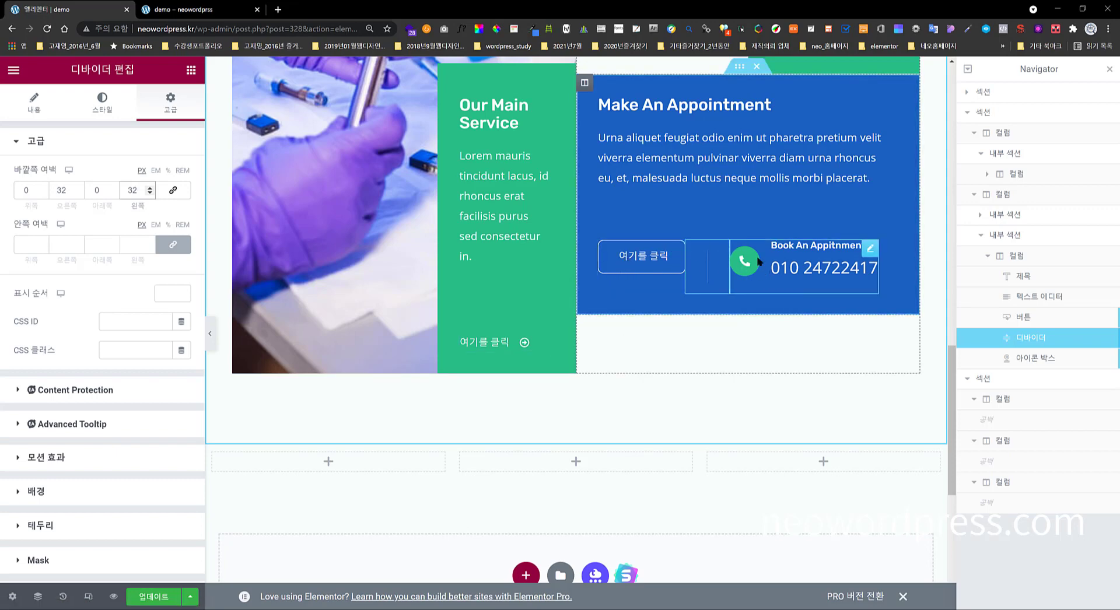
- Confirm the divider's Positioning width stays Inline (auto)
click(164, 129)
click(111, 393)
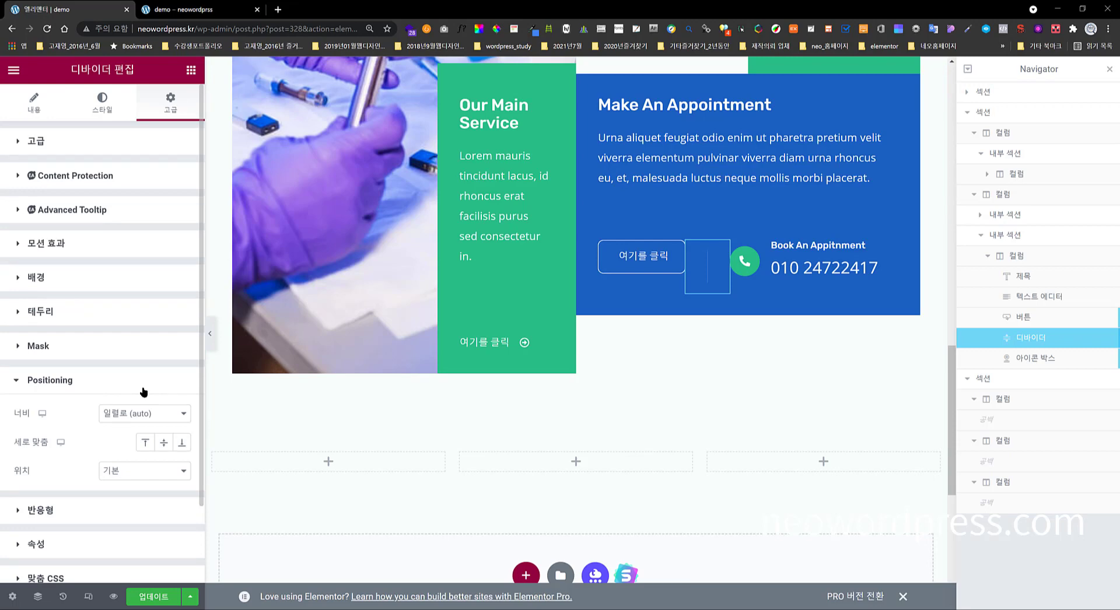
click(115, 414)
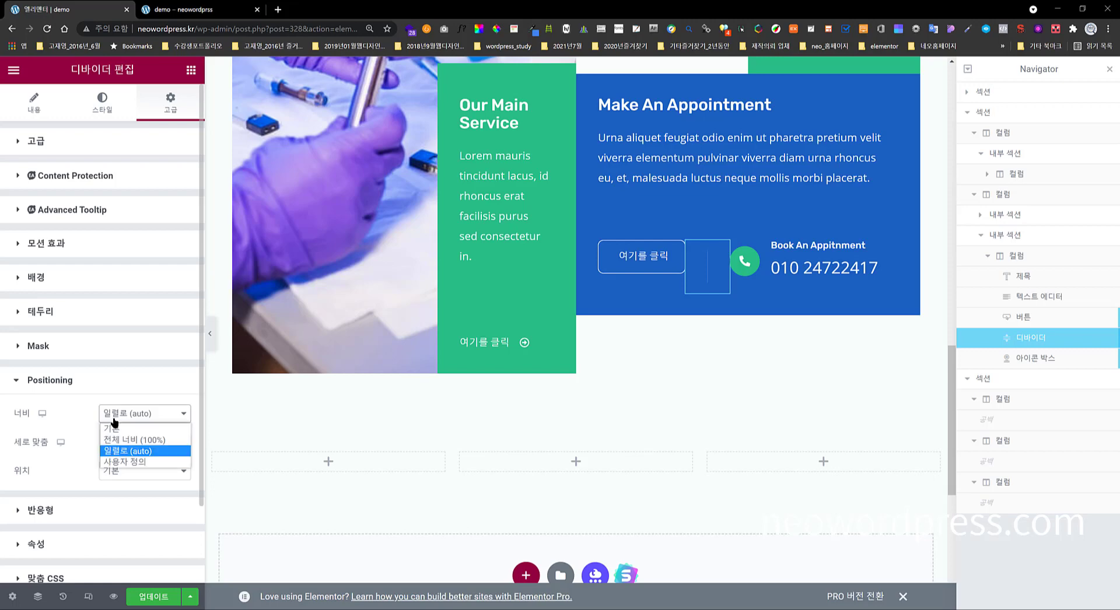
click(114, 417)
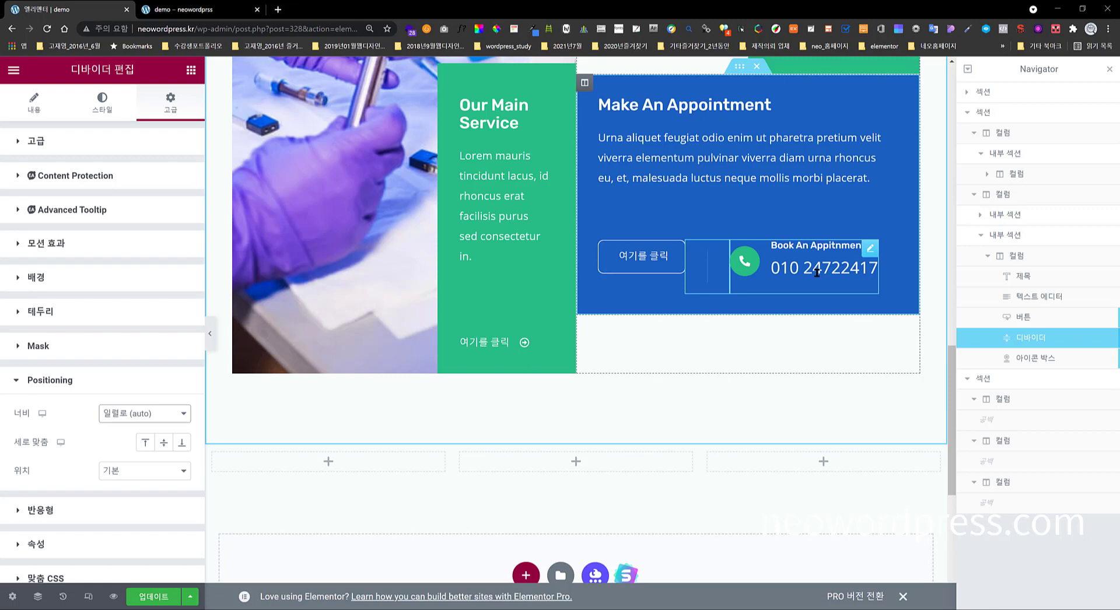
- Deselect the divider so the Elements panel shows again
click(190, 70)
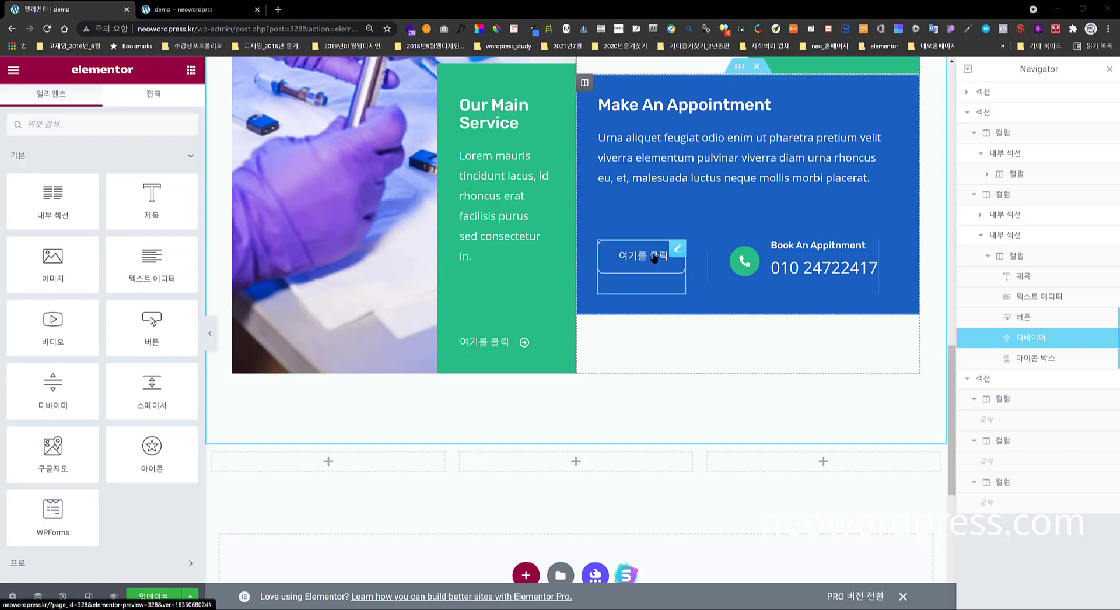
- Give the 여기를 클릭 button an unlinked top padding of 13 px
click(676, 252)
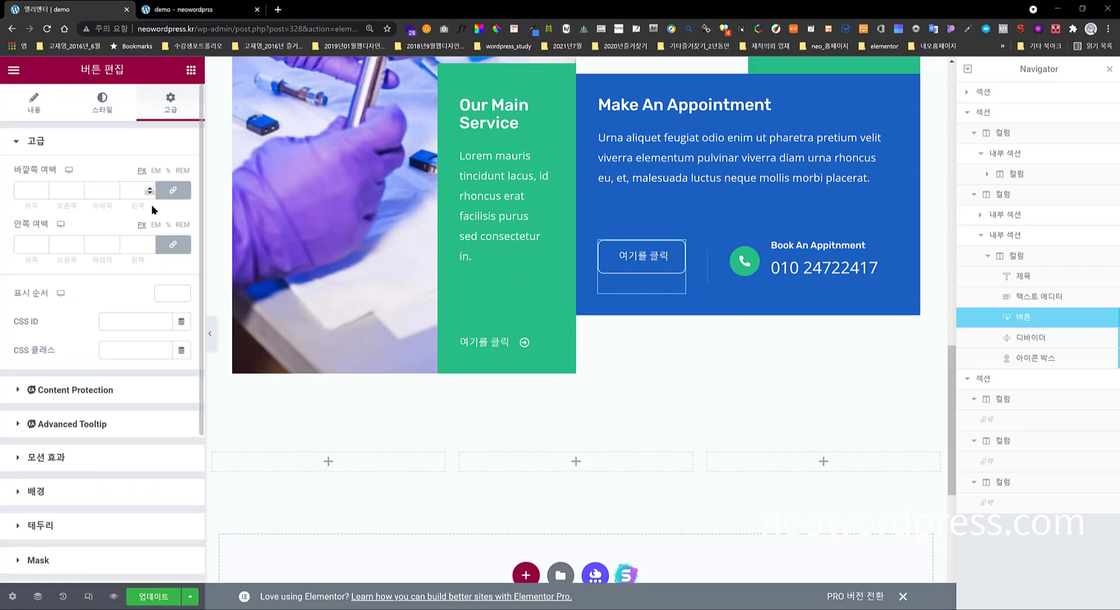
click(174, 190)
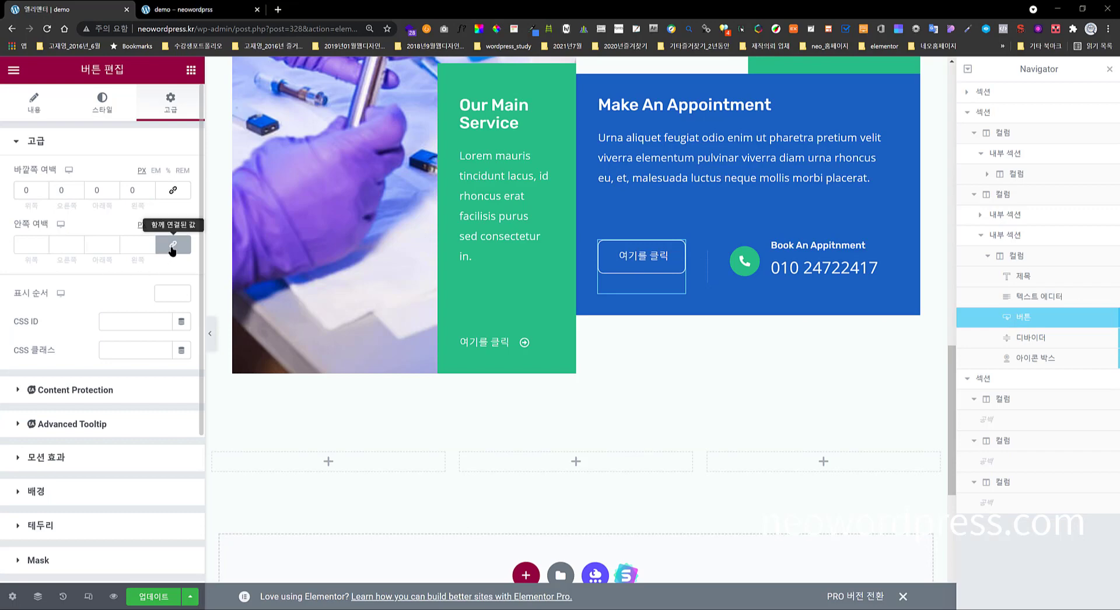
click(173, 245)
click(43, 241)
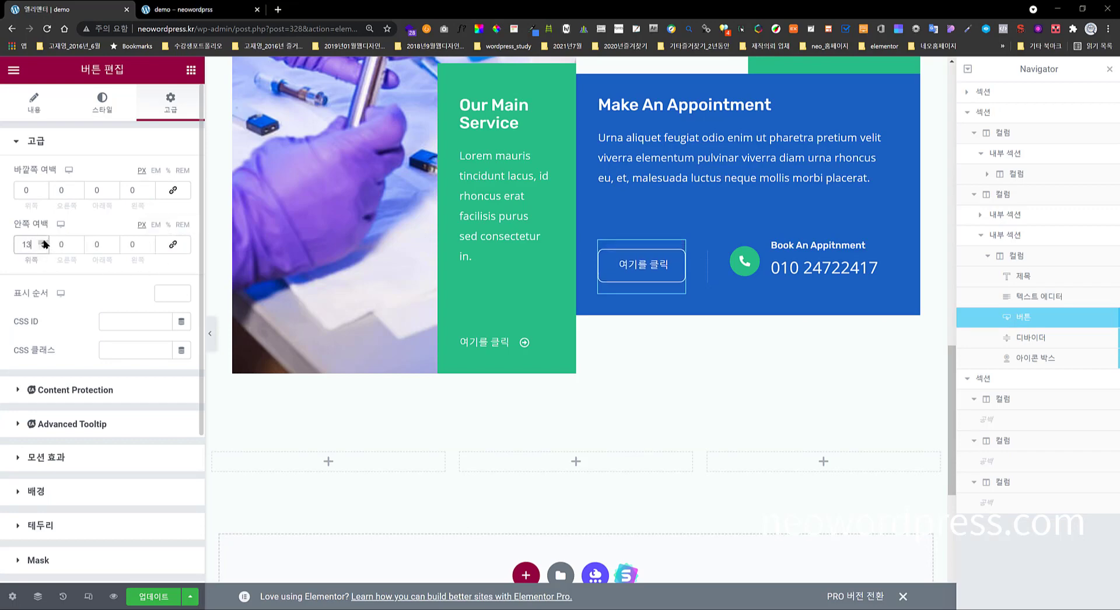
- Give the phone icon box an unlinked top padding of 10 px
click(876, 255)
click(173, 244)
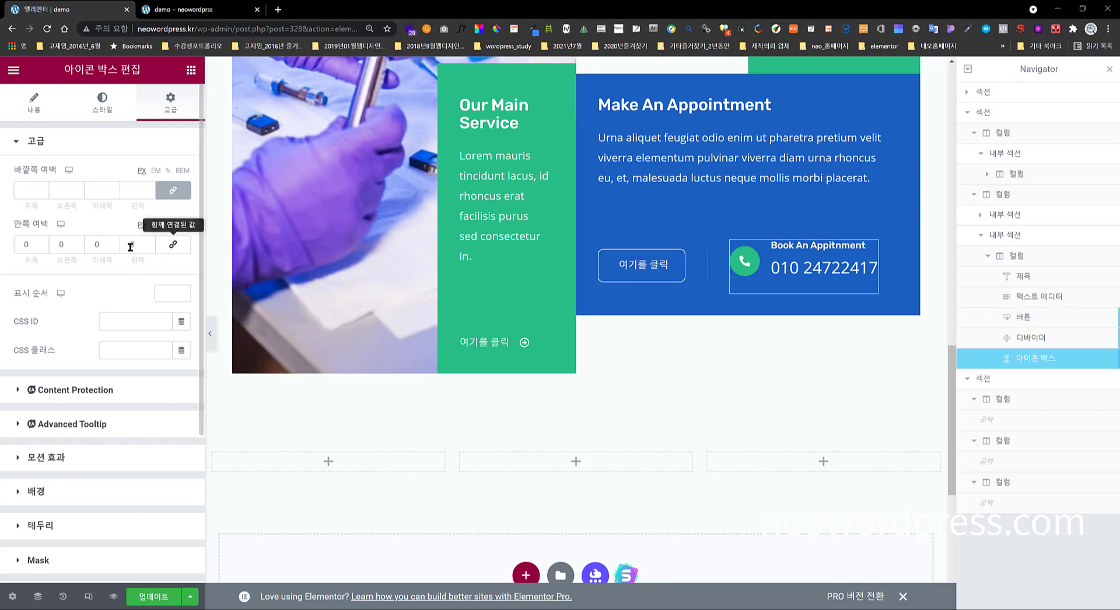
click(42, 241)
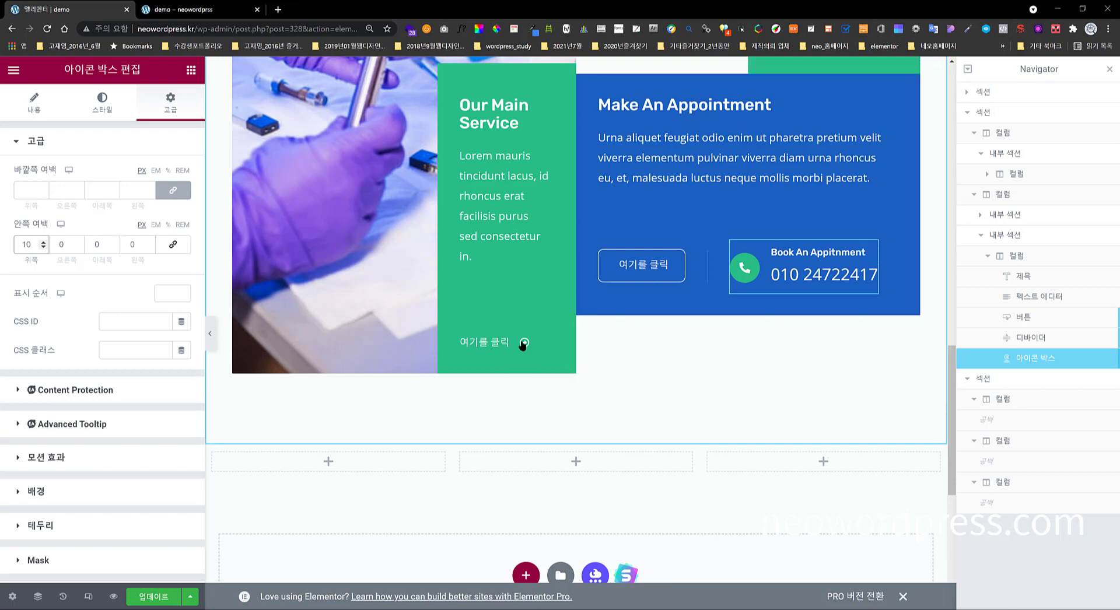
scroll(408, 286, down, 2)
scroll(557, 344, up, 2)
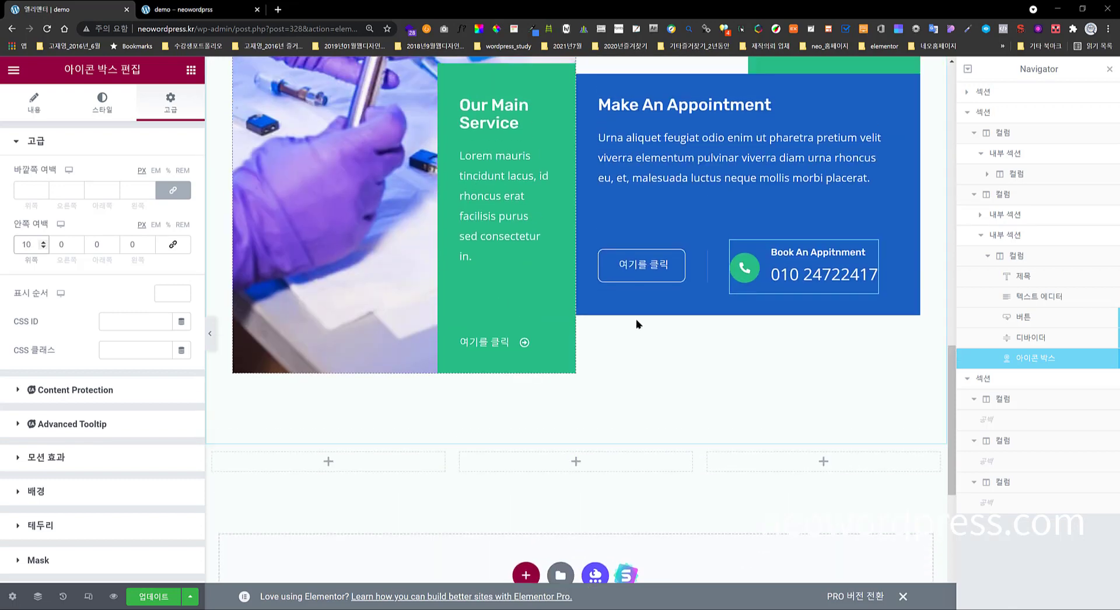
scroll(484, 327, up, 3)
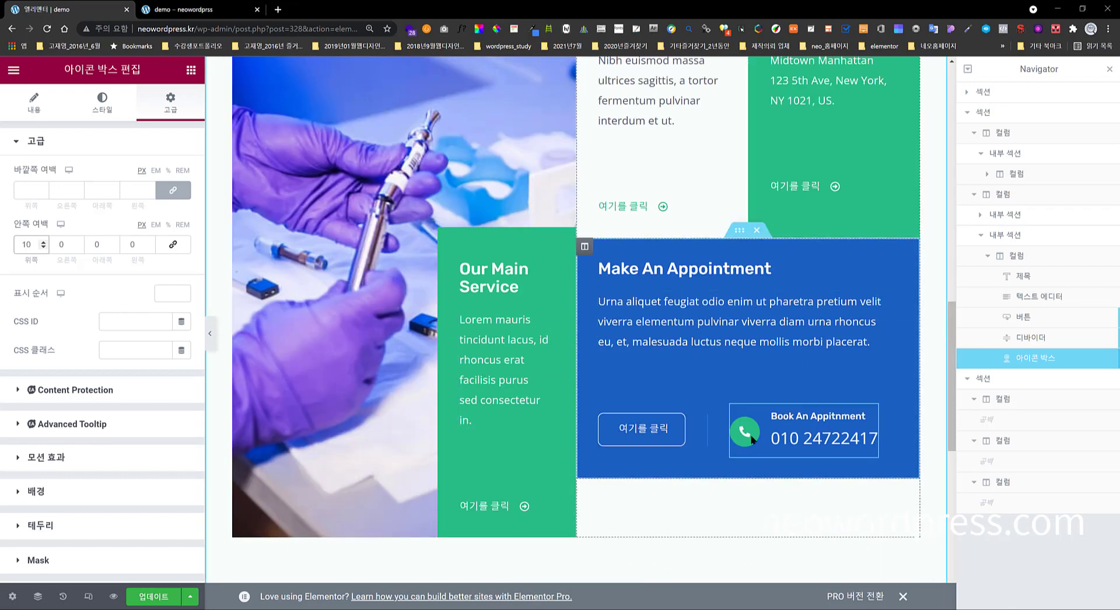
- Update the page, check the appointment block in the live preview, then return to the editor
click(154, 596)
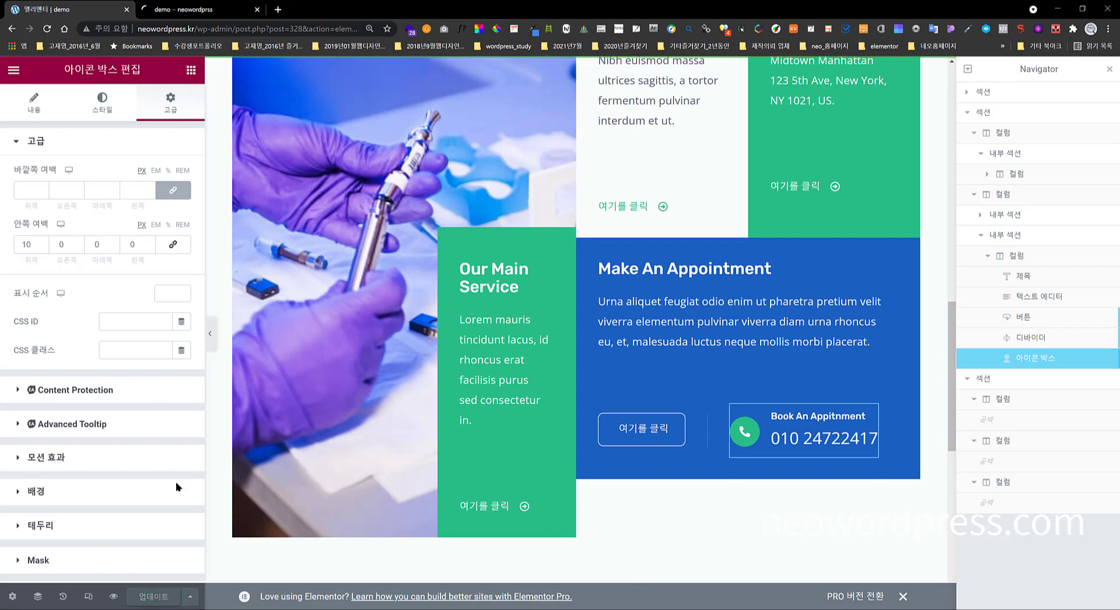
click(208, 9)
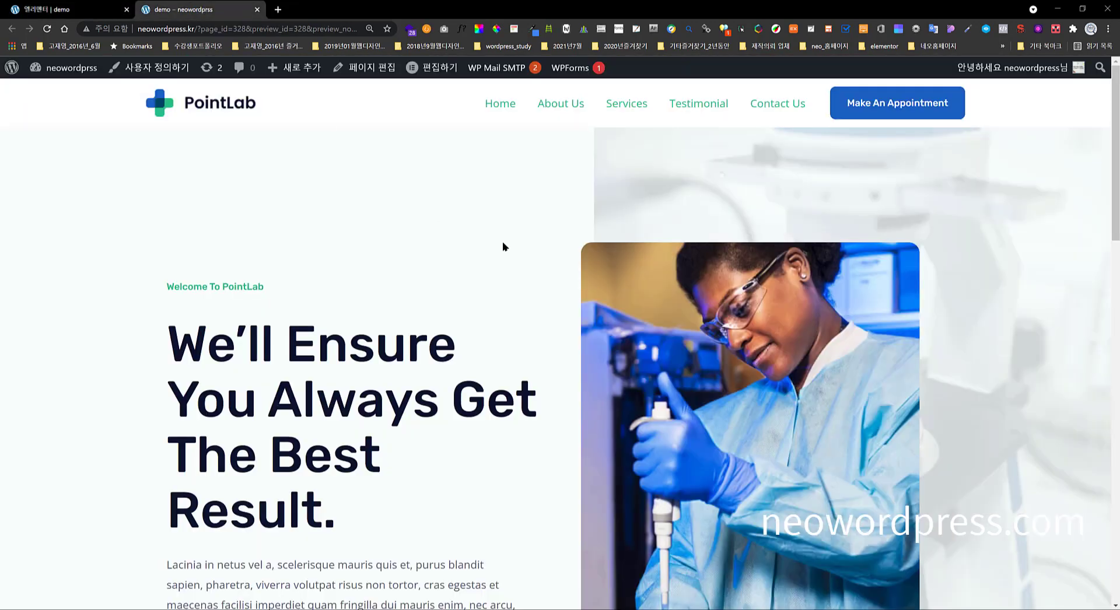
scroll(498, 239, down, 15)
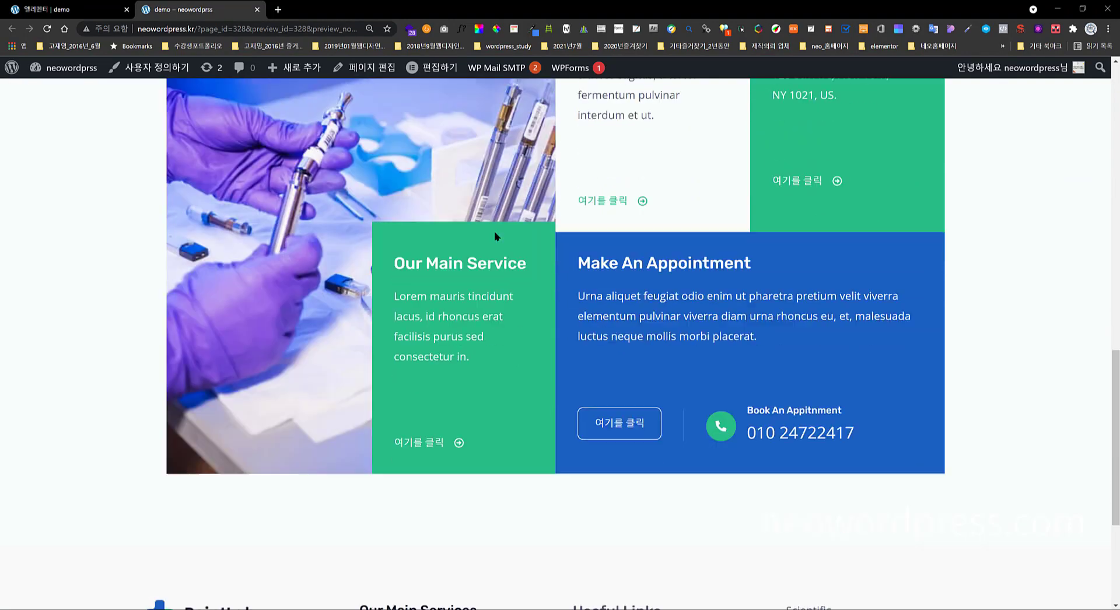
scroll(494, 233, down, 1)
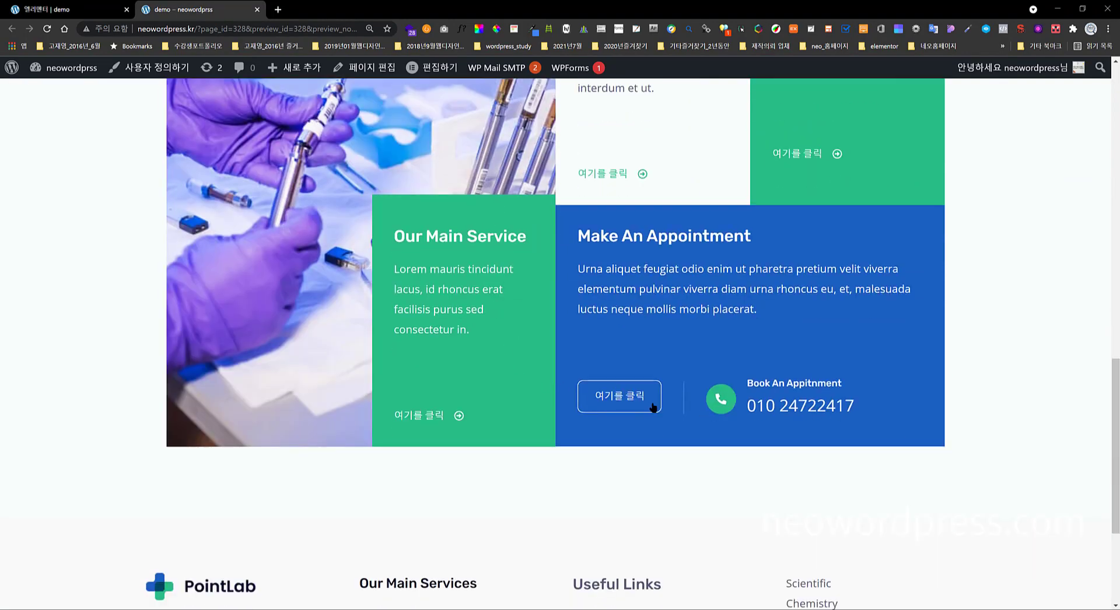
click(70, 9)
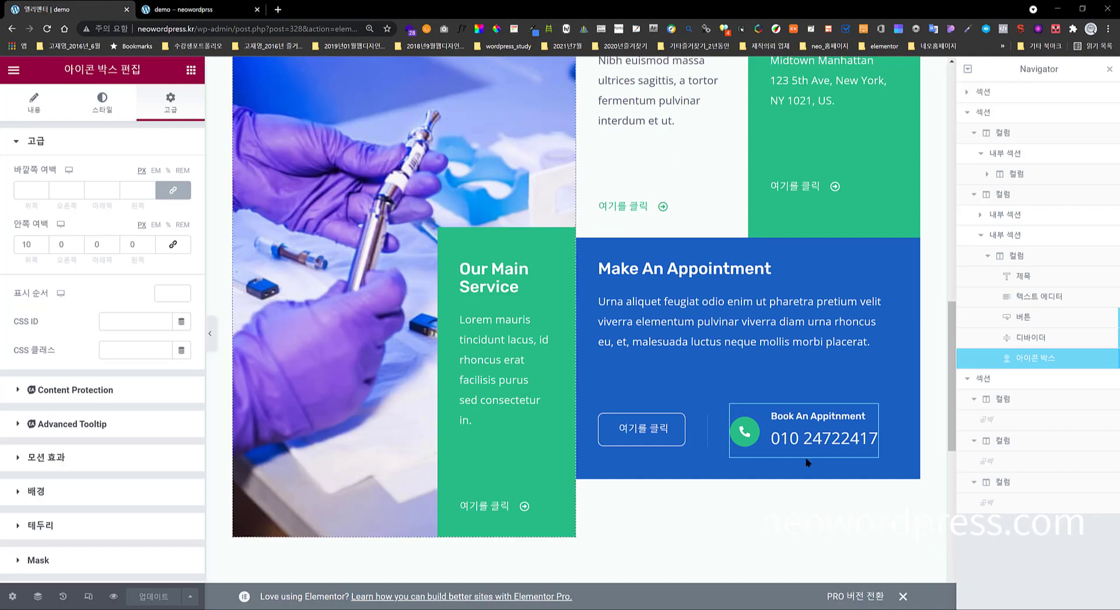
- Close the Navigator, inspect the appointment column, and collapse the icon box's Positioning settings
click(1108, 70)
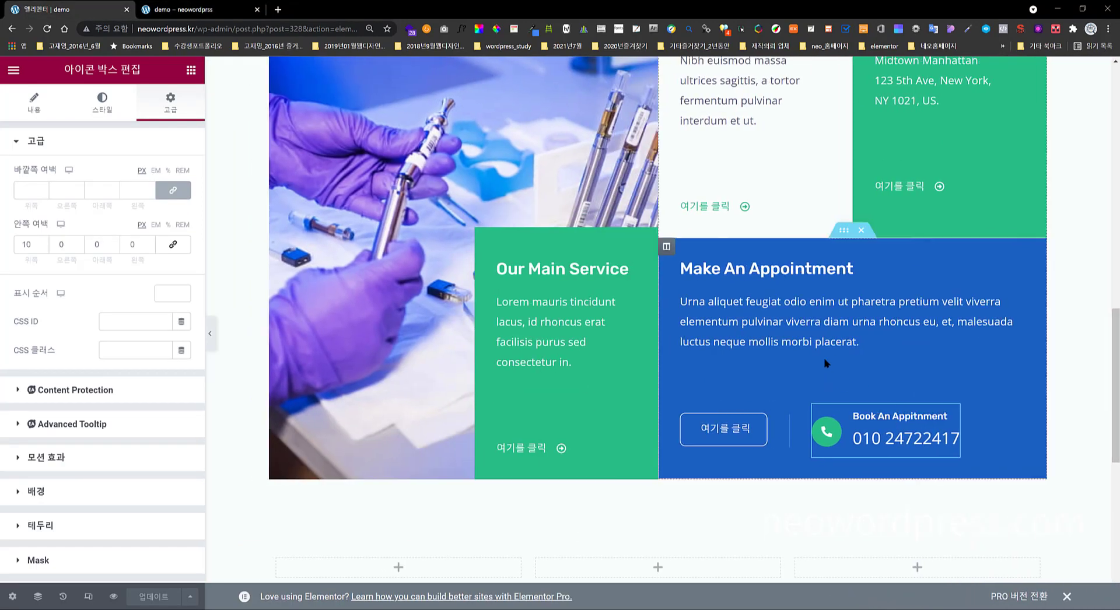
scroll(111, 449, down, 4)
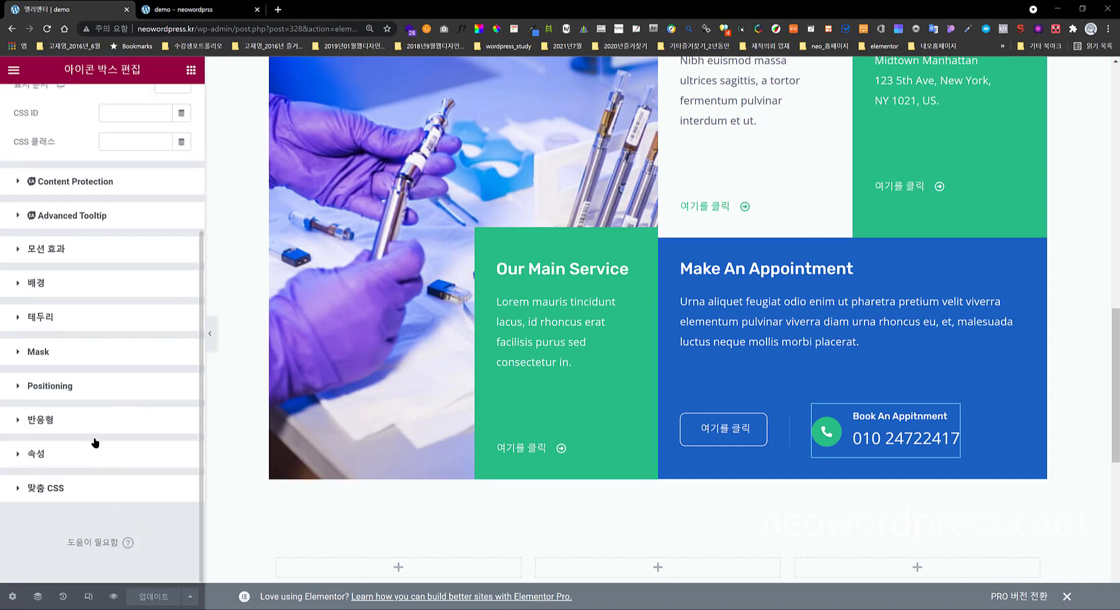
click(119, 395)
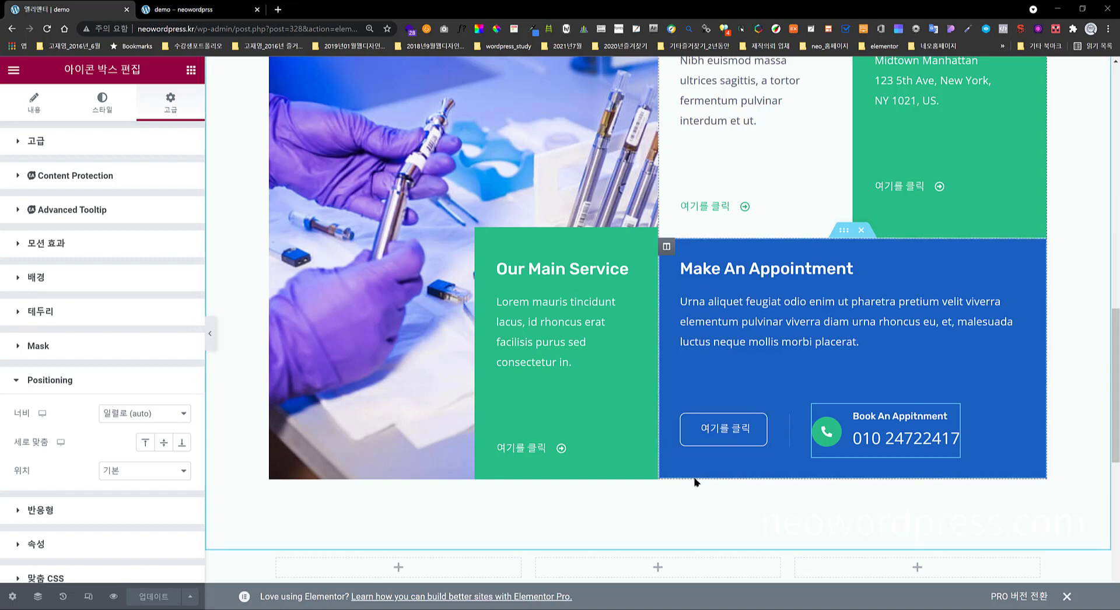
scroll(653, 472, down, 2)
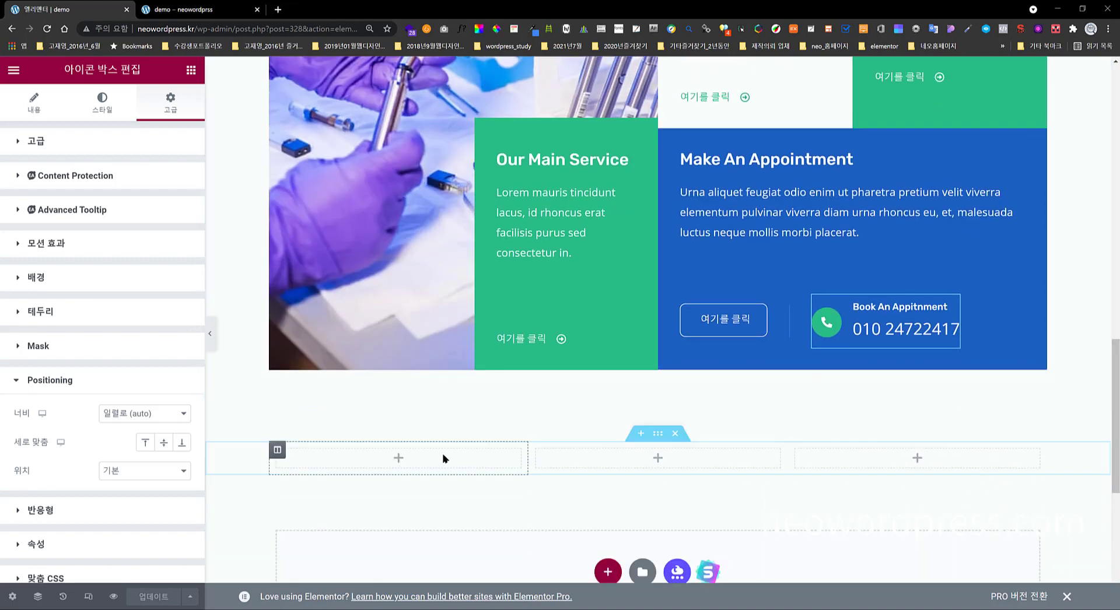
scroll(443, 466, up, 3)
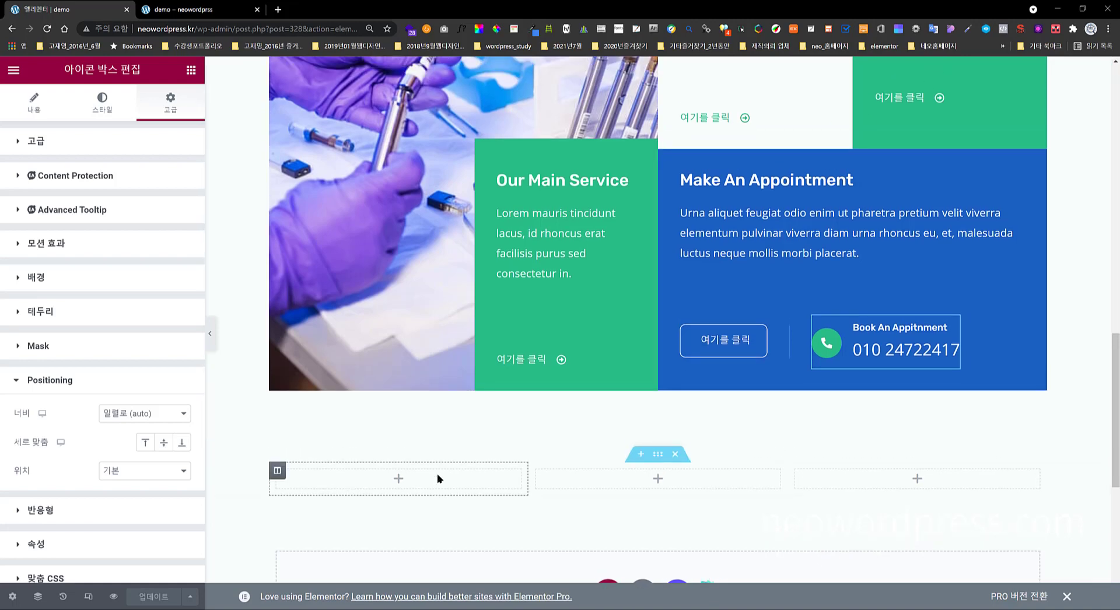
scroll(758, 324, up, 2)
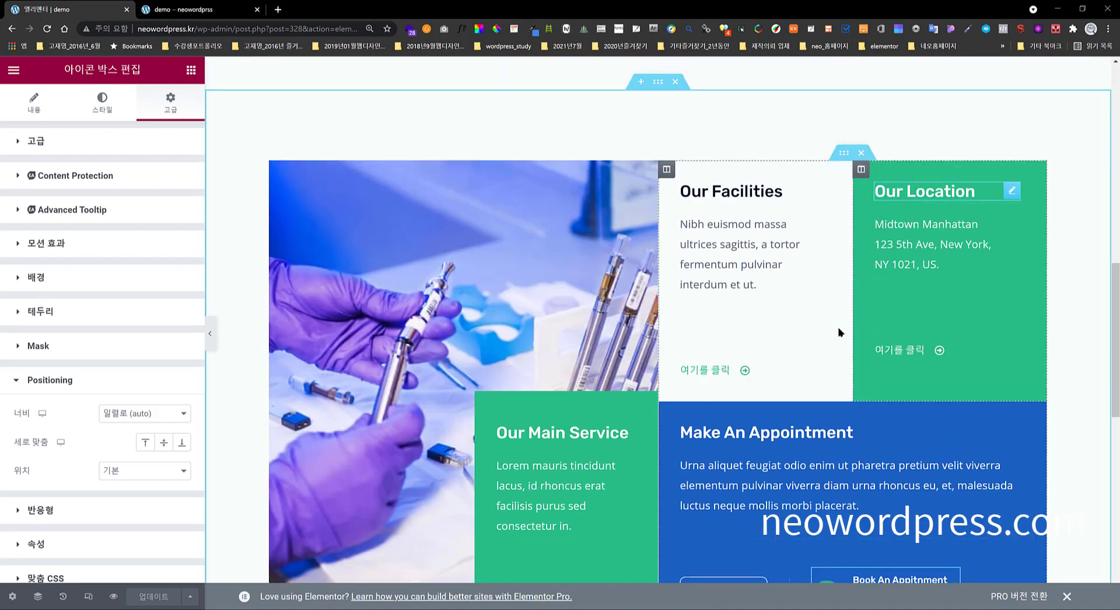
scroll(758, 390, down, 3)
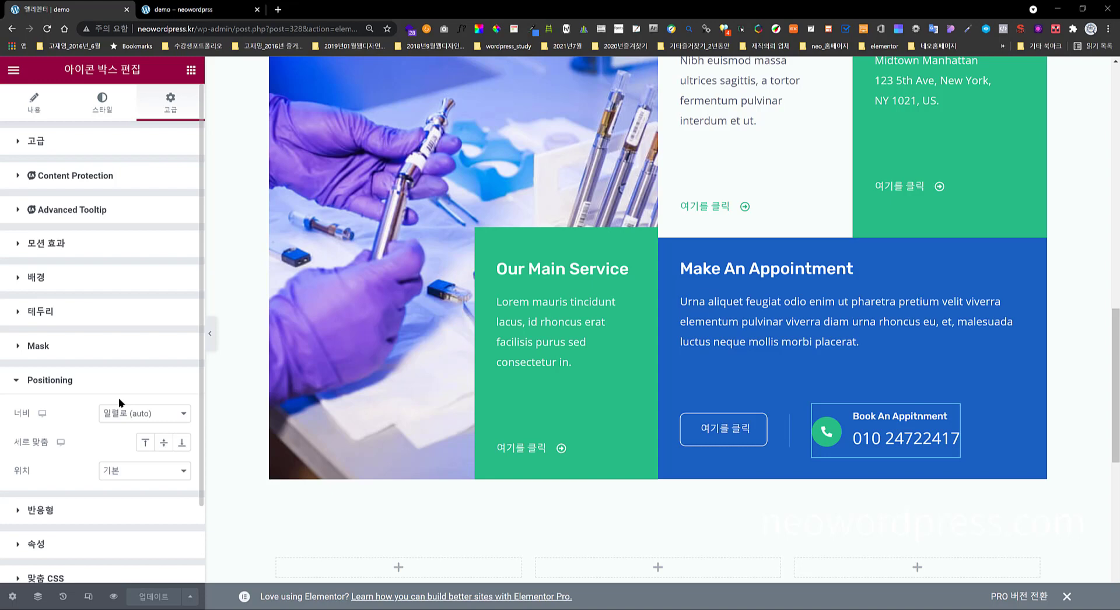
mouse_move(75, 380)
mouse_down()
mouse_move(22, 382)
mouse_move(86, 383)
mouse_up()
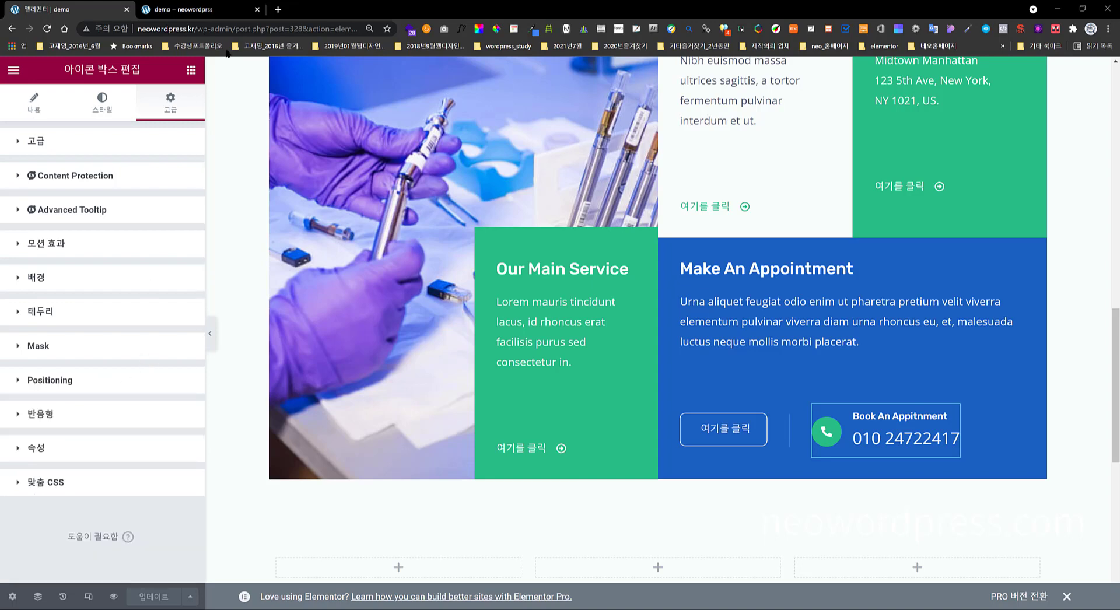
- Search Google for 'css position 속성' in a new tab and read the abooks.tistory article
click(279, 10)
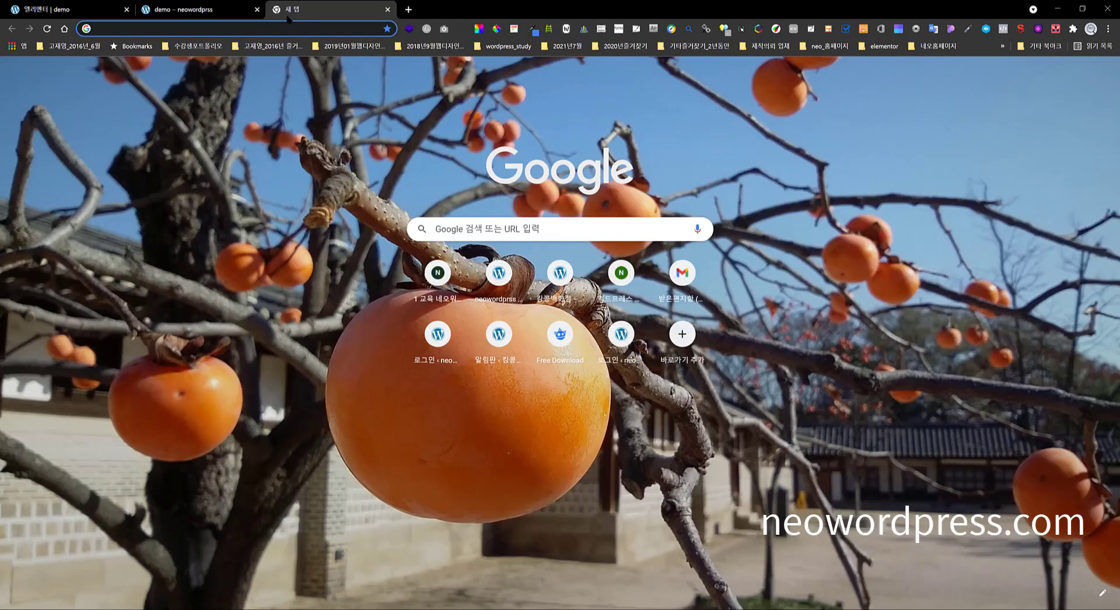
text(css)
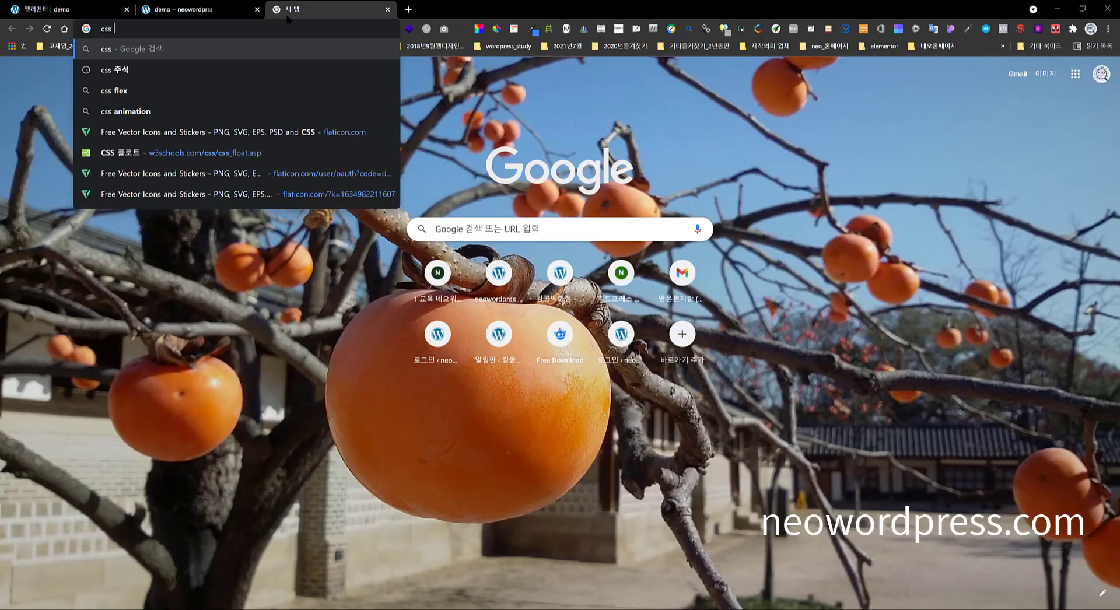
text( po)
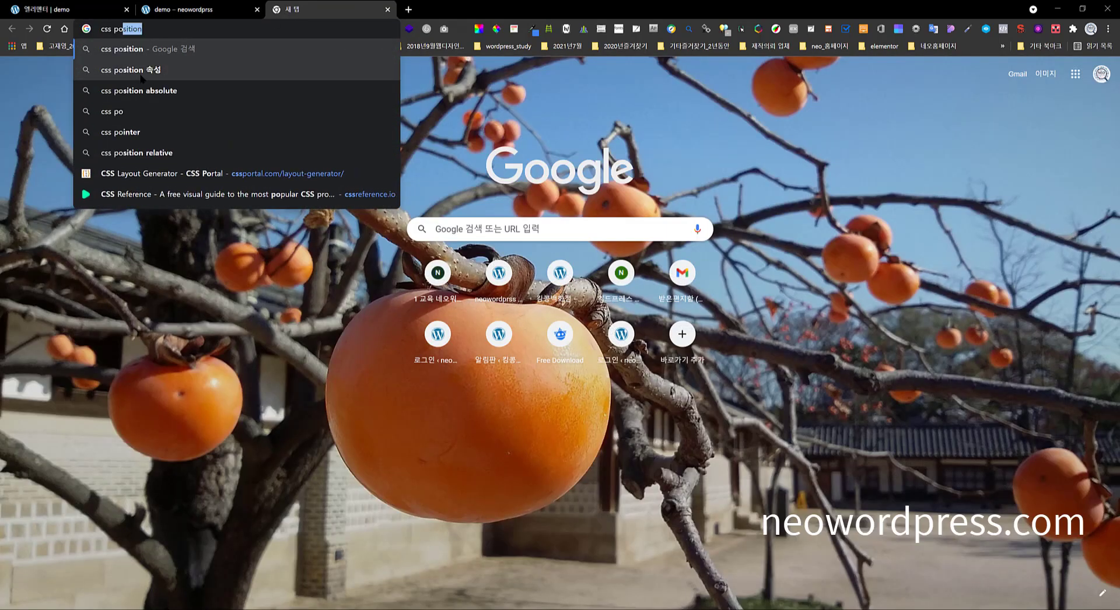
click(131, 70)
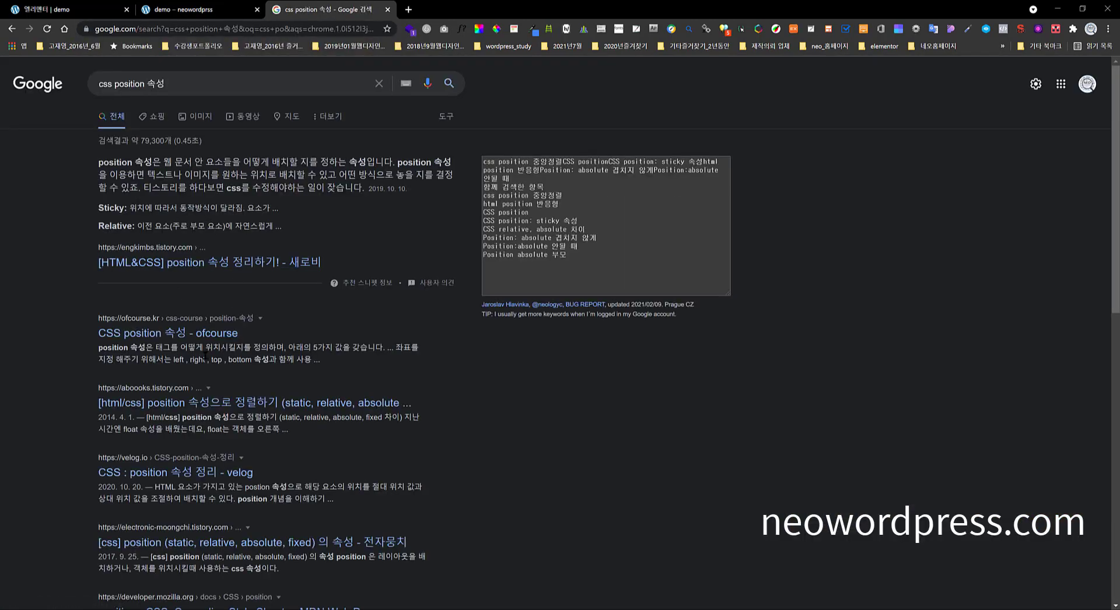
scroll(231, 349, down, 2)
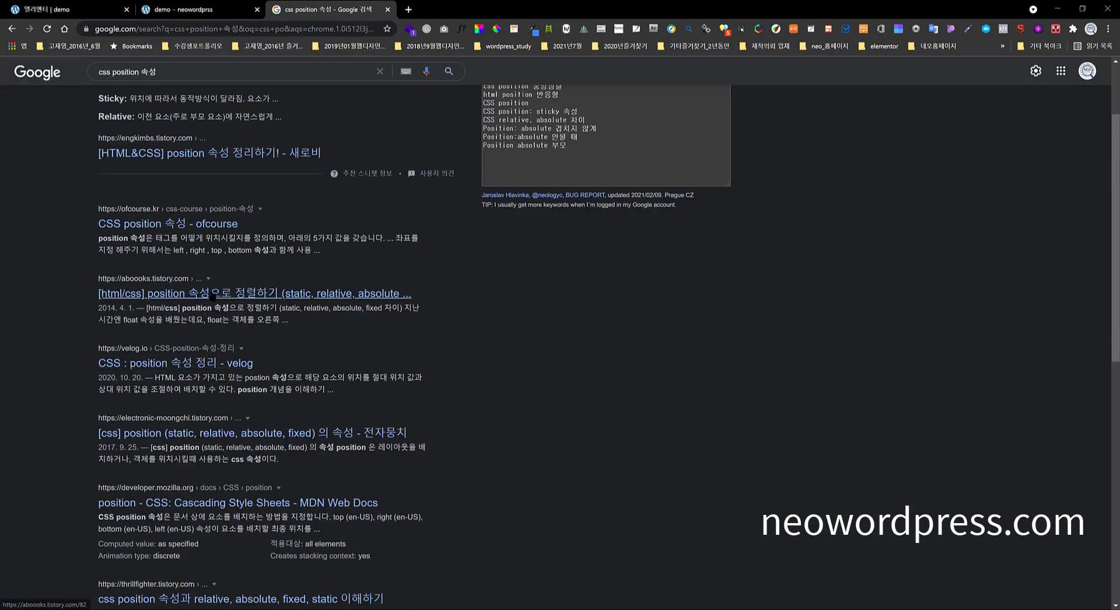
click(212, 295)
scroll(367, 393, down, 3)
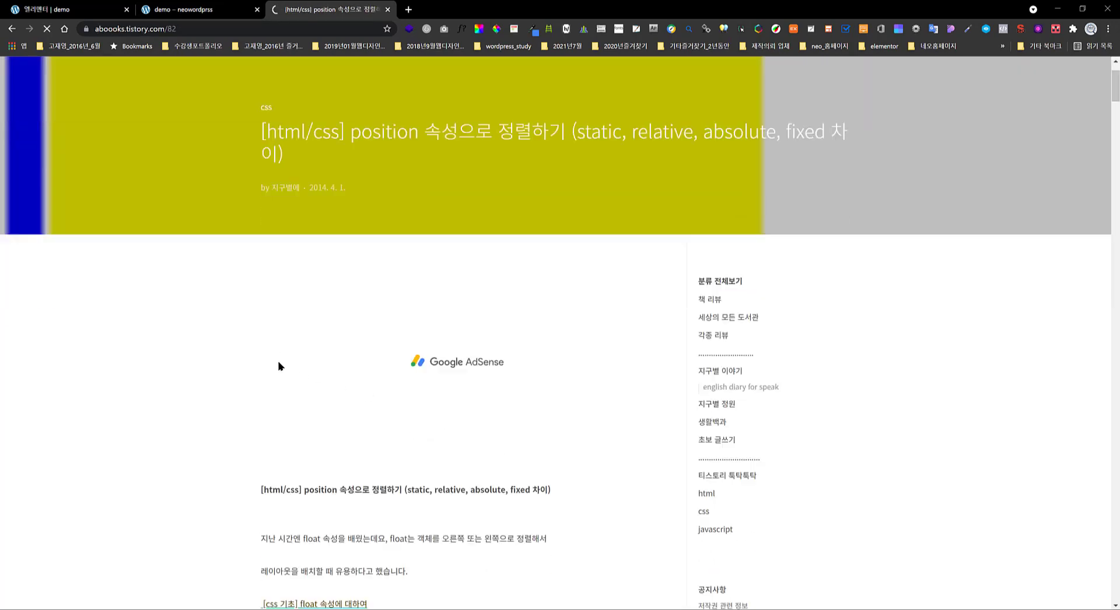
scroll(258, 356, down, 7)
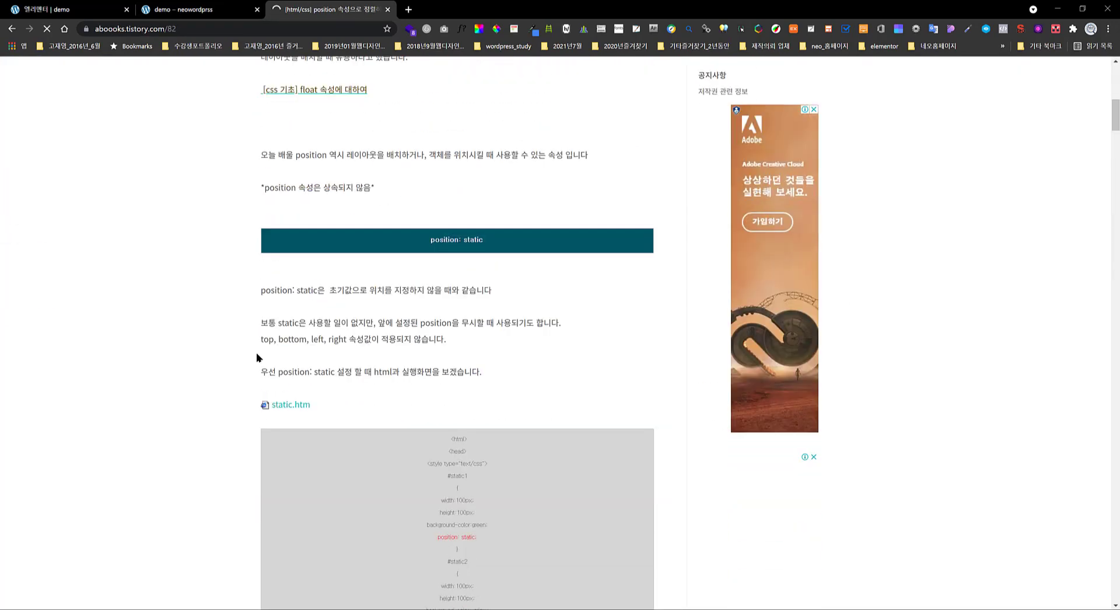
scroll(256, 356, down, 3)
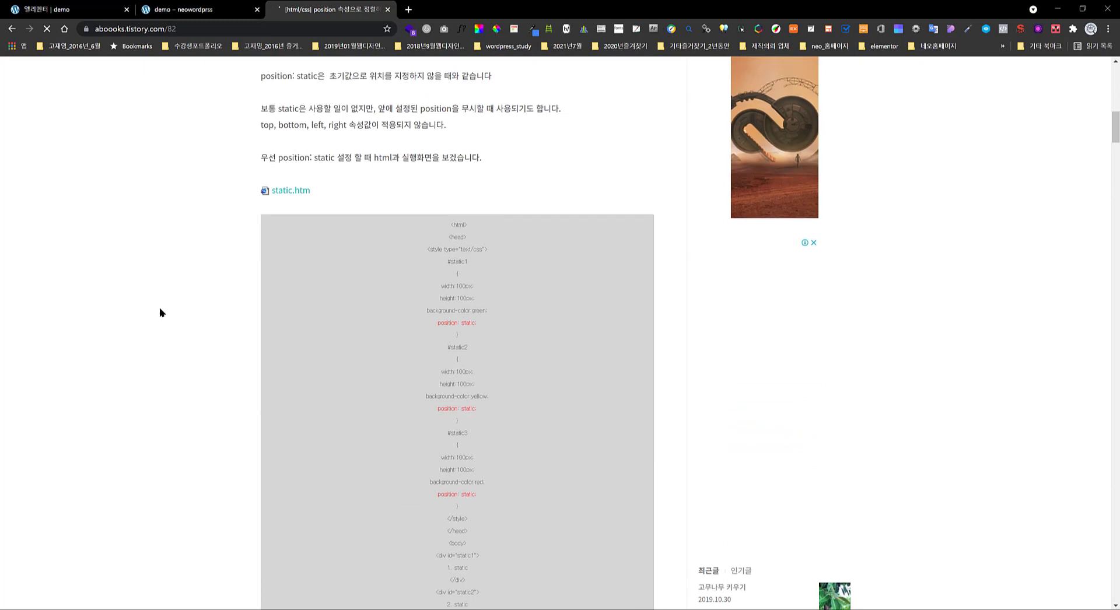
scroll(160, 313, up, 3)
- Return to the search results, then switch back to the Elementor editor tab
click(12, 29)
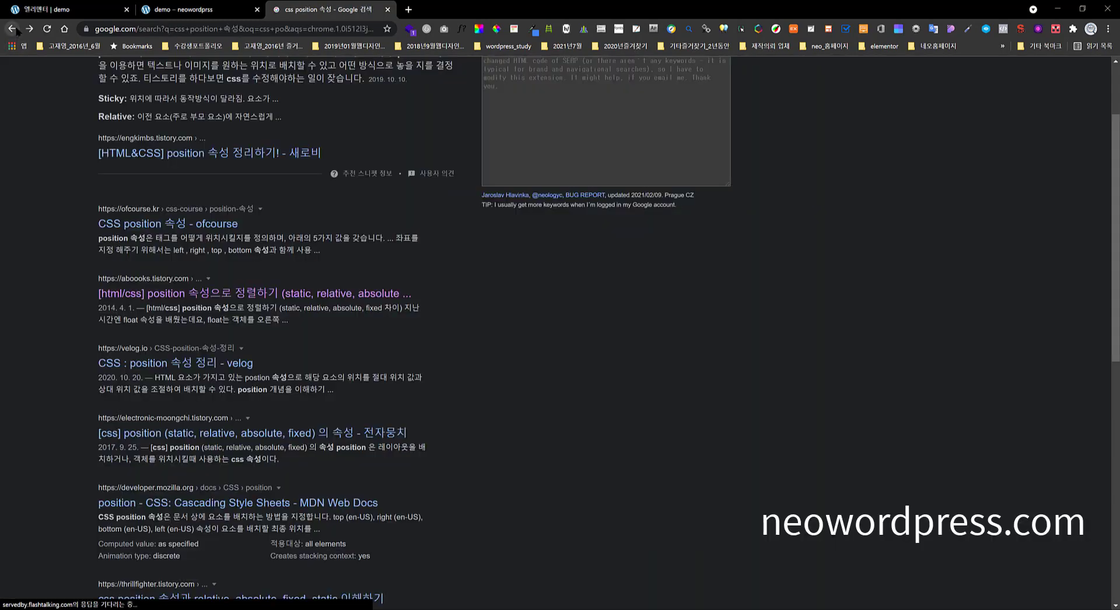
scroll(291, 443, down, 2)
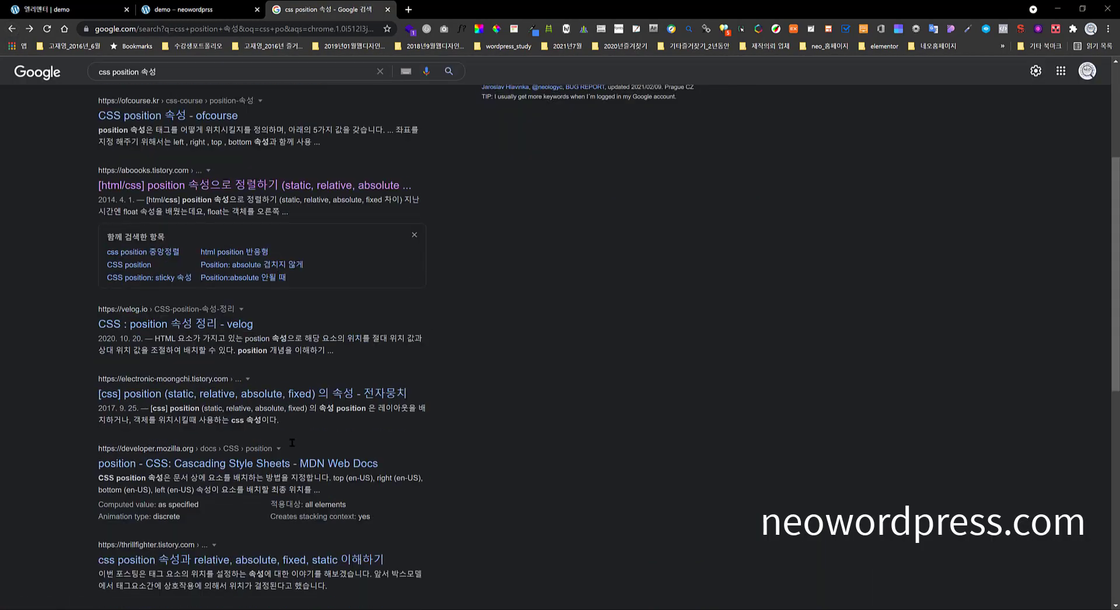
scroll(280, 350, down, 3)
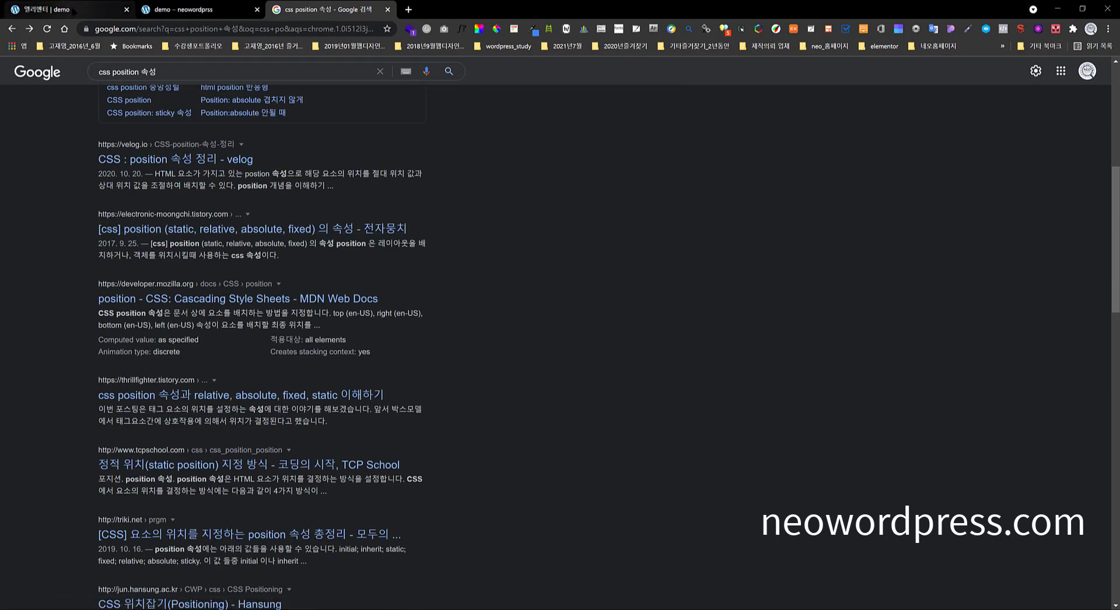
click(46, 10)
scroll(363, 285, up, 1)
scroll(363, 285, up, 10)
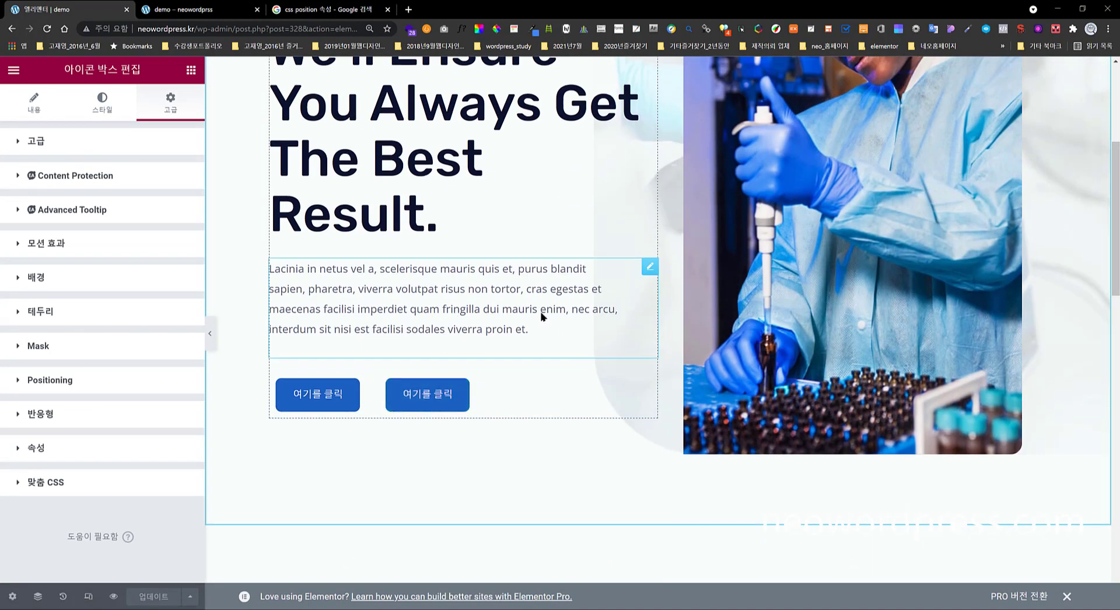
- Scroll to the Make An Appointment column and expand the phone icon box's Positioning section
scroll(397, 317, down, 3)
scroll(357, 242, down, 2)
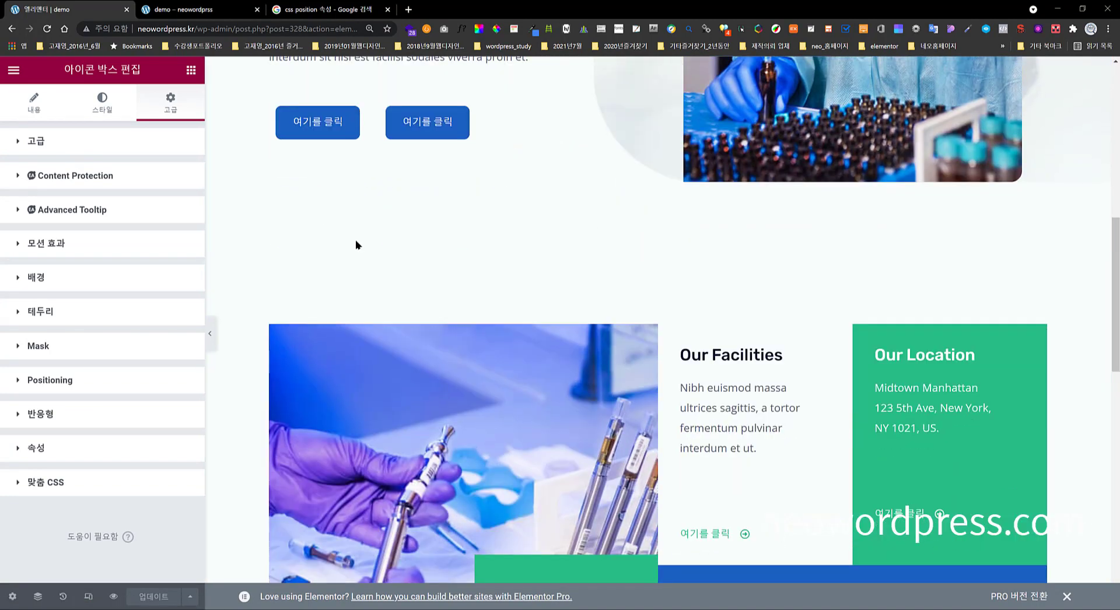
scroll(542, 350, down, 3)
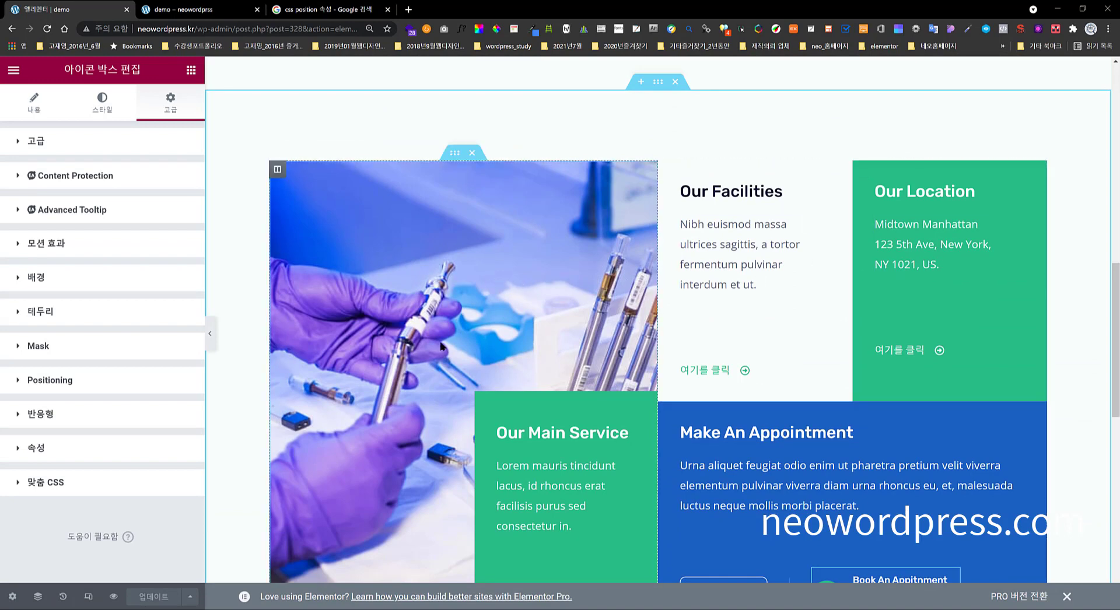
scroll(433, 344, down, 4)
scroll(450, 316, down, 1)
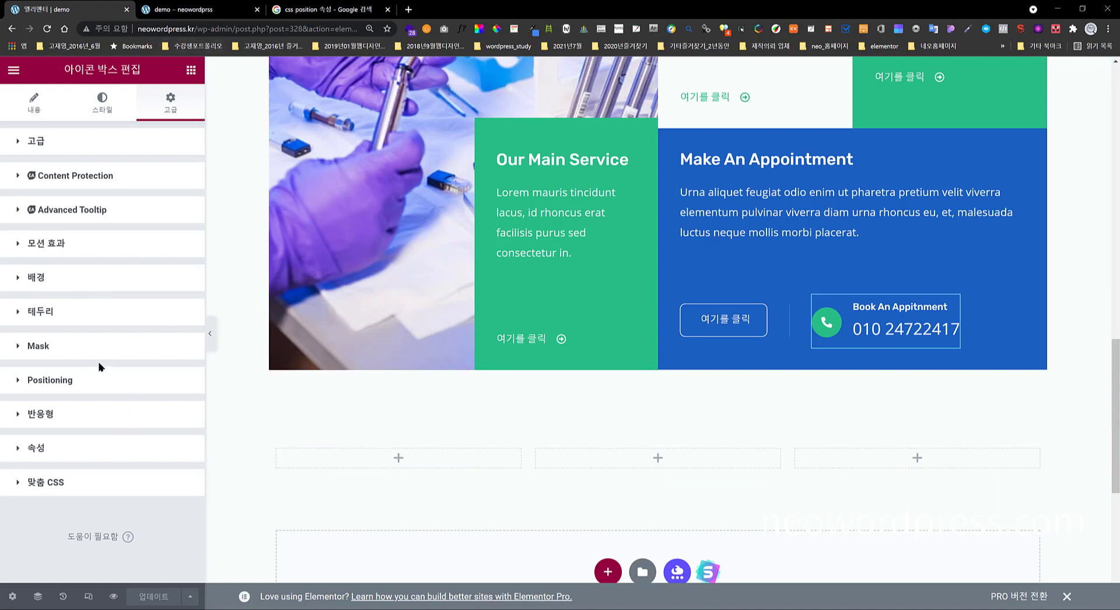
click(107, 385)
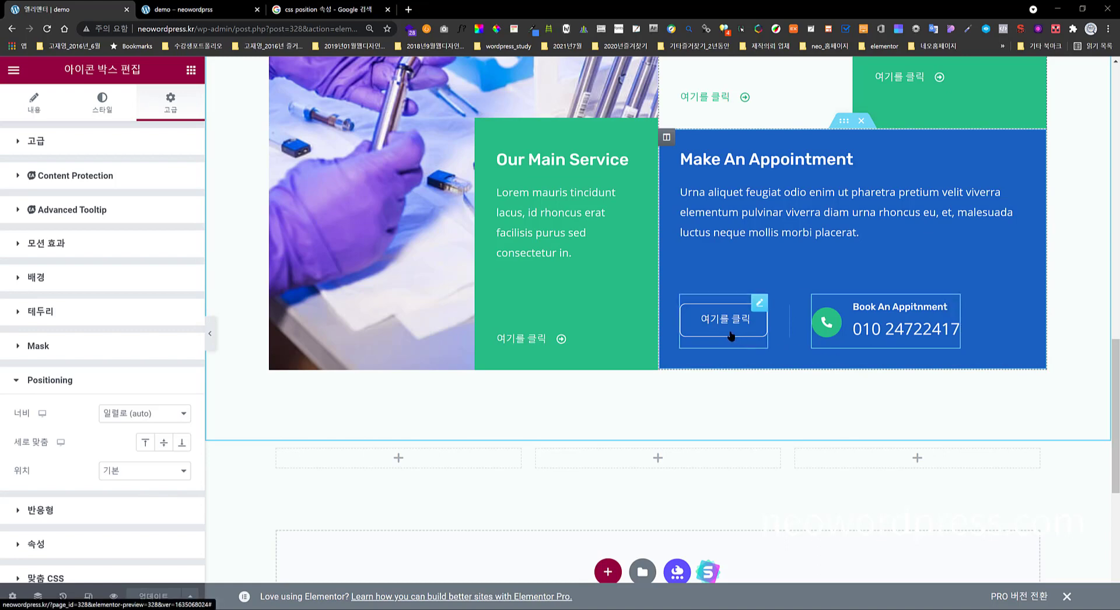
scroll(758, 355, up, 1)
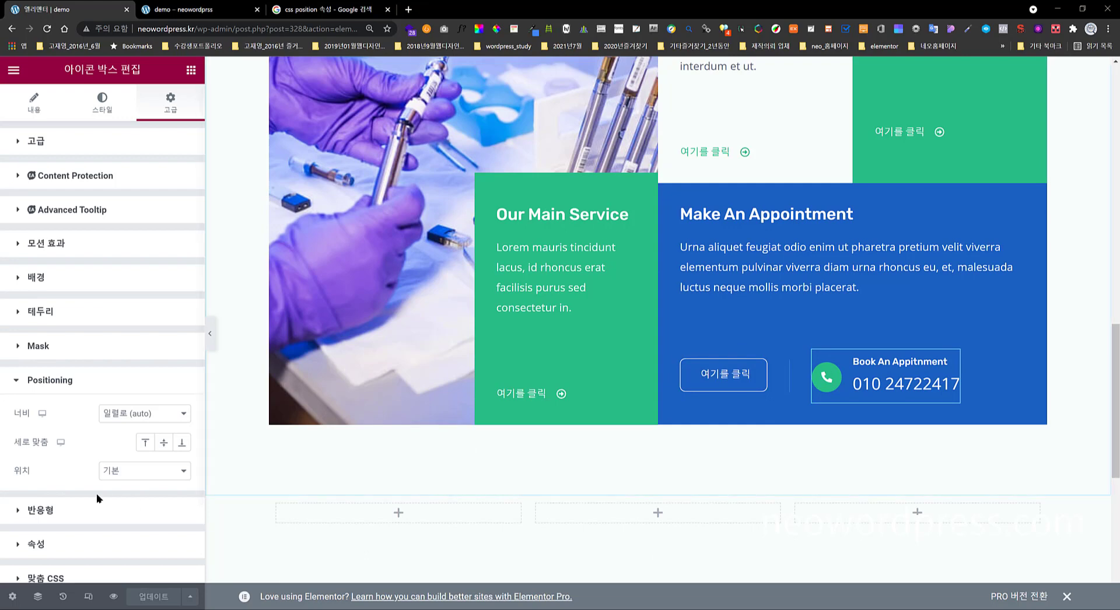
scroll(80, 478, down, 2)
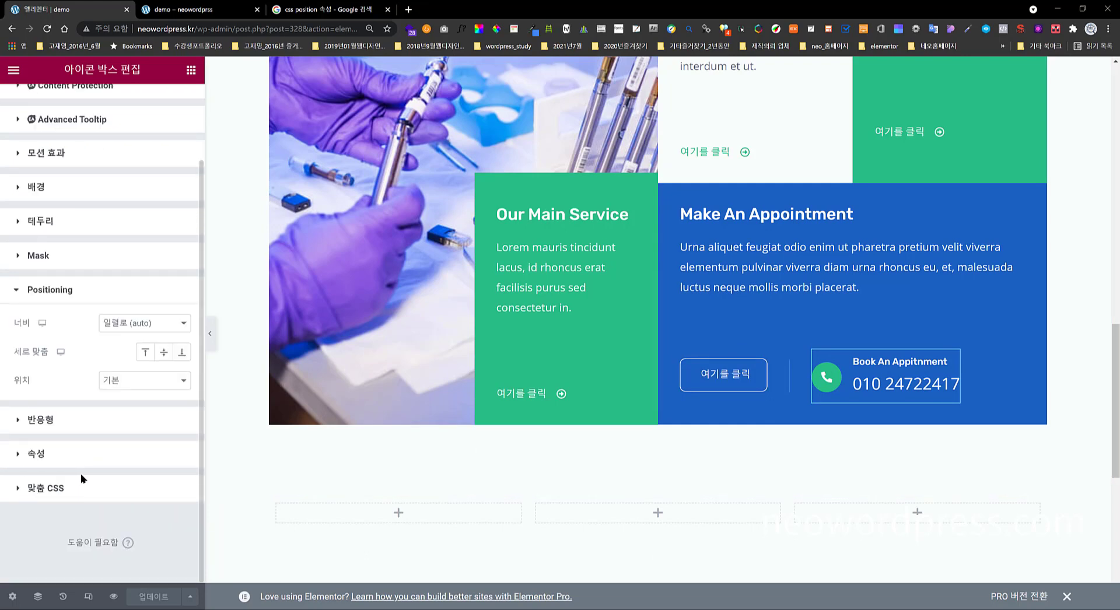
scroll(82, 382, up, 2)
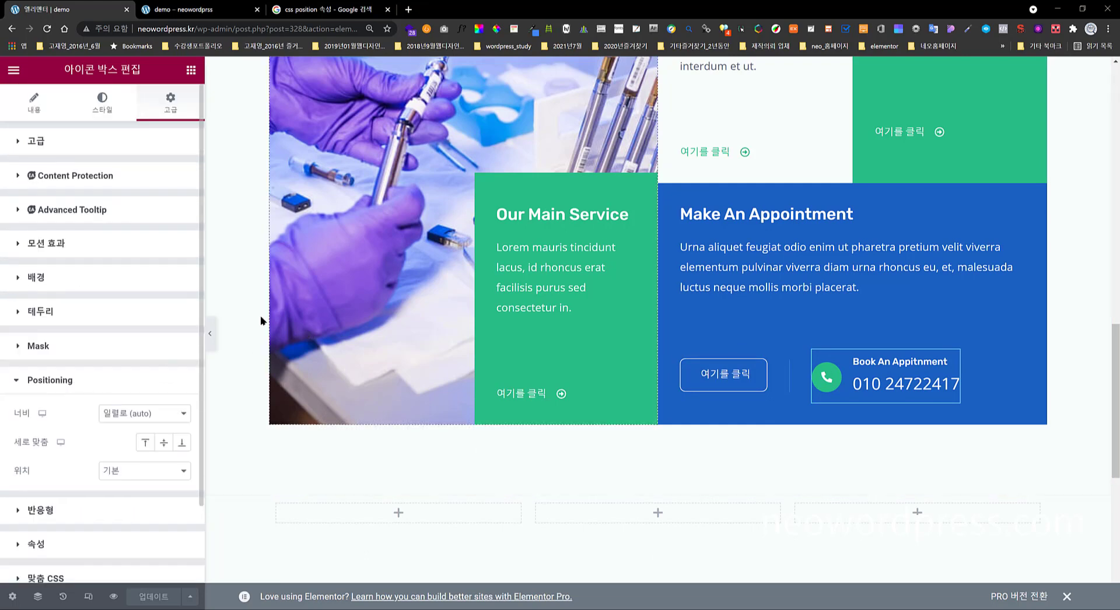